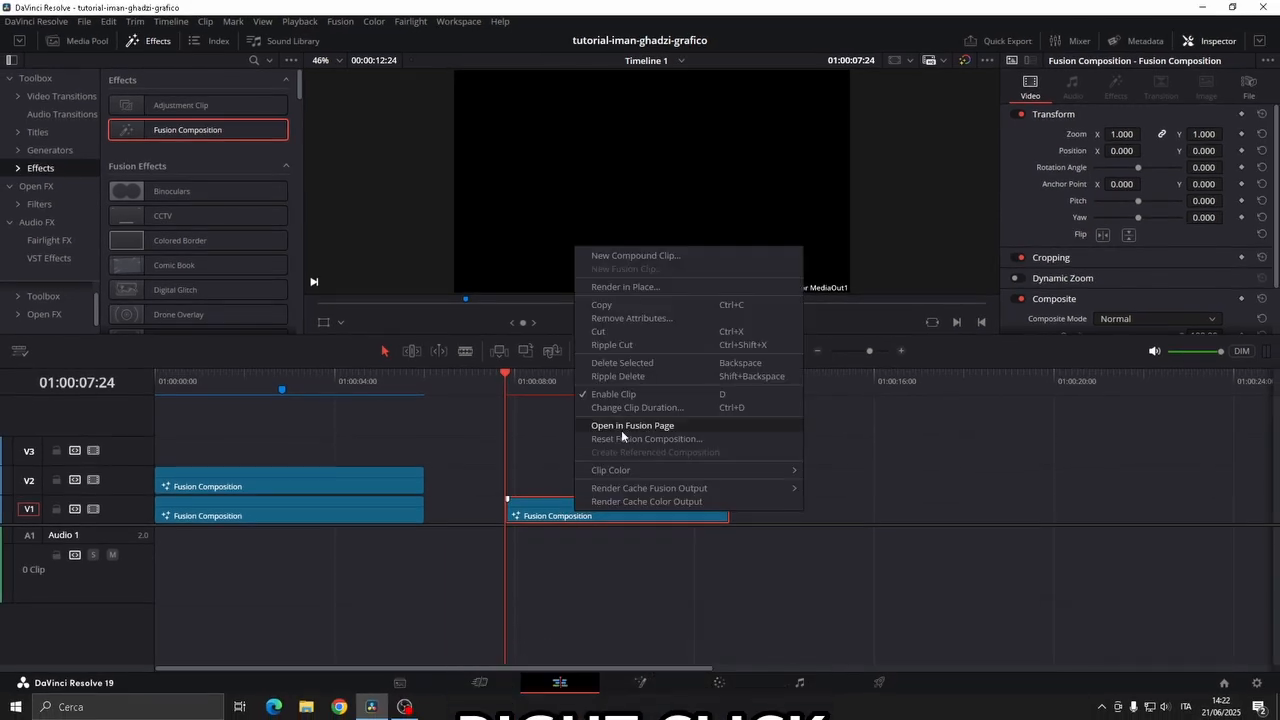
- Open the selected Fusion Composition clip in Fusion and feed MediaOut1 from a Background node set to the Four Corner type
{"action": "left_click", "coordinate": [621, 427]}
{"action": "left_click_drag", "start_coordinate": [120, 455], "coordinate": [570, 580]}
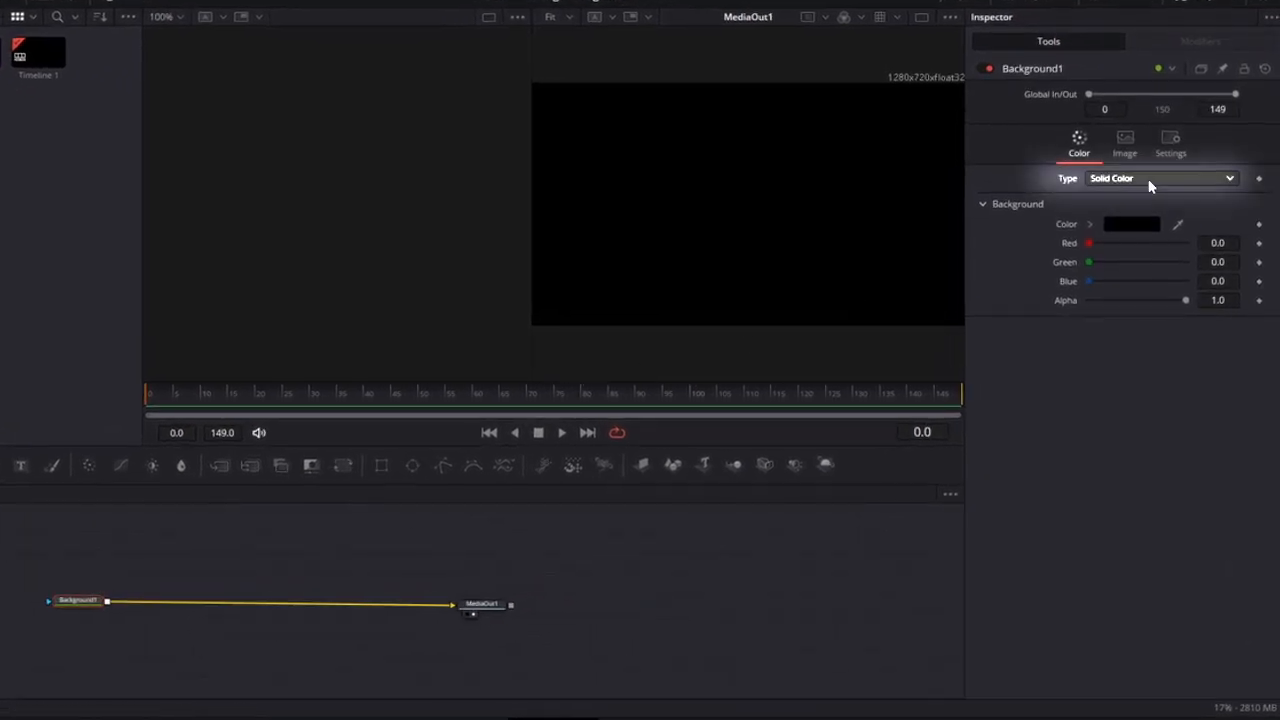
{"action": "left_click", "coordinate": [1149, 182]}
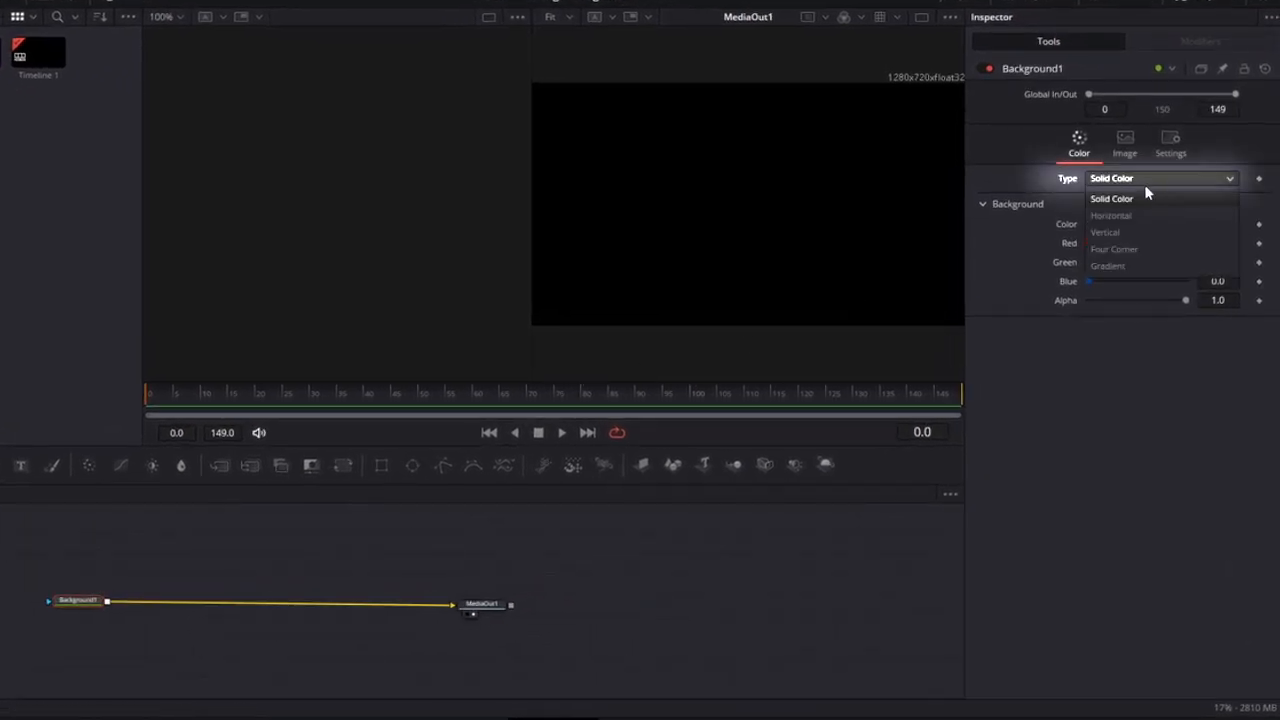
{"action": "left_click", "coordinate": [1133, 245]}
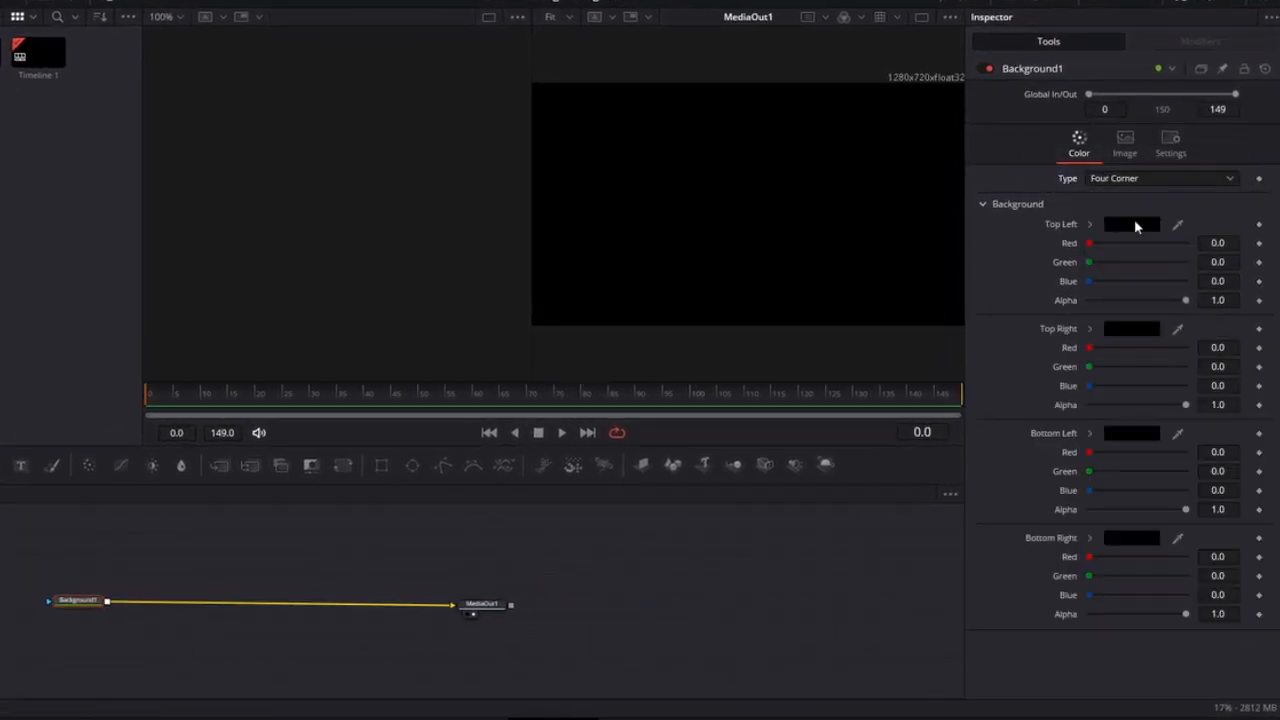
- Set the top-left and bottom-right corner colours of the Background1 gradient to #231884
{"action": "left_click", "coordinate": [1133, 224]}
{"action": "type", "text": "#23"}
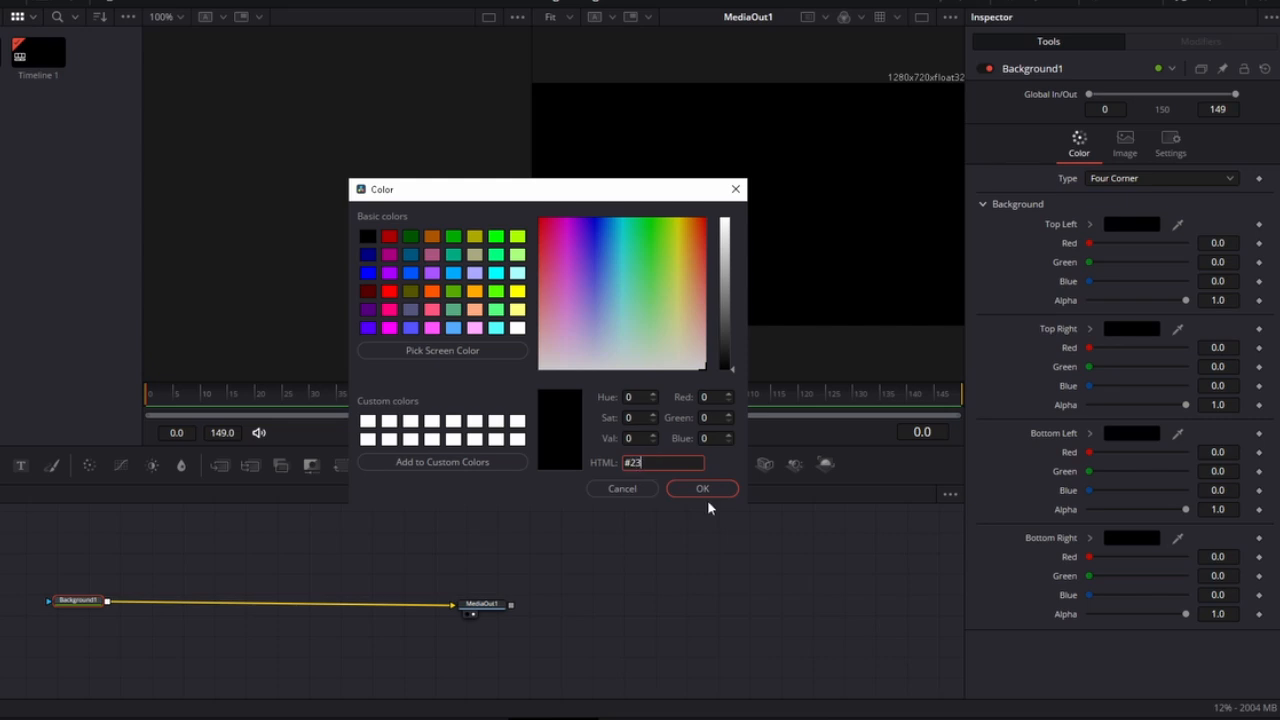
{"action": "type", "text": "1884"}
{"action": "key", "text": "Return"}
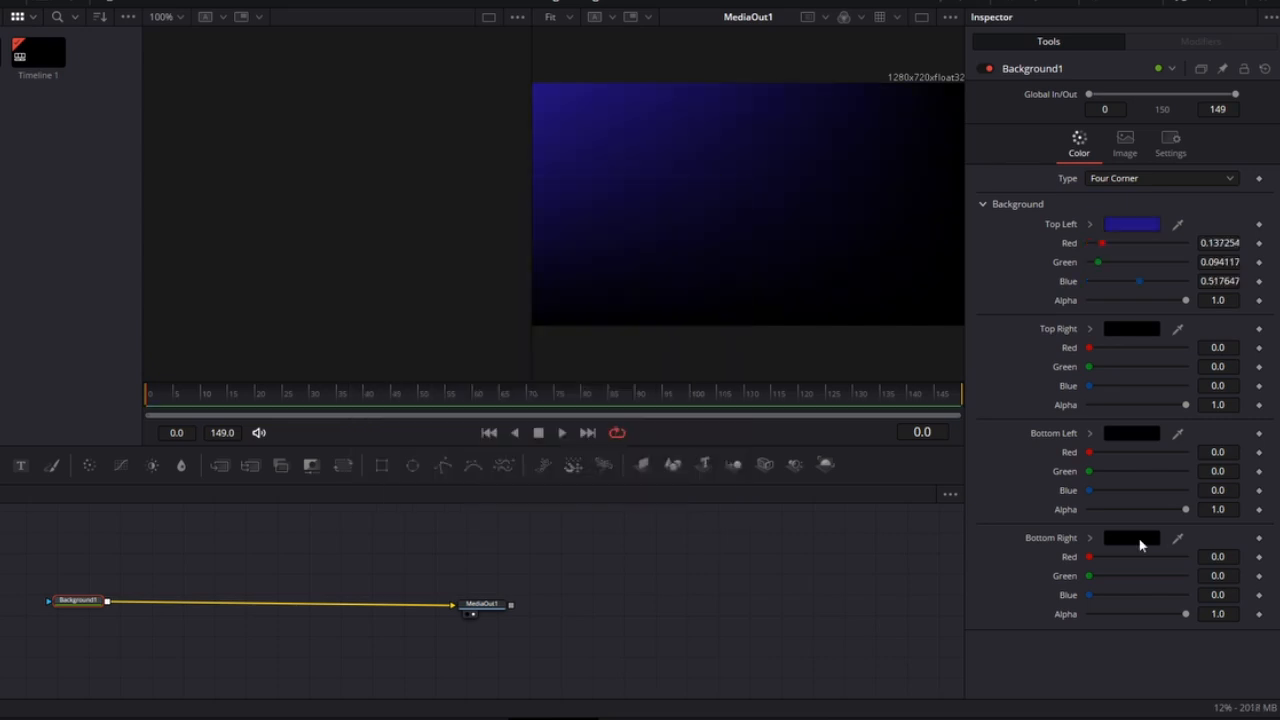
{"action": "left_click", "coordinate": [1138, 541]}
{"action": "type", "text": "#231884"}
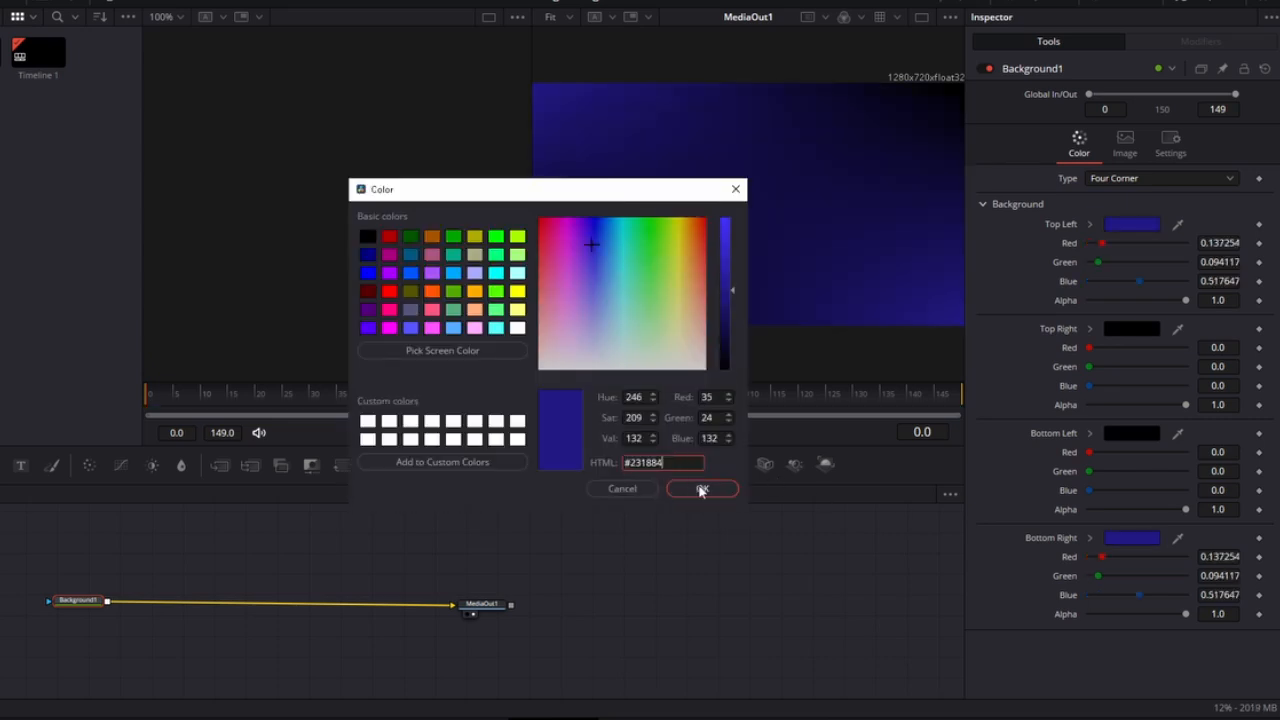
{"action": "left_click", "coordinate": [702, 488]}
- Keyframe all four corner colours of Background1 at frame 0
{"action": "left_click", "coordinate": [1259, 328]}
{"action": "left_click", "coordinate": [1260, 435]}
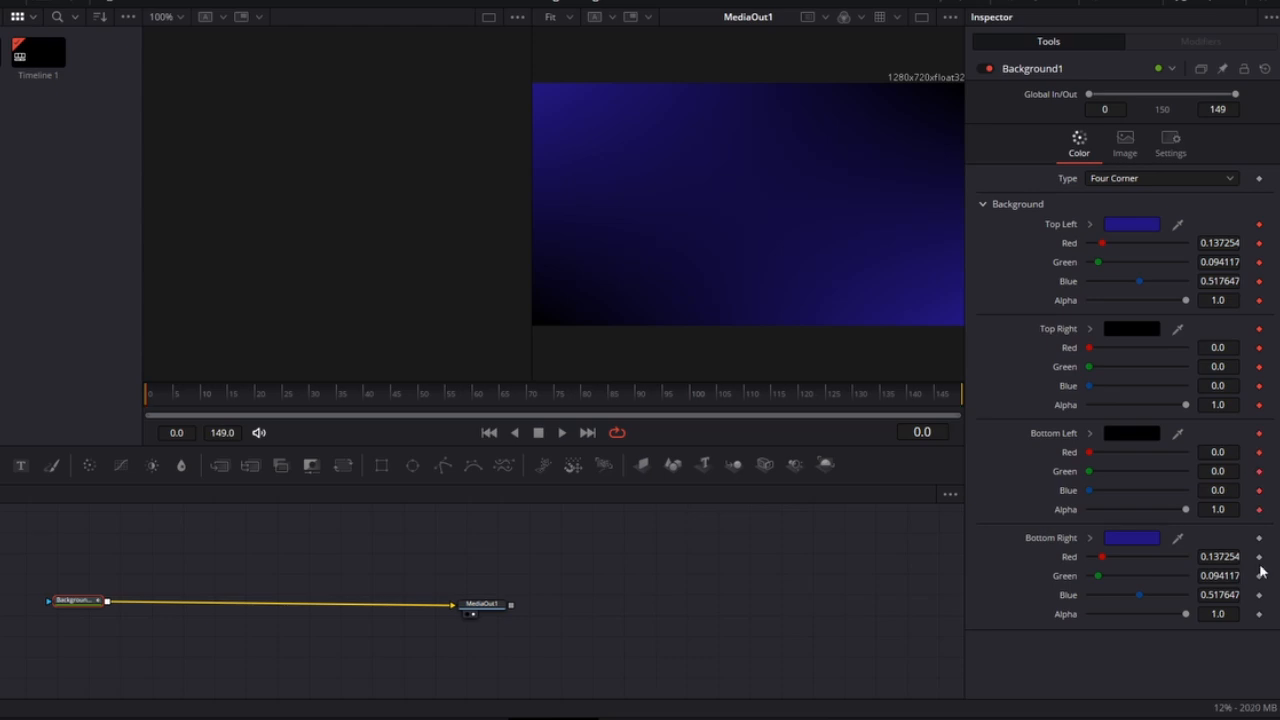
{"action": "left_click", "coordinate": [1259, 538]}
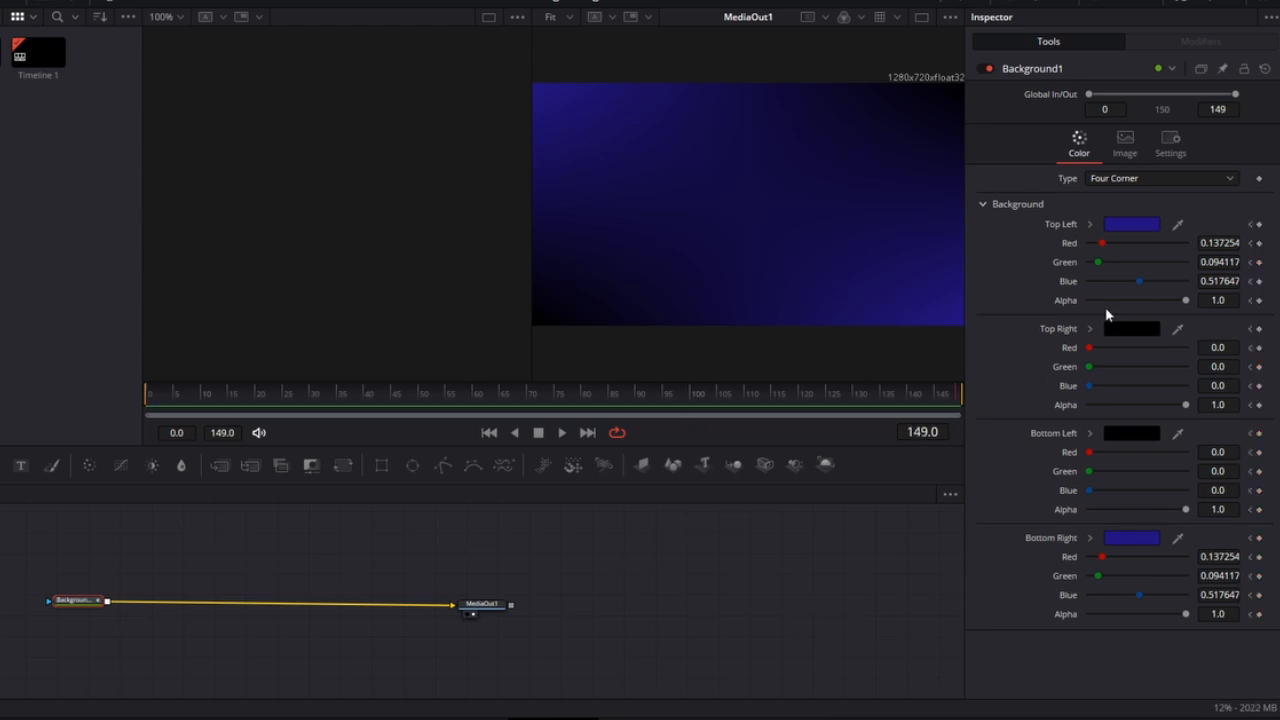
- Add keyframes for all four corner colours of Background1 at frame 149
{"action": "left_click", "coordinate": [1259, 225]}
{"action": "left_click", "coordinate": [1259, 329]}
{"action": "left_click", "coordinate": [1259, 434]}
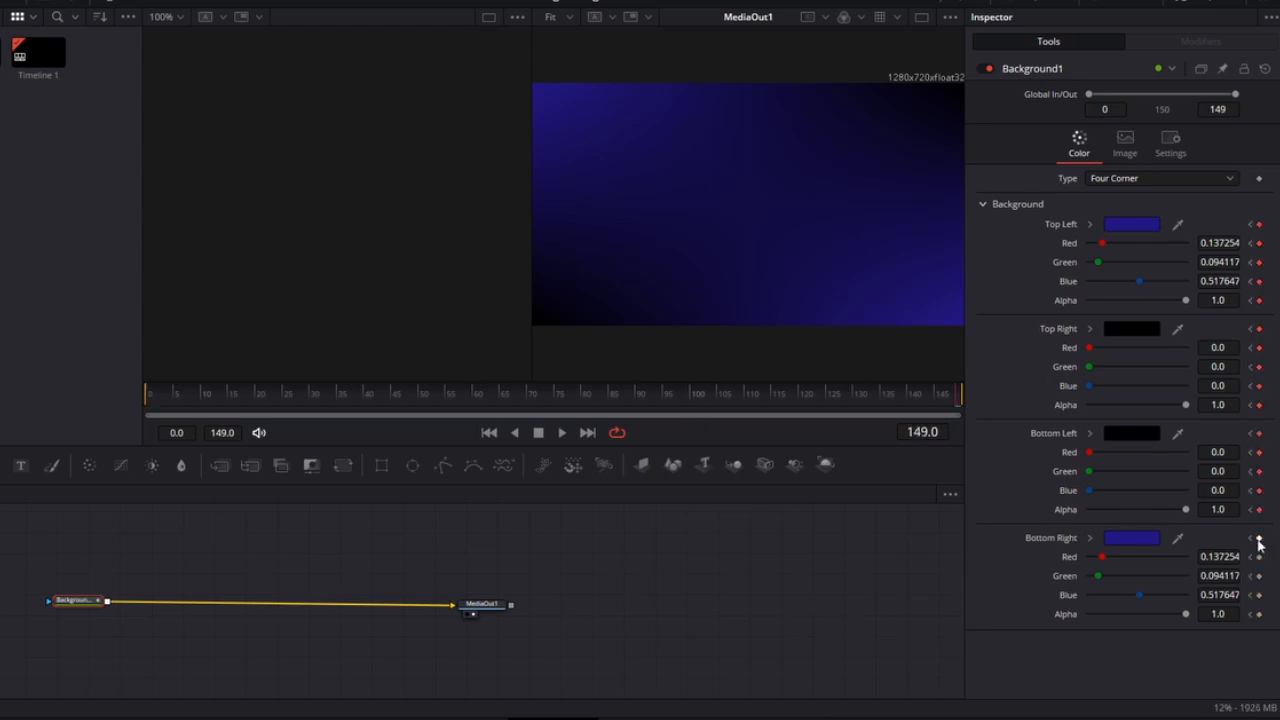
- Store #231884 as a custom colour and set the top-left corner to black at frame 149
{"action": "left_click", "coordinate": [1133, 225]}
{"action": "left_click_drag", "start_coordinate": [560, 430], "coordinate": [517, 430]}
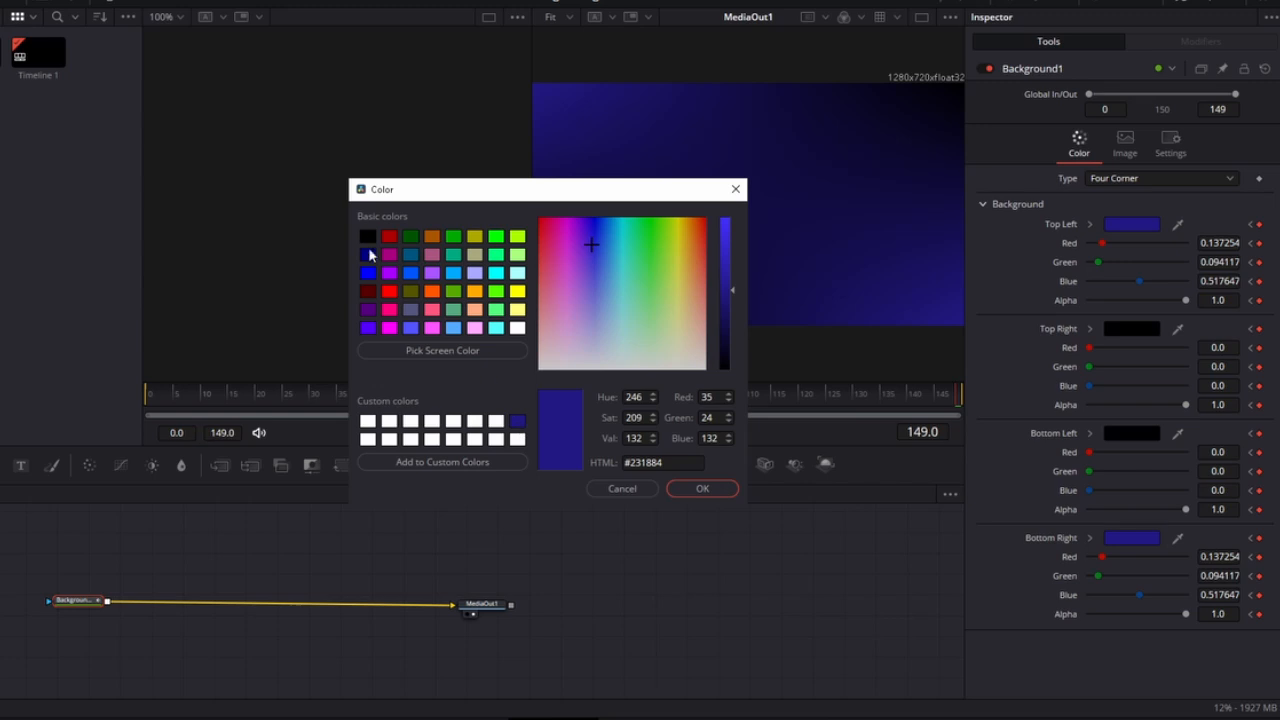
{"action": "left_click", "coordinate": [368, 237]}
{"action": "left_click", "coordinate": [703, 489]}
- At frame 149, set the top-right and bottom-left corners to #231884 and the bottom-right corner to black
{"action": "left_click", "coordinate": [1132, 330]}
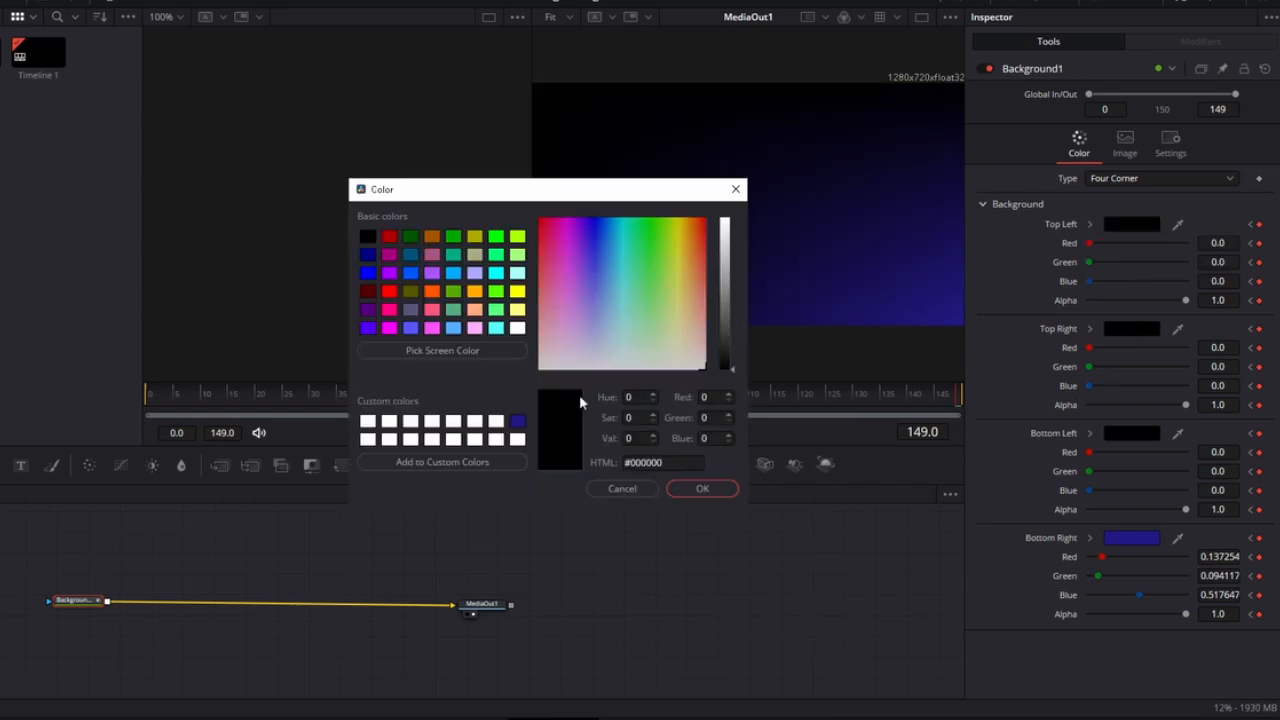
{"action": "left_click", "coordinate": [517, 421]}
{"action": "left_click", "coordinate": [703, 489]}
{"action": "left_click", "coordinate": [1115, 433]}
{"action": "left_click", "coordinate": [517, 421]}
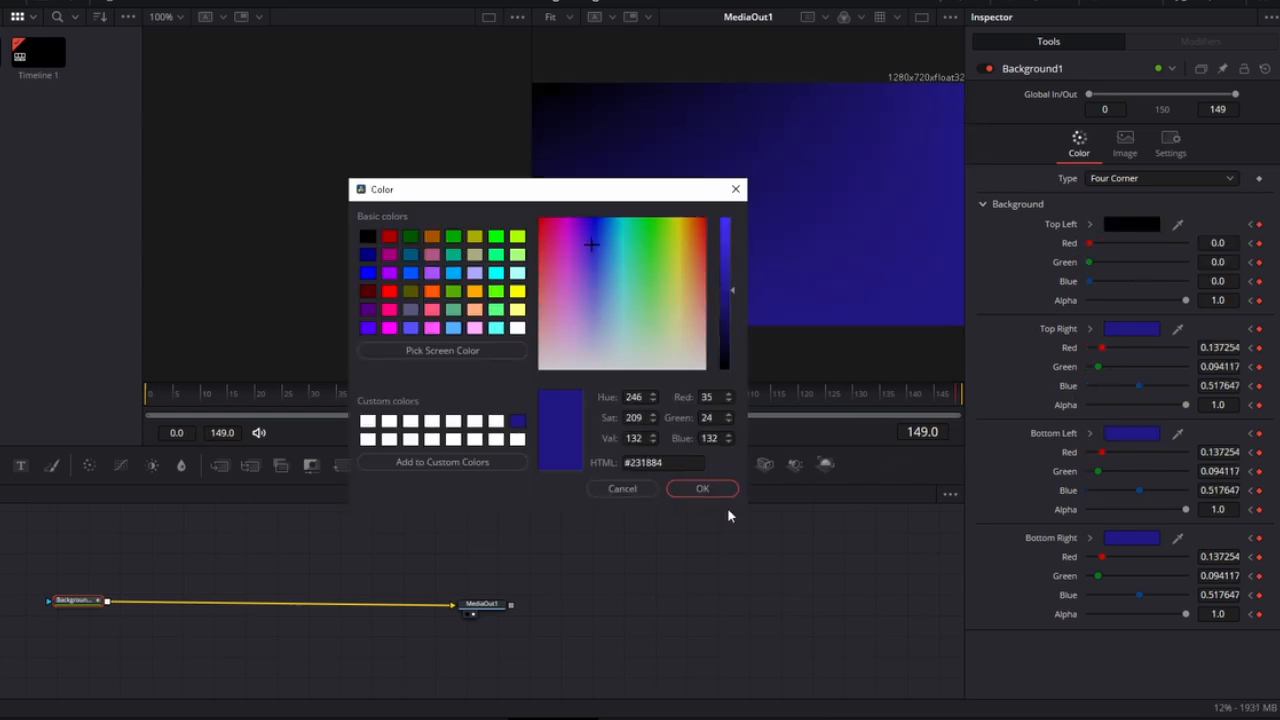
{"action": "left_click", "coordinate": [703, 489]}
{"action": "left_click", "coordinate": [1132, 538]}
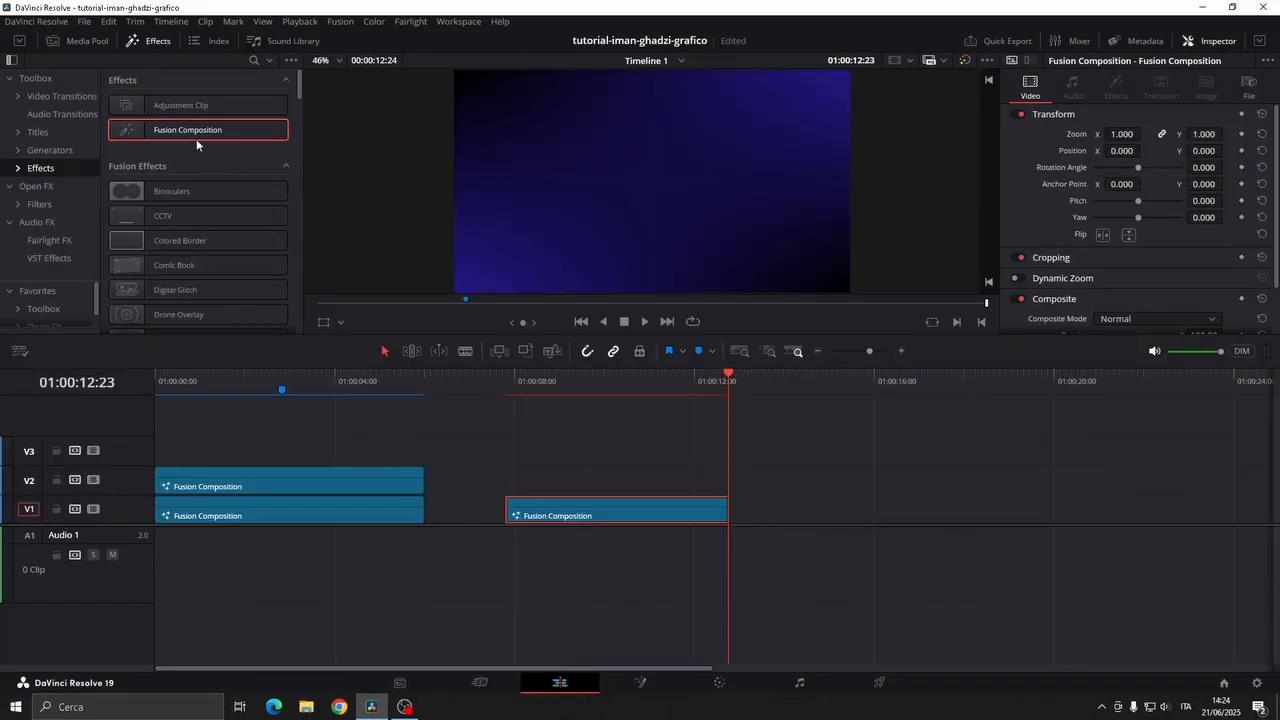
- Place a new Fusion Composition on track V2 above the gradient clip and open it in Fusion
{"action": "left_click_drag", "start_coordinate": [197, 133], "coordinate": [615, 482]}
{"action": "right_click", "coordinate": [661, 479]}
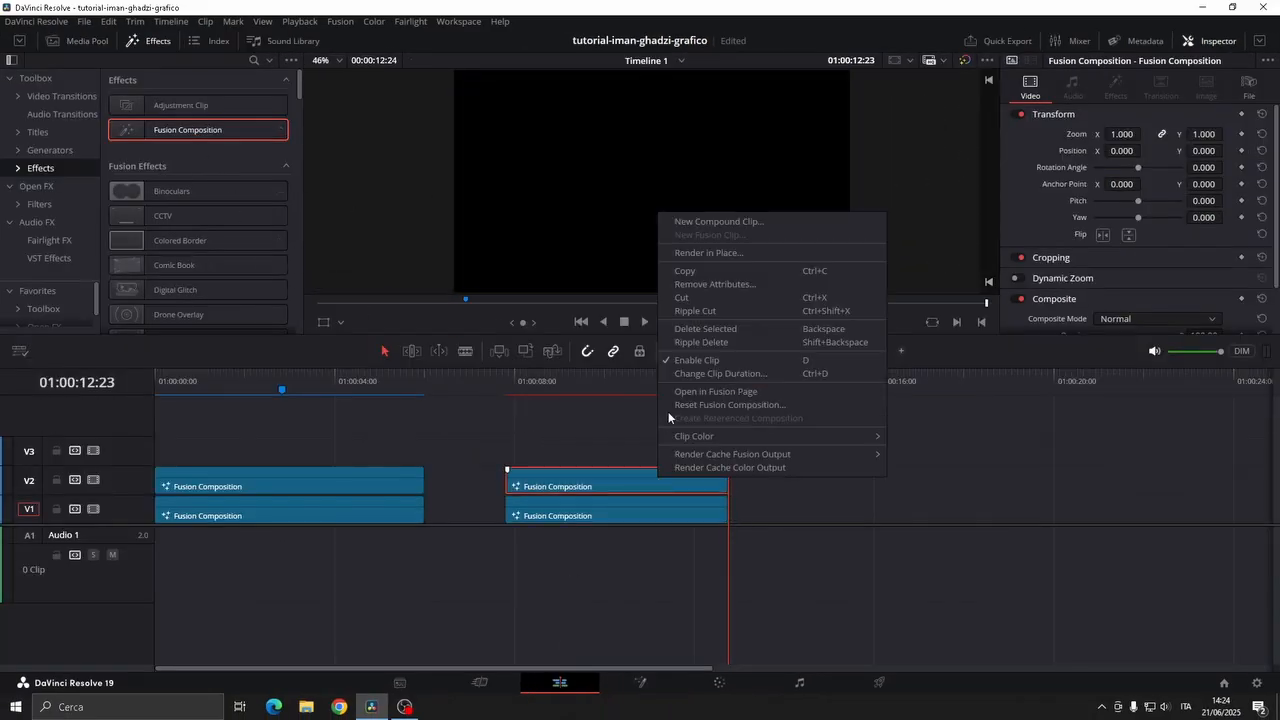
{"action": "left_click", "coordinate": [684, 394]}
- Connect a Background node to MediaOut1 and merge a second Background over it, masked by a Polygon node
{"action": "left_click", "coordinate": [130, 454]}
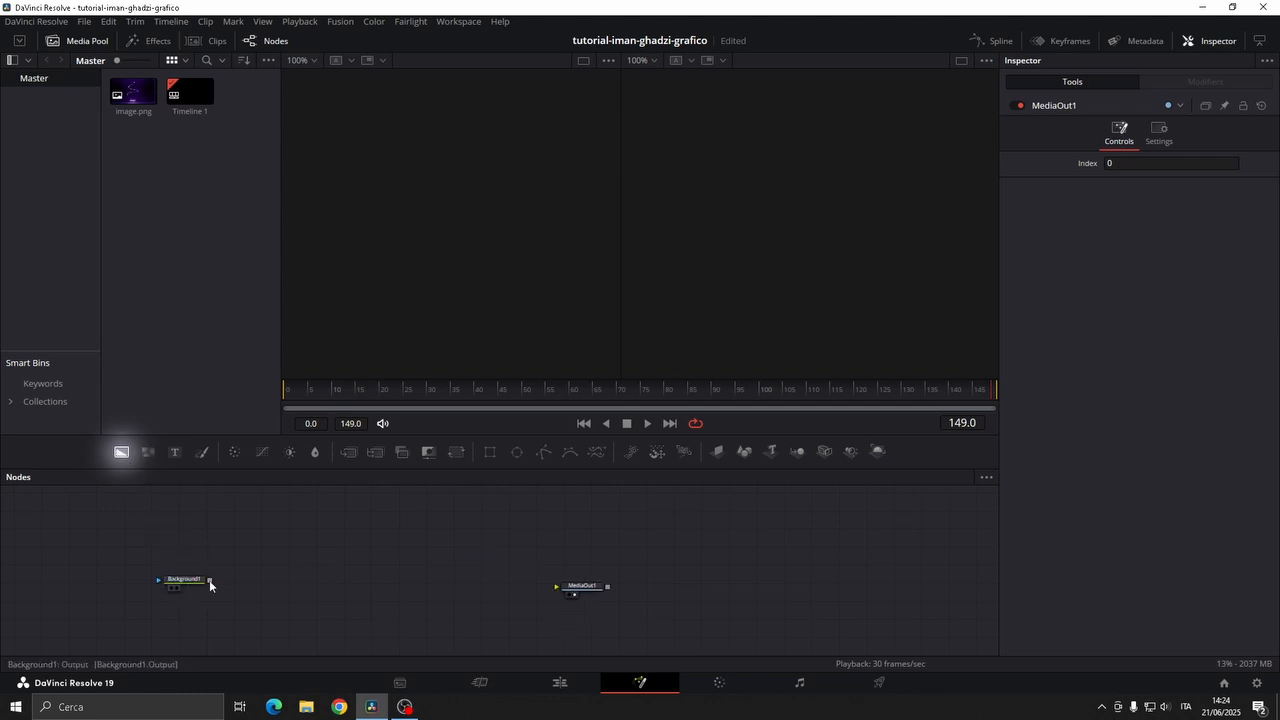
{"action": "left_click_drag", "start_coordinate": [209, 580], "coordinate": [561, 580]}
{"action": "left_click_drag", "start_coordinate": [330, 517], "coordinate": [311, 514]}
{"action": "left_click_drag", "start_coordinate": [121, 451], "coordinate": [212, 582]}
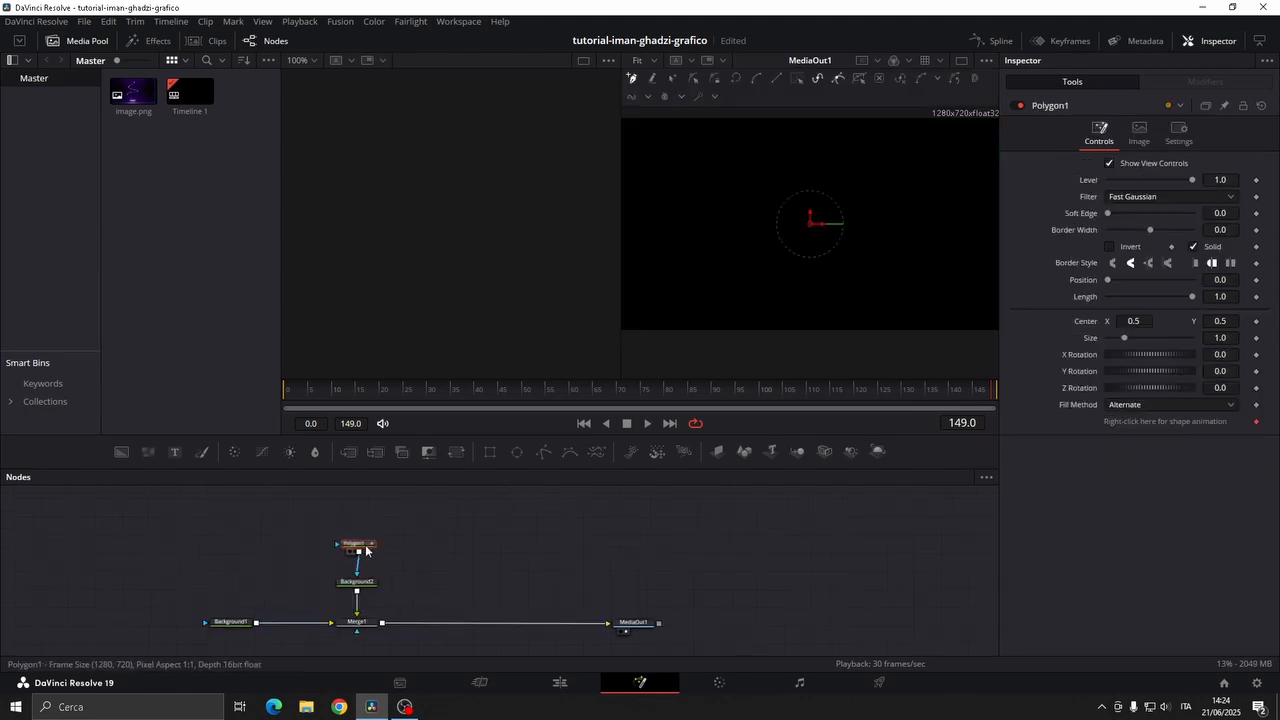
{"action": "left_click_drag", "start_coordinate": [362, 547], "coordinate": [359, 541]}
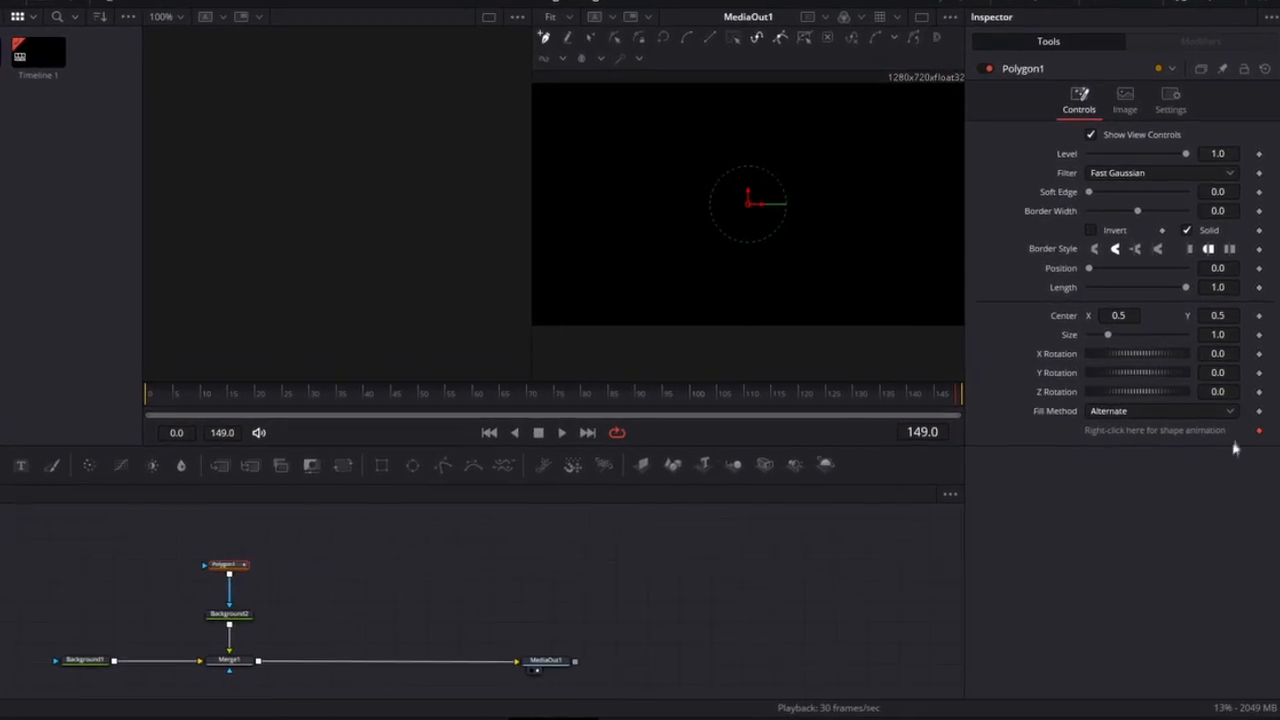
- Insert a Grid node after Merge1 and set it to 6 rows and 12 columns
{"action": "key", "text": "shift+space"}
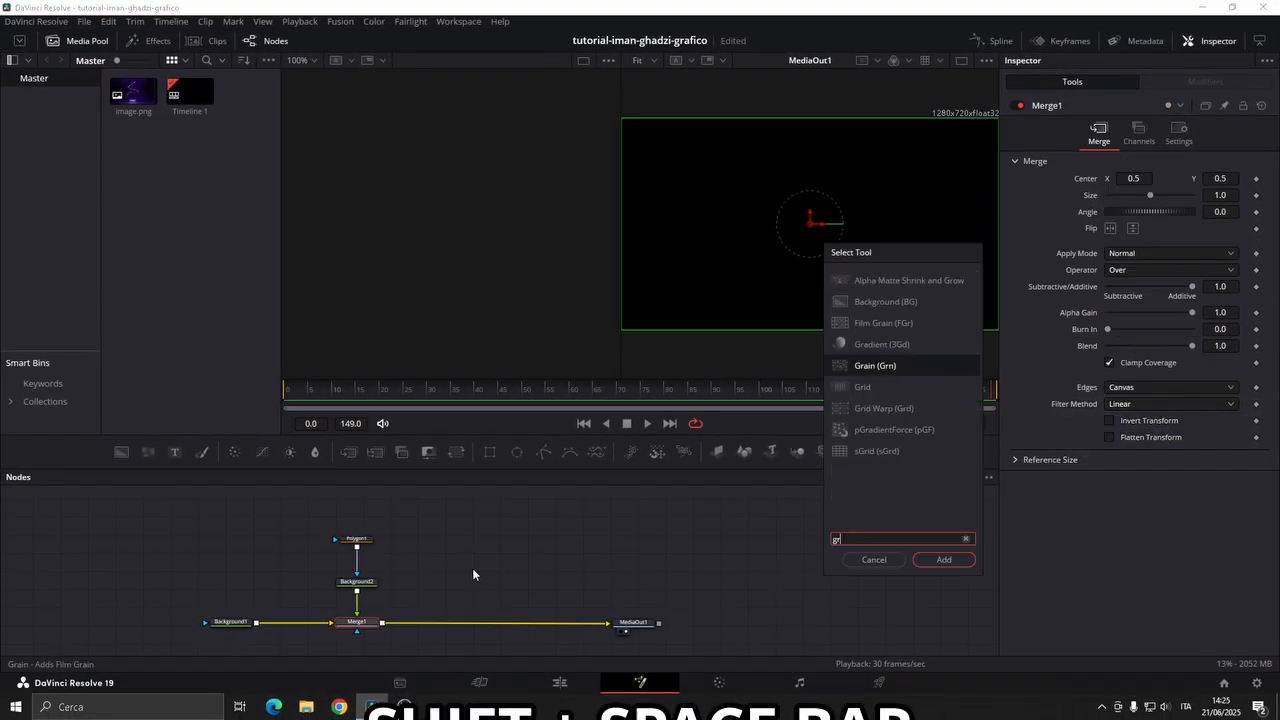
{"action": "type", "text": "grid"}
{"action": "left_click", "coordinate": [858, 281]}
{"action": "left_click", "coordinate": [943, 559]}
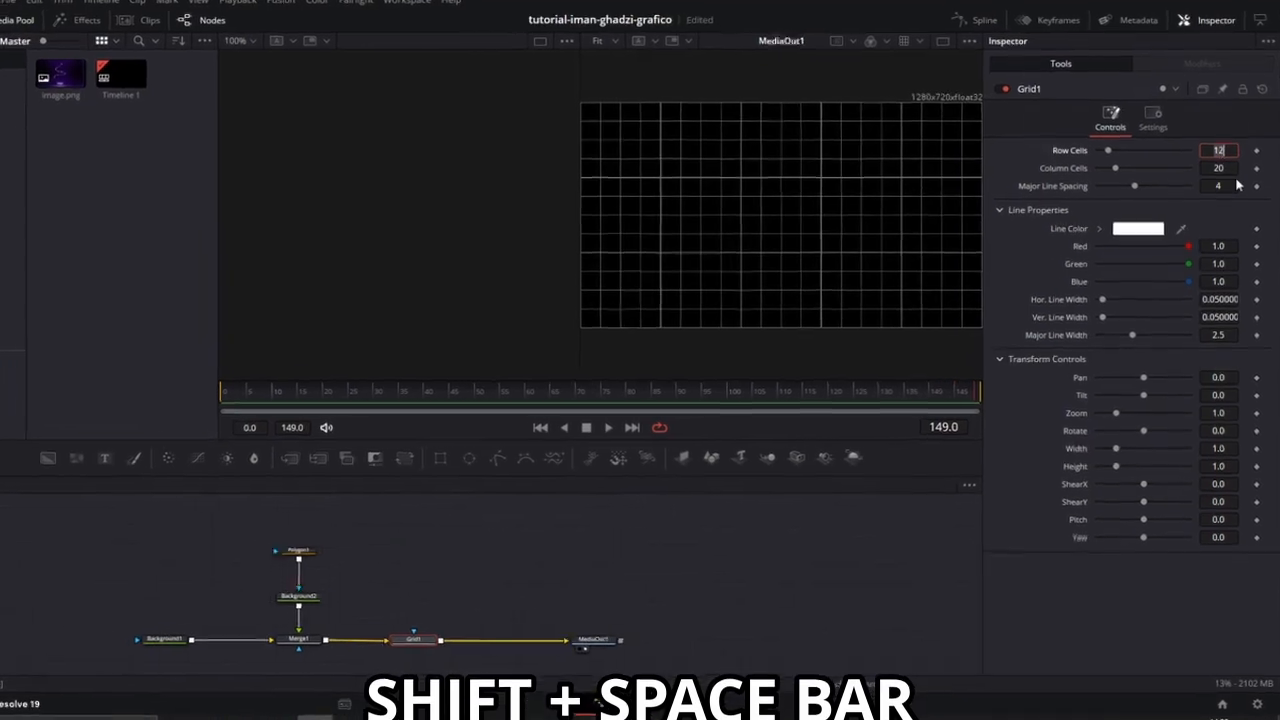
{"action": "left_click", "coordinate": [1226, 153]}
{"action": "type", "text": "12"}
{"action": "key", "text": "Return"}
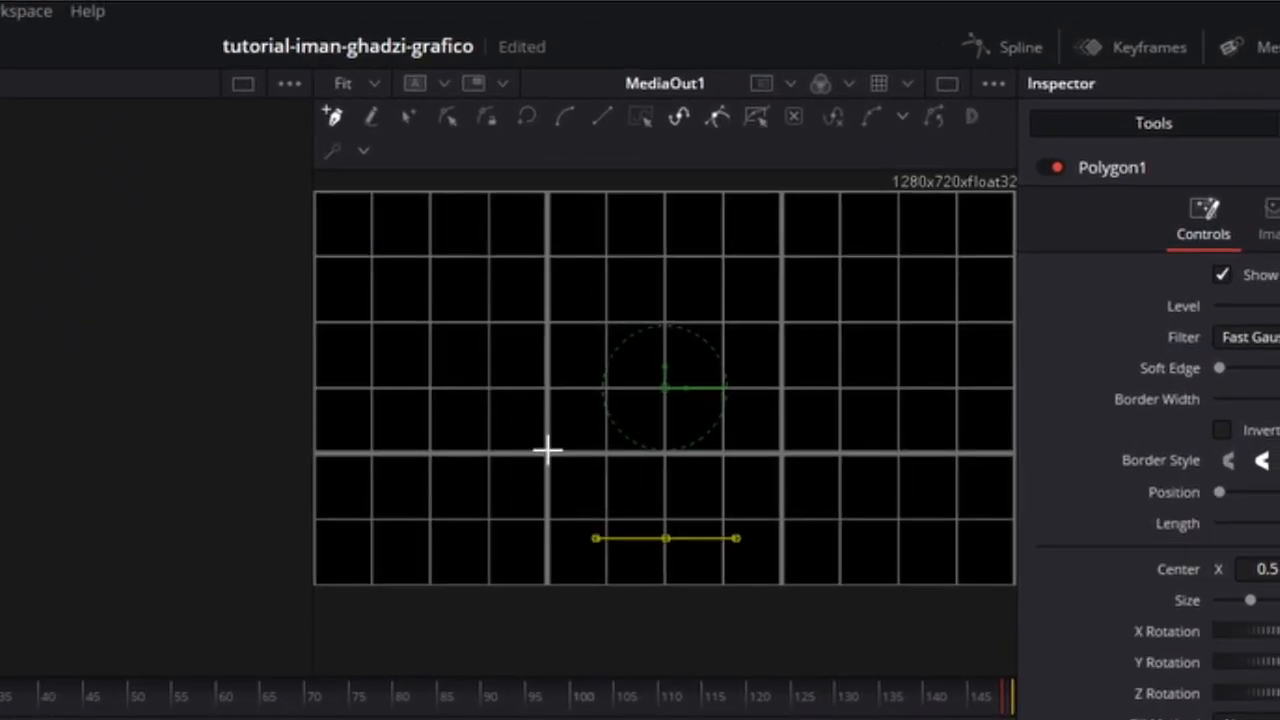
- Draw an open winding curve for Polygon1 from the lower centre to the upper centre of the frame and smooth its points
{"action": "left_click_drag", "start_coordinate": [547, 451], "coordinate": [556, 410]}
{"action": "left_click_drag", "start_coordinate": [766, 383], "coordinate": [770, 412]}
{"action": "left_click_drag", "start_coordinate": [605, 321], "coordinate": [606, 295]}
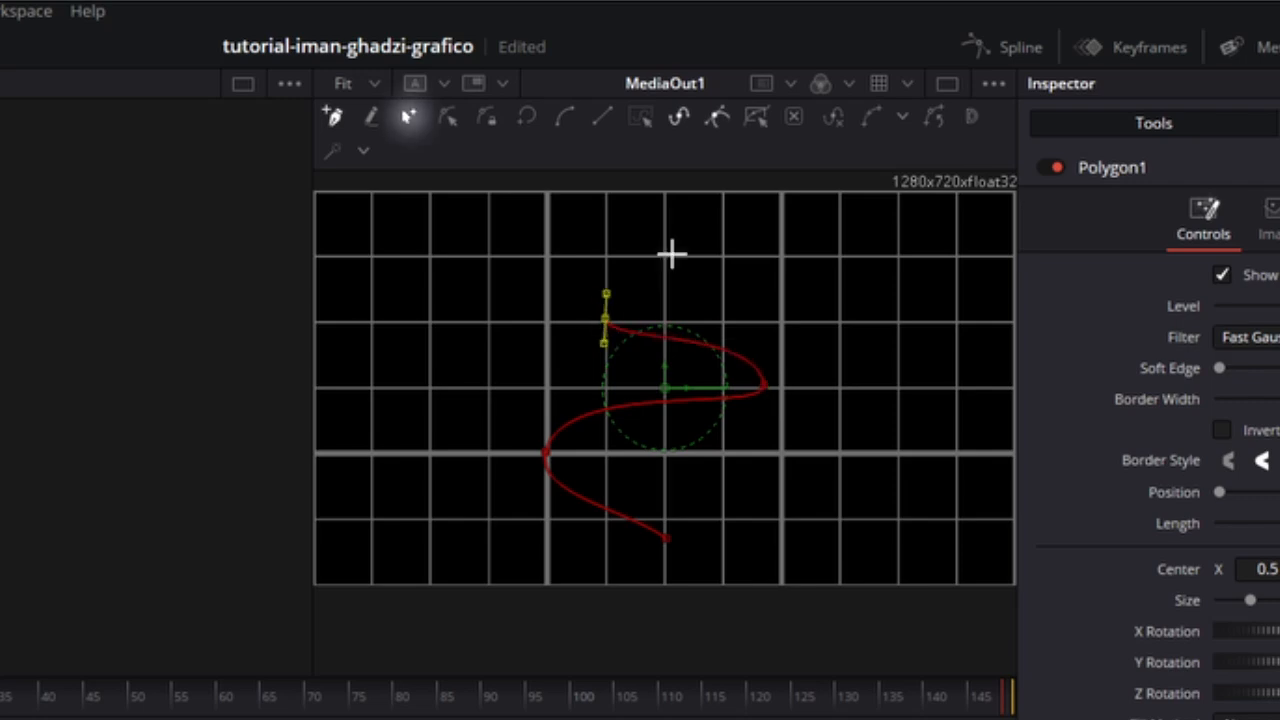
{"action": "left_click_drag", "start_coordinate": [690, 255], "coordinate": [687, 239]}
{"action": "left_click_drag", "start_coordinate": [667, 217], "coordinate": [661, 201]}
{"action": "left_click", "coordinate": [565, 116]}
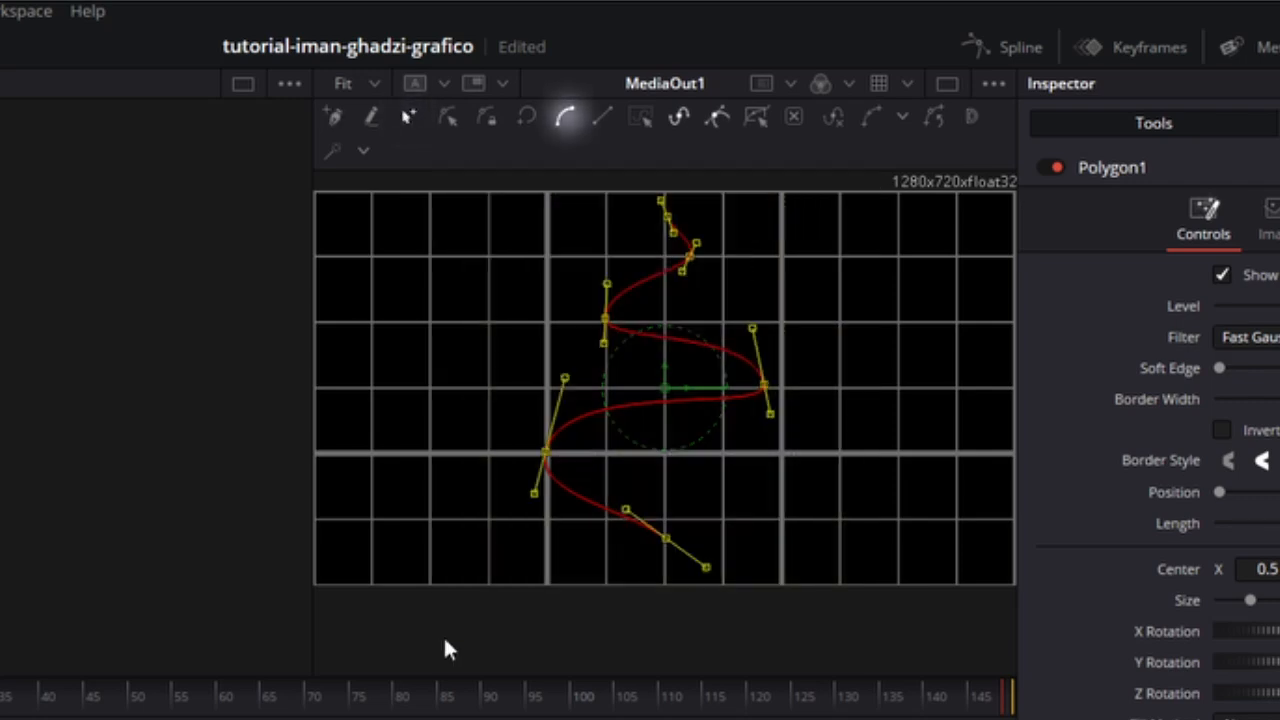
{"action": "left_click", "coordinate": [568, 113]}
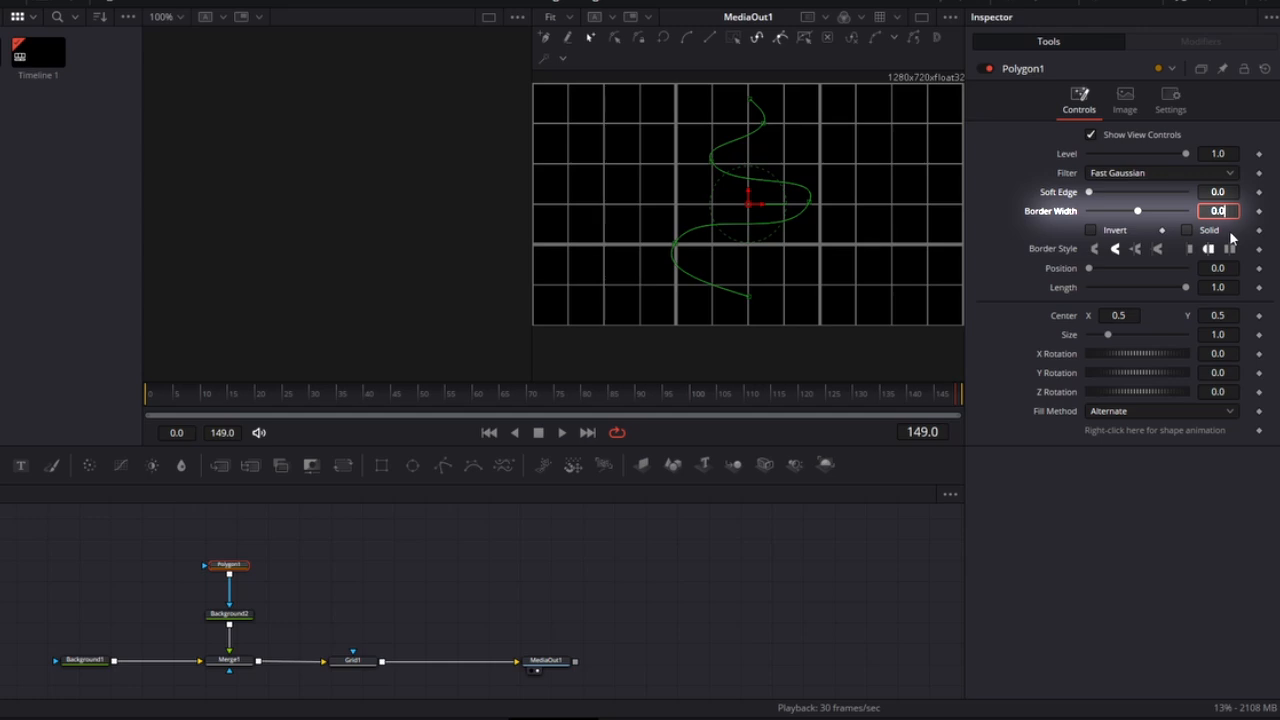
- Set Polygon1's border width to 0.002 and the Background2 colour to white
{"action": "type", "text": "02"}
{"action": "left_click", "coordinate": [229, 613]}
{"action": "left_click", "coordinate": [1133, 226]}
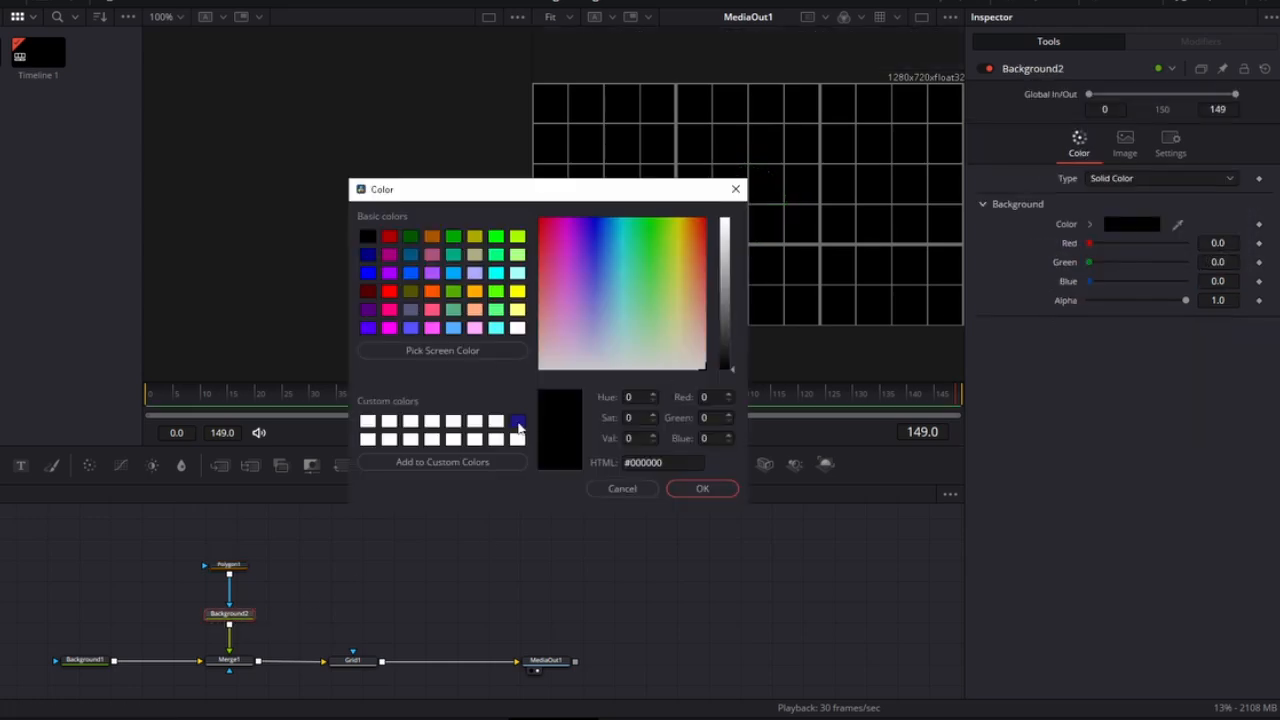
{"action": "left_click", "coordinate": [519, 428]}
{"action": "left_click", "coordinate": [702, 488]}
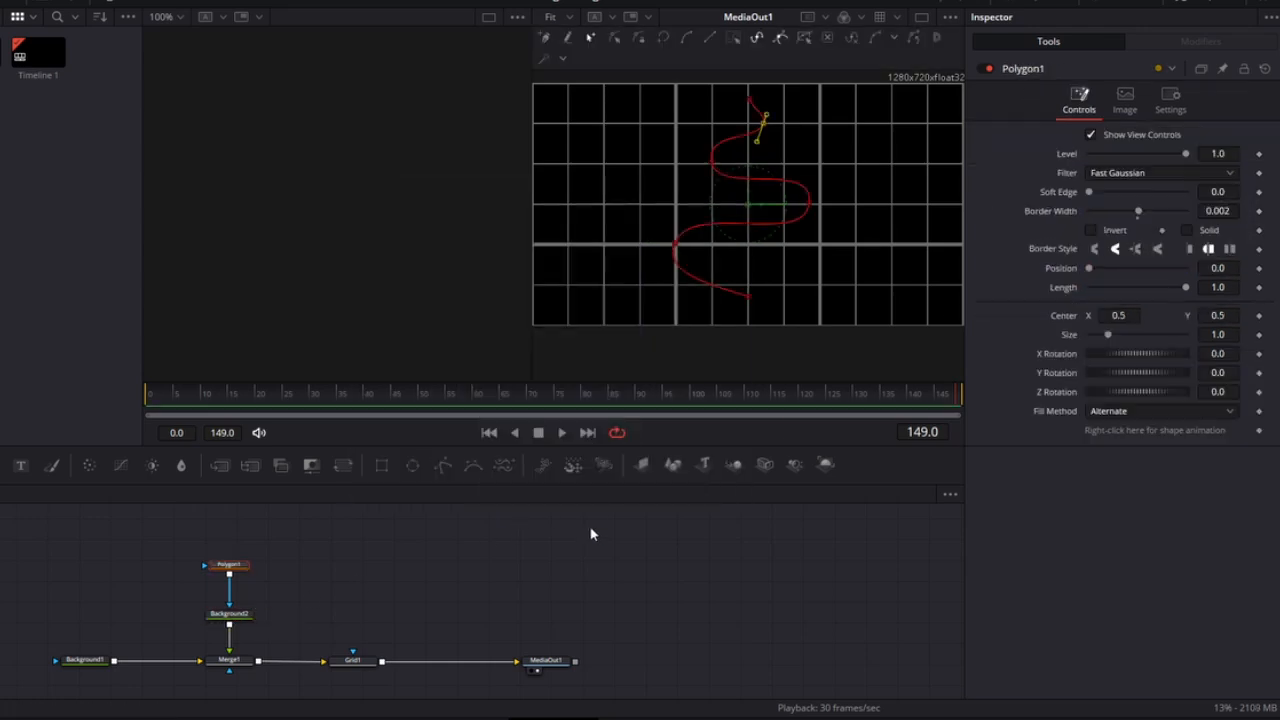
- Publish the shape of the Polygon1 path
{"action": "right_click", "coordinate": [1260, 433]}
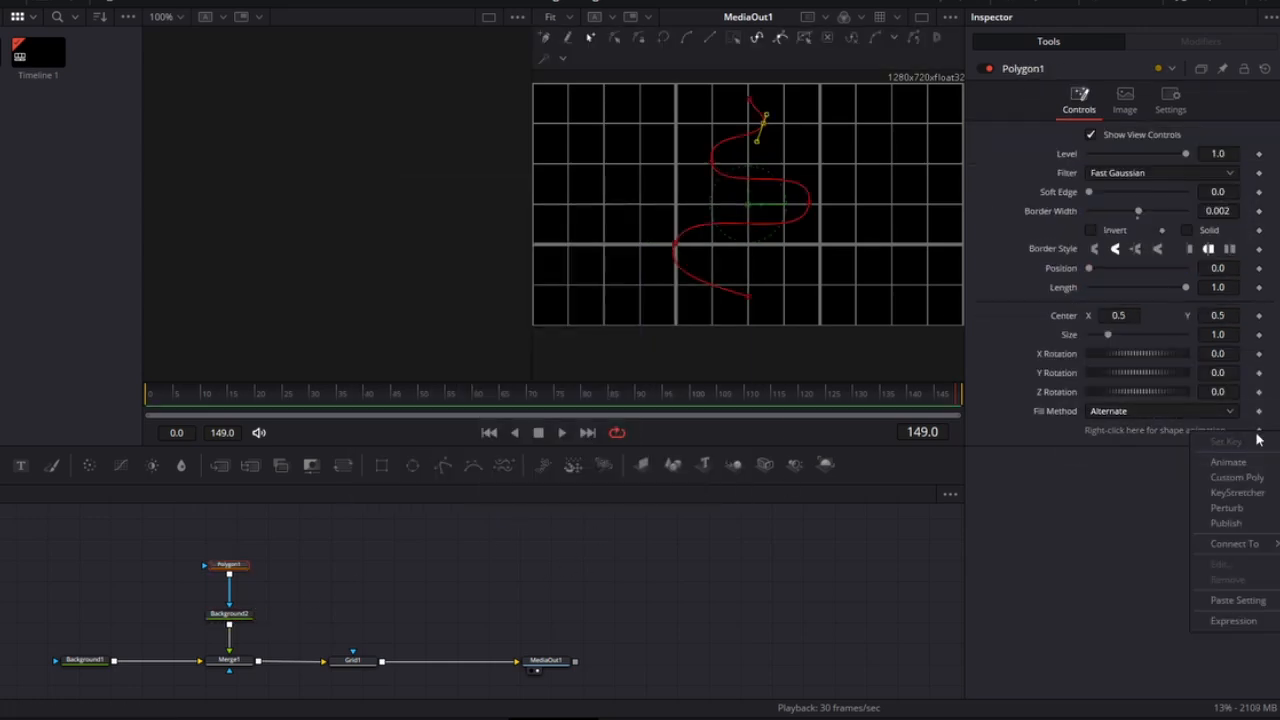
{"action": "left_click", "coordinate": [1235, 527]}
- Insert a Soft Glow node between Background2 and Merge1 and disable it
{"action": "key", "text": "shift+space"}
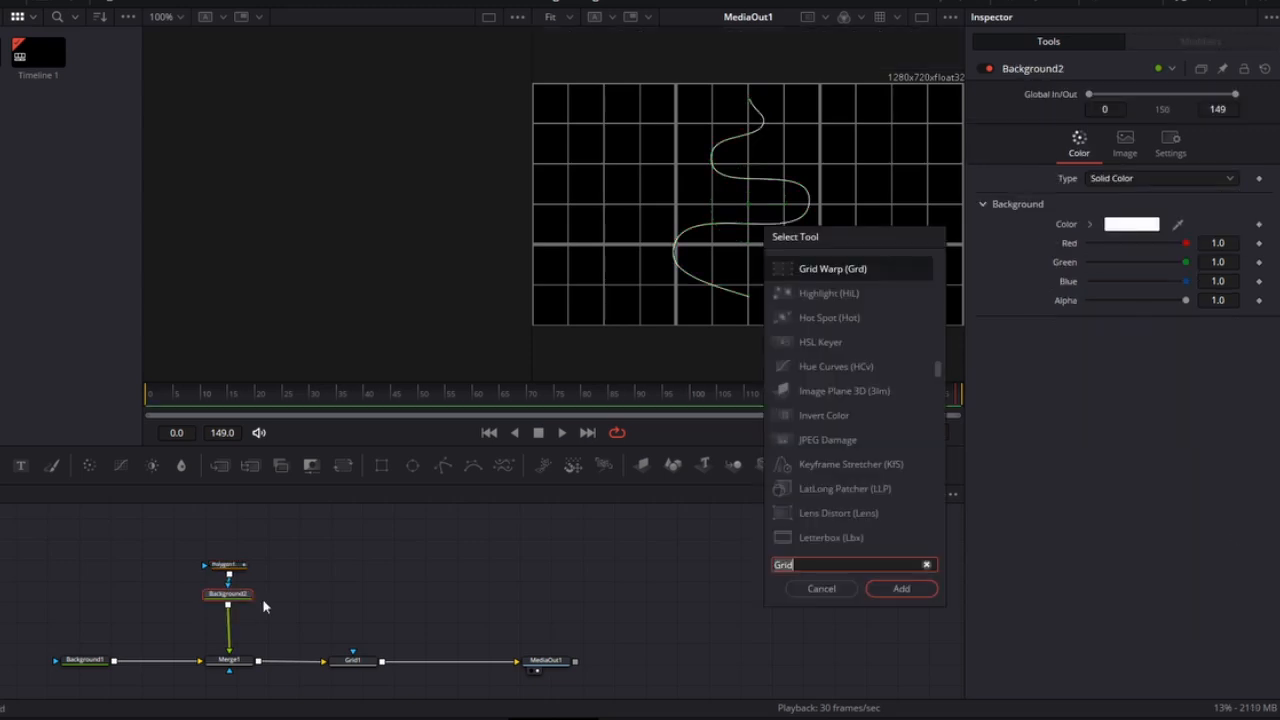
{"action": "type", "text": "soft"}
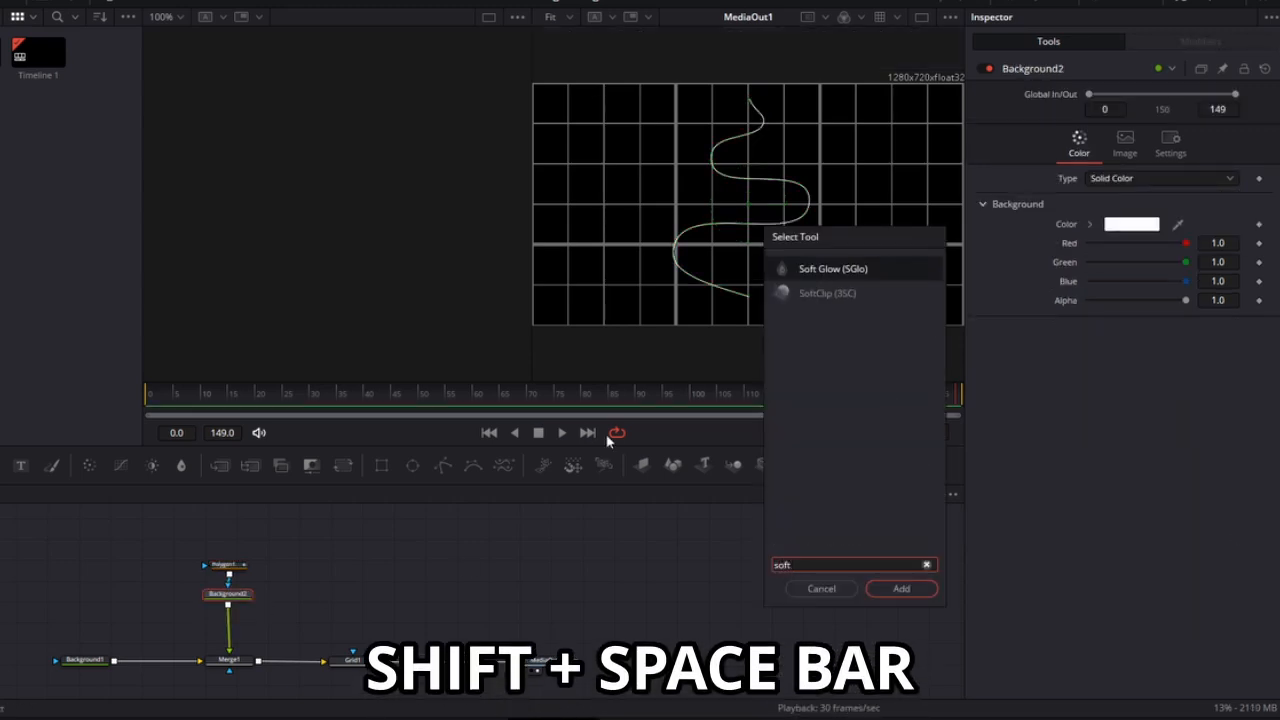
{"action": "left_click", "coordinate": [901, 588]}
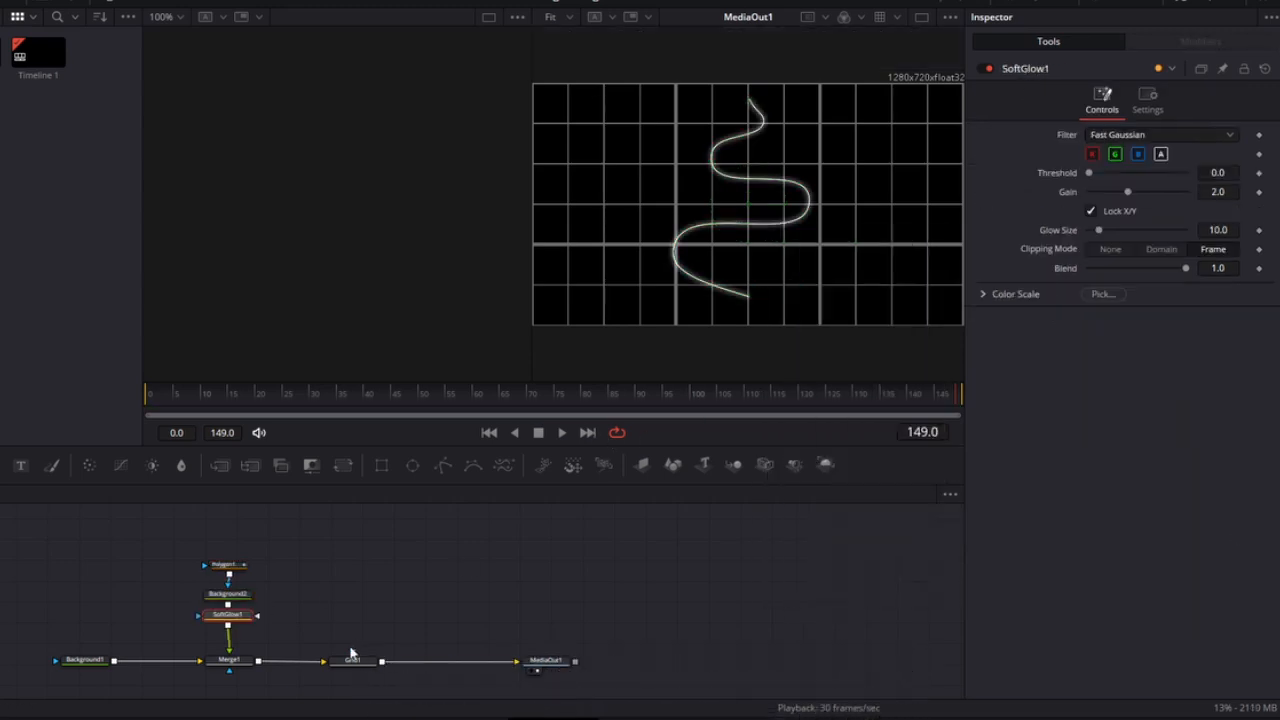
{"action": "left_click", "coordinate": [989, 69]}
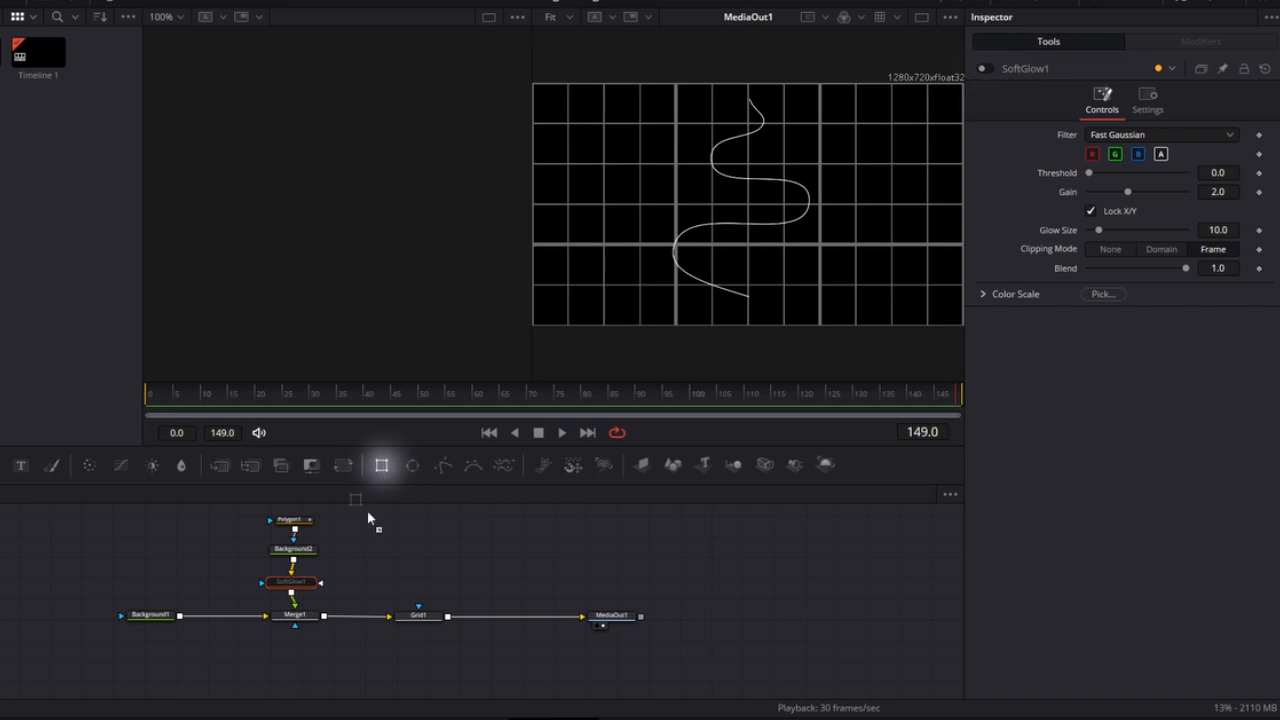
- Mask Merge1 with a Rectangle node, giving it a soft edge of 0.0262 and a height of about 0.85
{"action": "left_click_drag", "start_coordinate": [307, 683], "coordinate": [310, 683]}
{"action": "left_click_drag", "start_coordinate": [303, 618], "coordinate": [296, 615]}
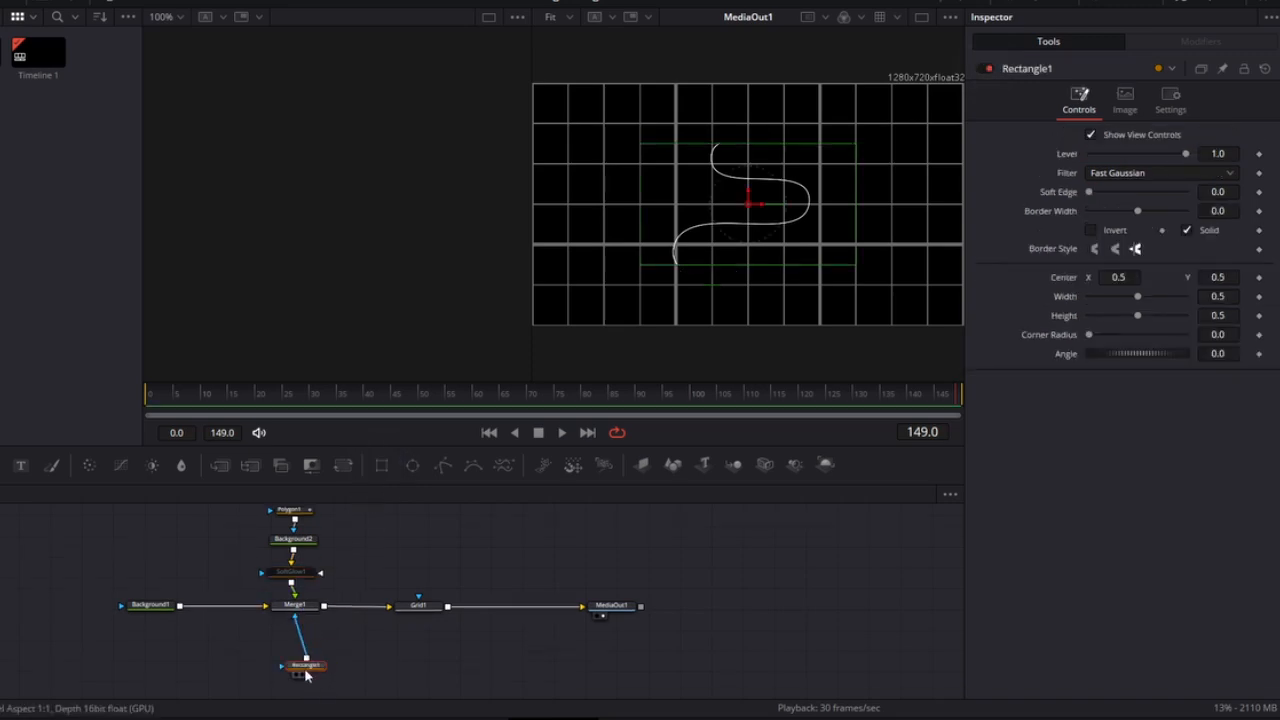
{"action": "type", "text": "0.0"}
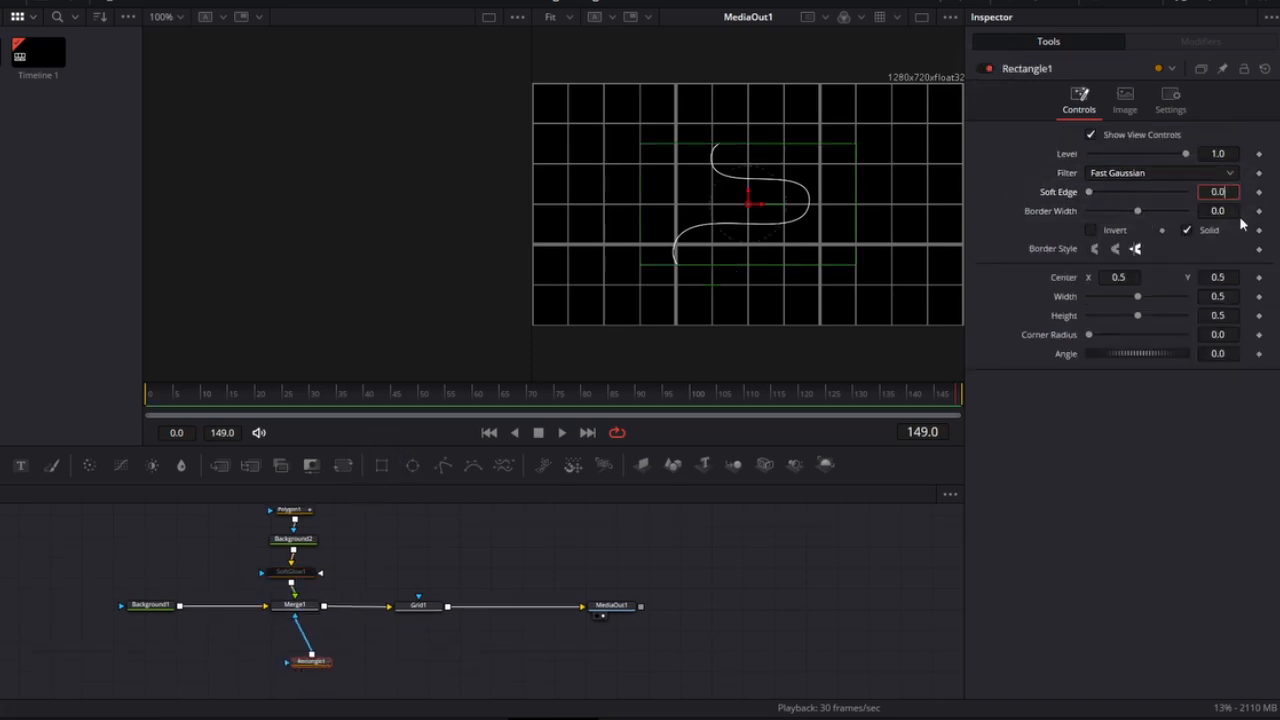
{"action": "type", "text": "26"}
{"action": "type", "text": "2"}
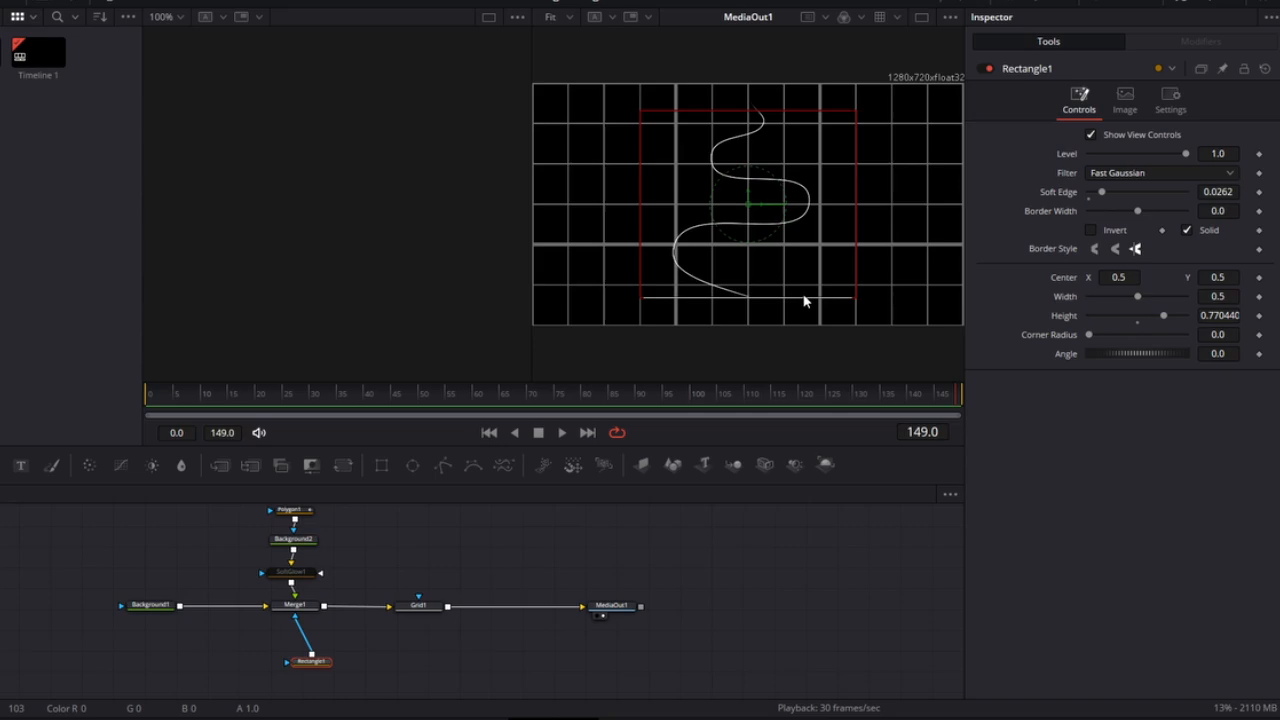
{"action": "left_click_drag", "start_coordinate": [805, 300], "coordinate": [816, 309]}
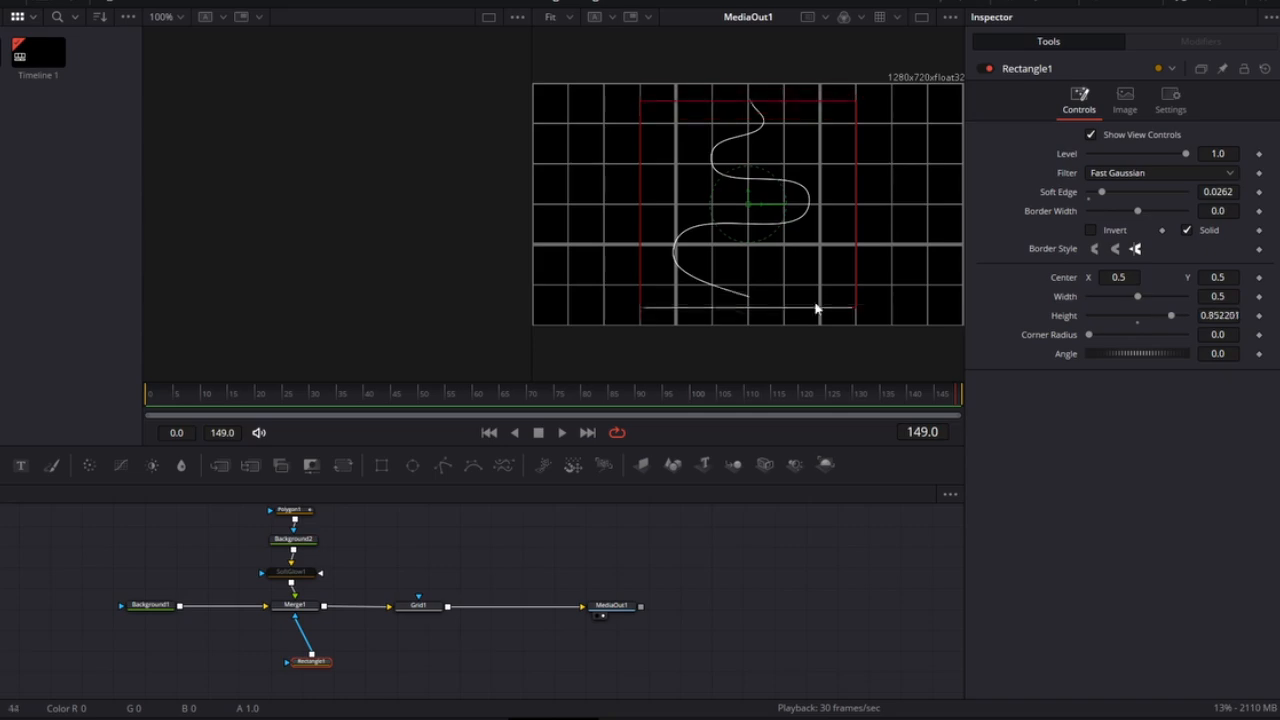
- Delete the Grid node between Merge1 and MediaOut1
{"action": "left_click_drag", "start_coordinate": [440, 614], "coordinate": [548, 594]}
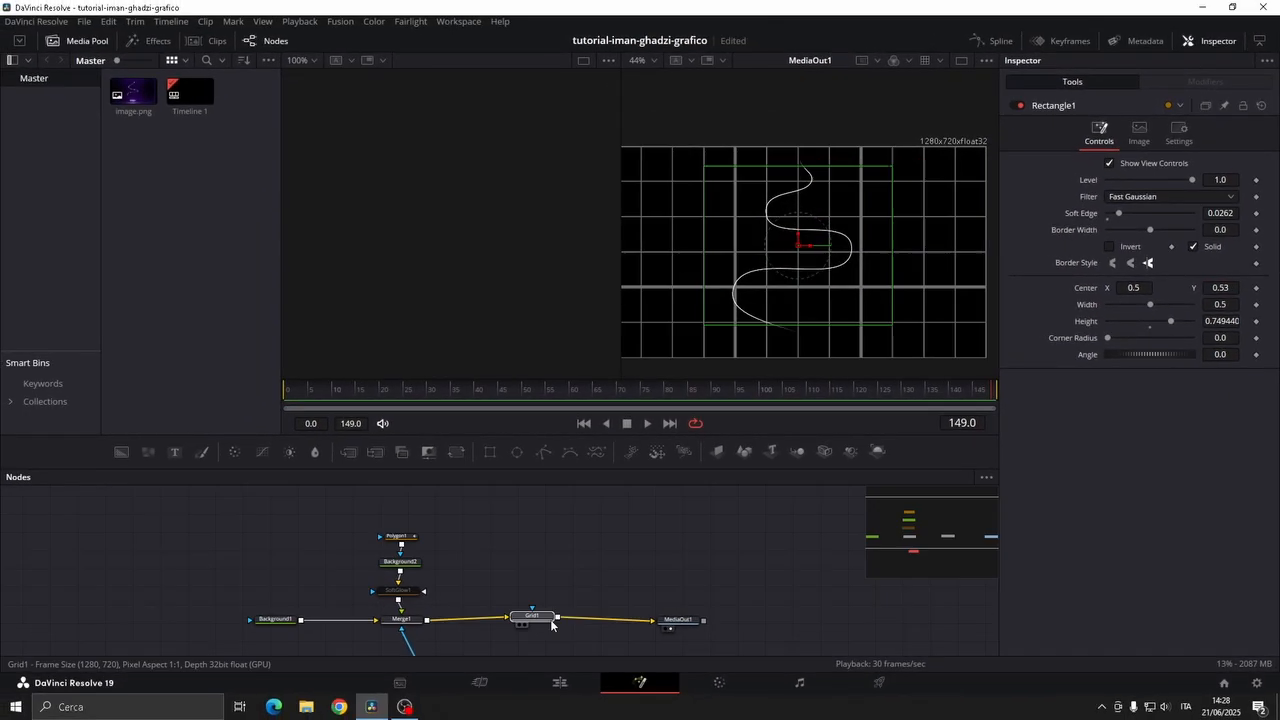
{"action": "left_click", "coordinate": [533, 616]}
{"action": "key", "text": "Delete"}
- Insert a second Merge node after Merge1 and feed it a new Background node masked by an Ellipse node
{"action": "left_click", "coordinate": [348, 451]}
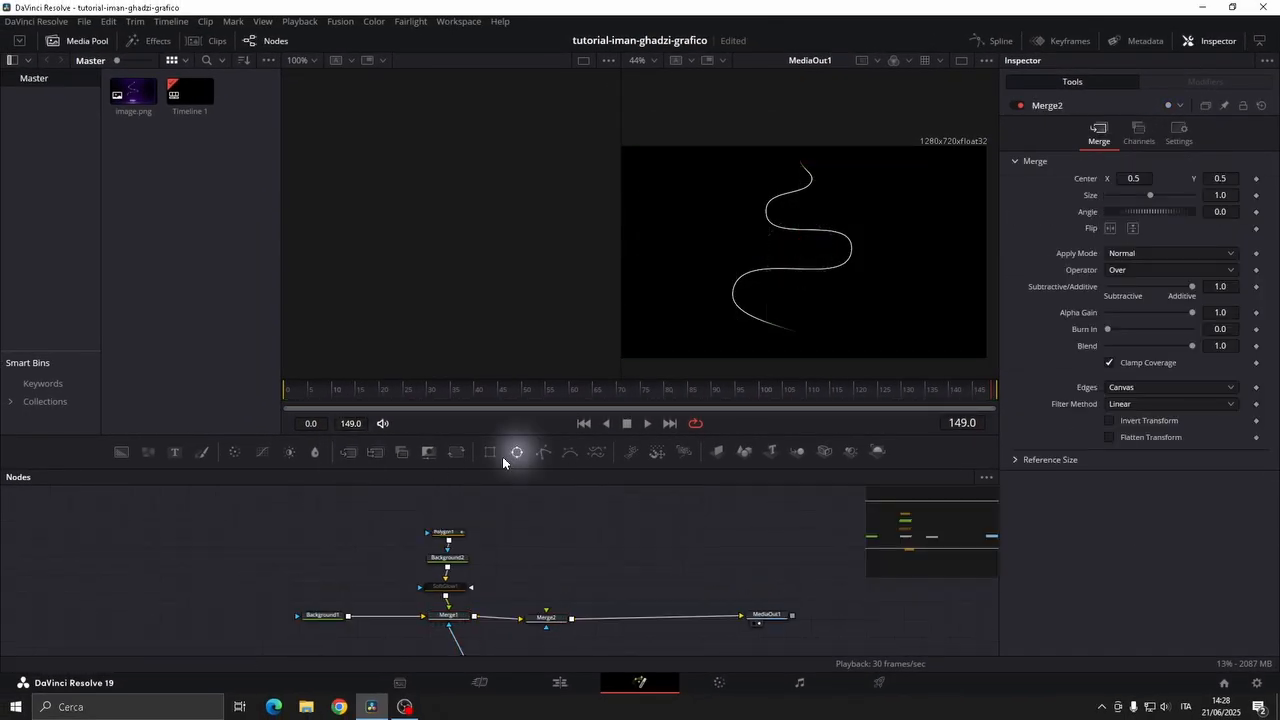
{"action": "left_click", "coordinate": [516, 452]}
{"action": "left_click_drag", "start_coordinate": [121, 452], "coordinate": [545, 548]}
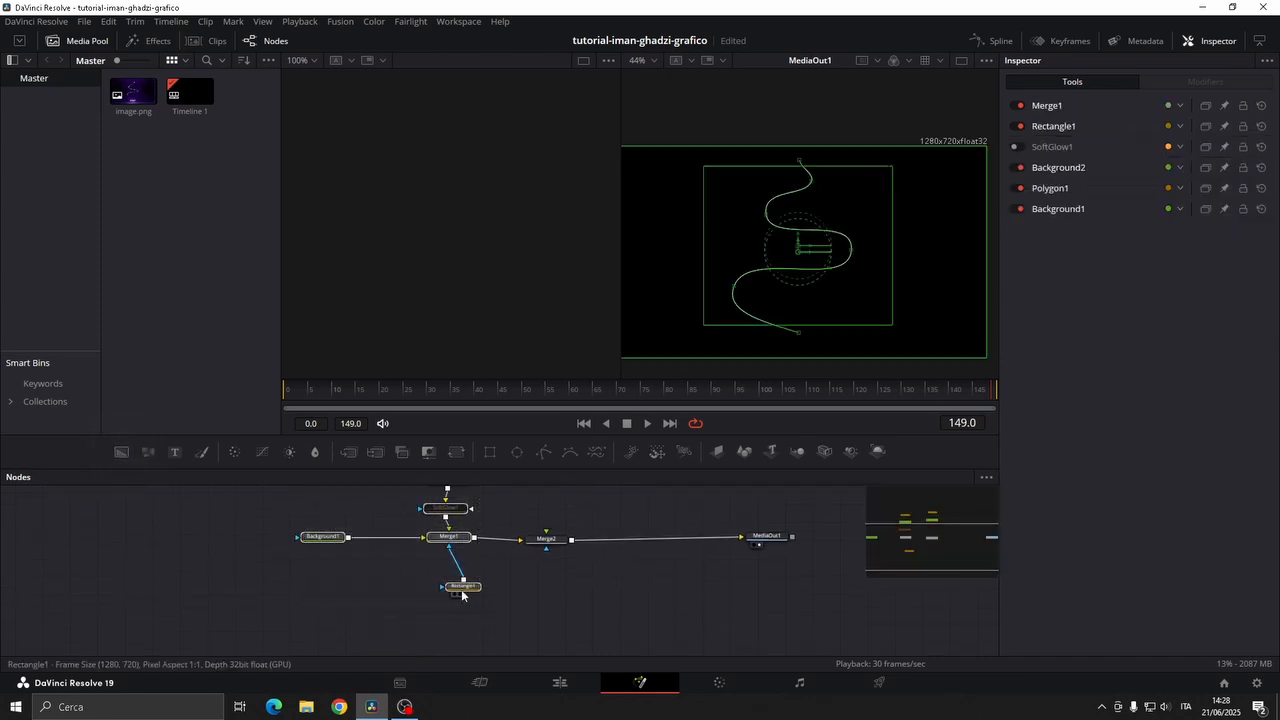
{"action": "left_click", "coordinate": [492, 582]}
{"action": "left_click_drag", "start_coordinate": [461, 589], "coordinate": [493, 659]}
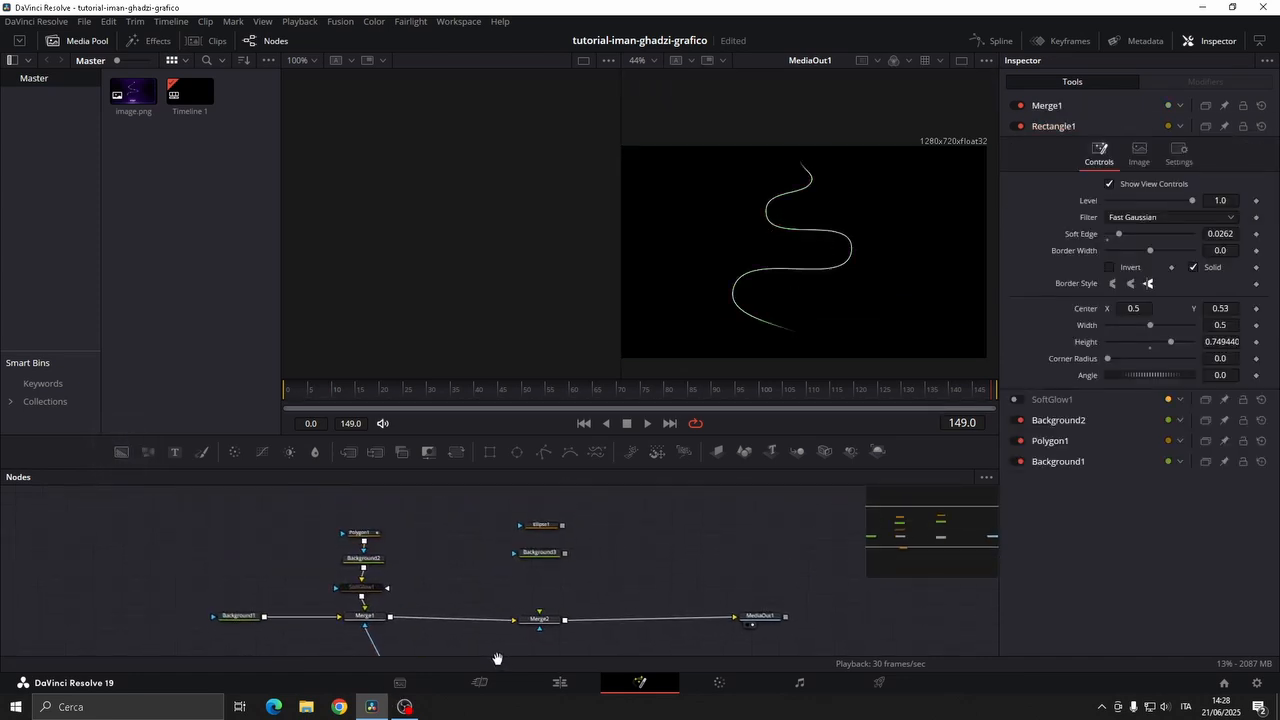
{"action": "scroll", "coordinate": [514, 560], "scroll_direction": "up", "scroll_amount": 3}
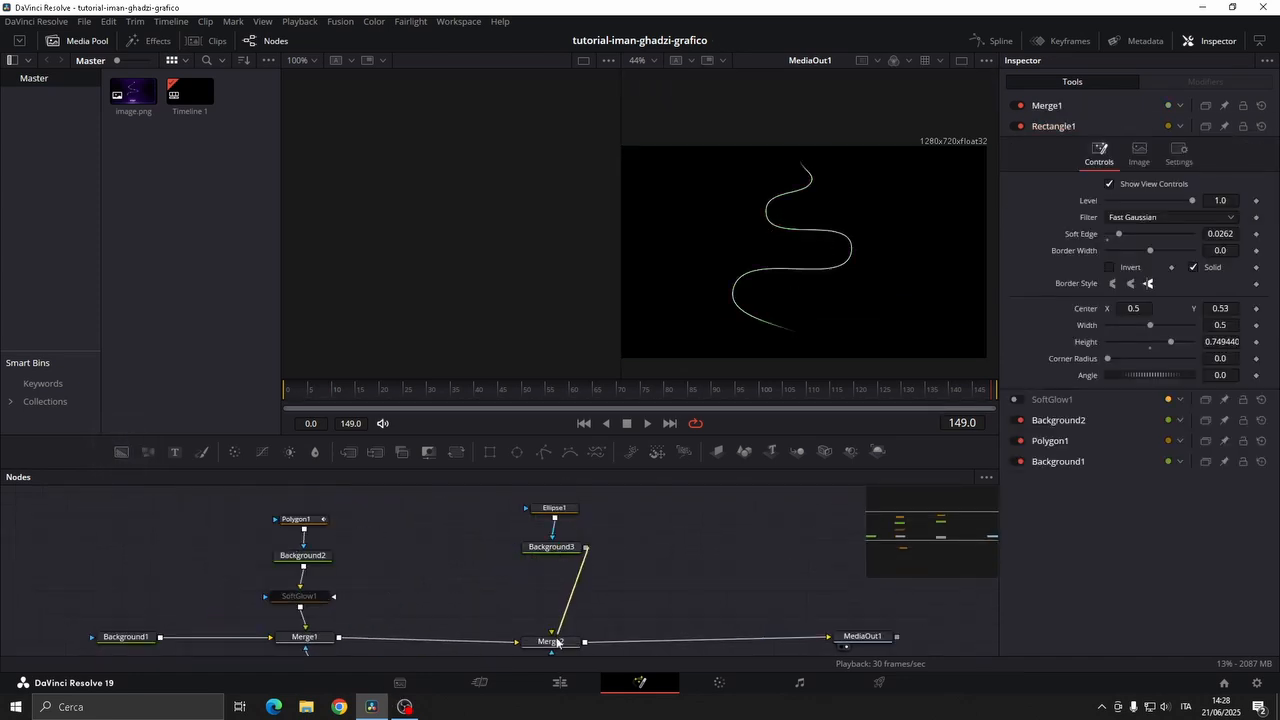
- Switch Background3 to a Gradient type and set the gradient's start colour to #140e4f
{"action": "left_click", "coordinate": [551, 547]}
{"action": "left_click", "coordinate": [1140, 202]}
{"action": "left_click", "coordinate": [1132, 280]}
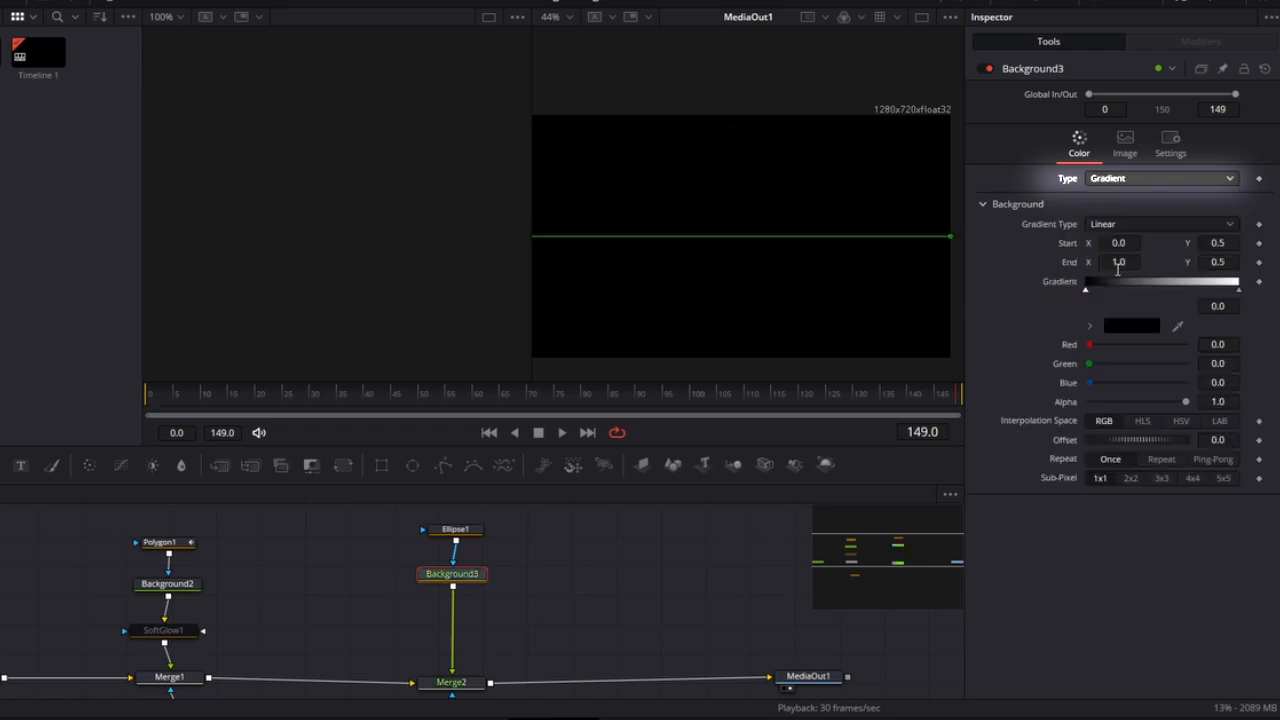
{"action": "left_click", "coordinate": [1138, 327]}
{"action": "left_click", "coordinate": [630, 466]}
{"action": "type", "text": "#14"}
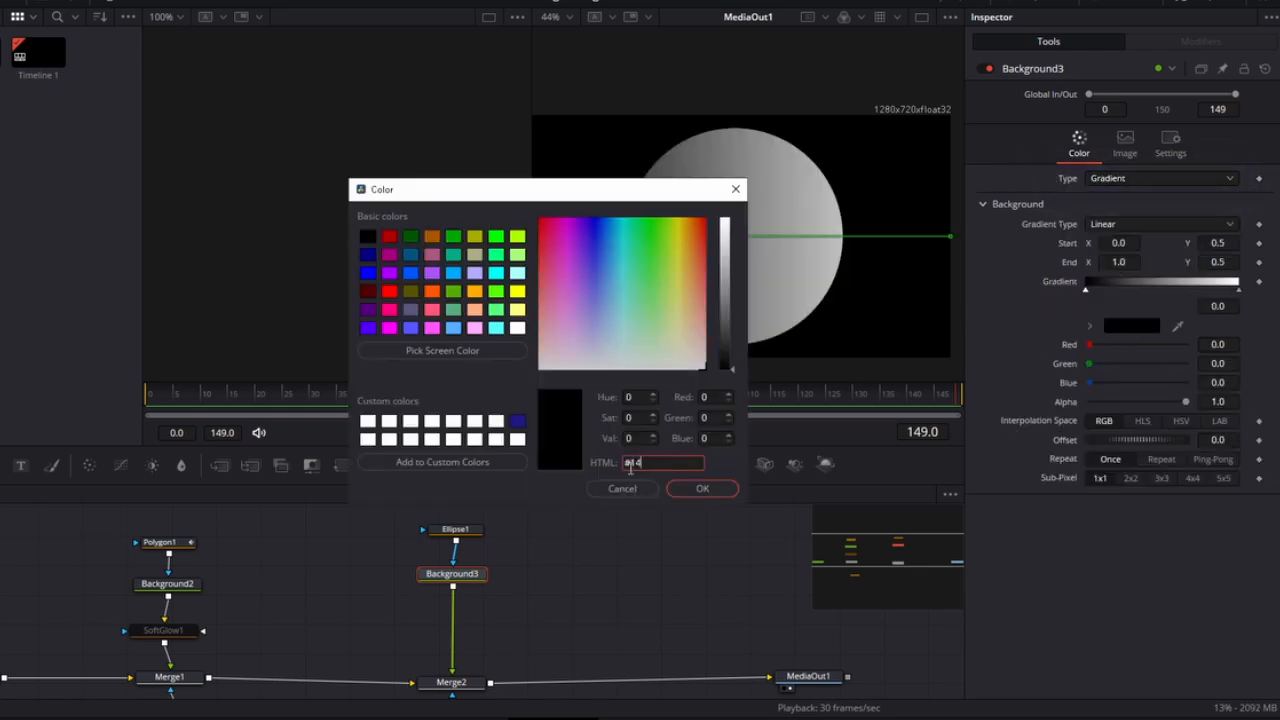
{"action": "type", "text": "0e4f"}
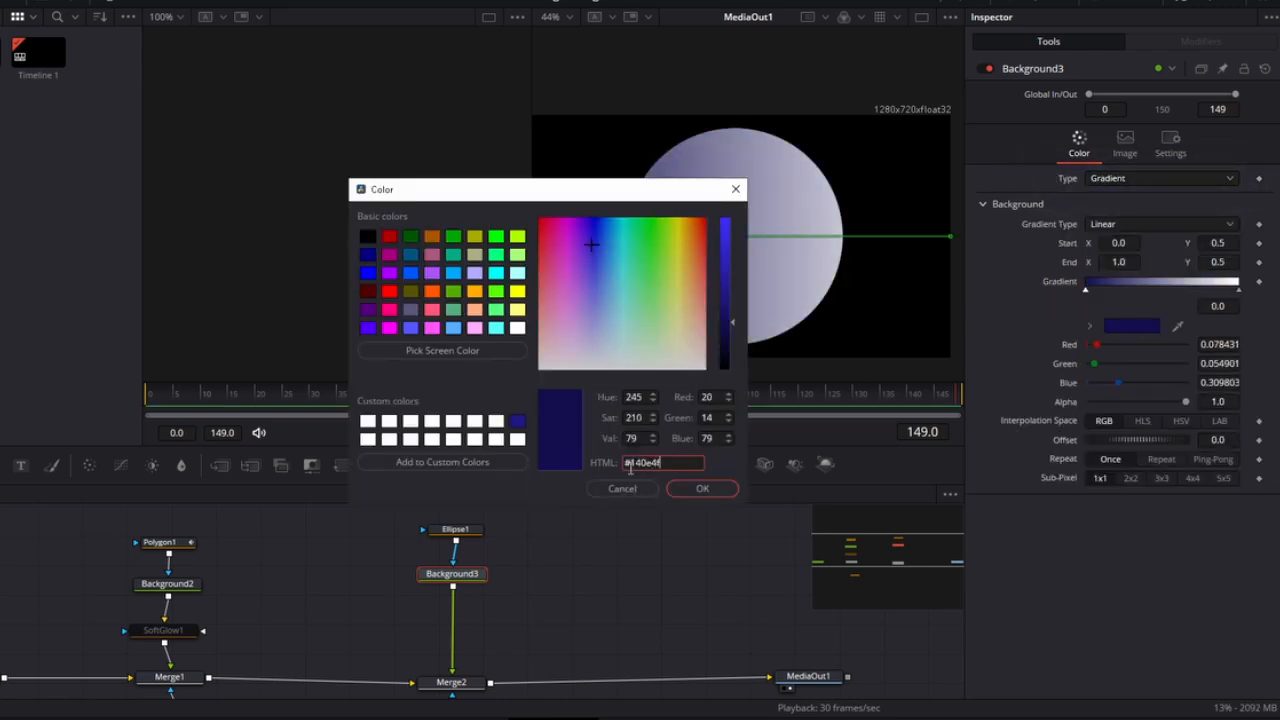
{"action": "left_click", "coordinate": [702, 489]}
- Set Background3's gradient end colour to #2820ff and angle the gradient diagonally, brighter toward the circle's upper left and darker toward its lower right
{"action": "left_click", "coordinate": [1238, 290]}
{"action": "left_click", "coordinate": [1131, 325]}
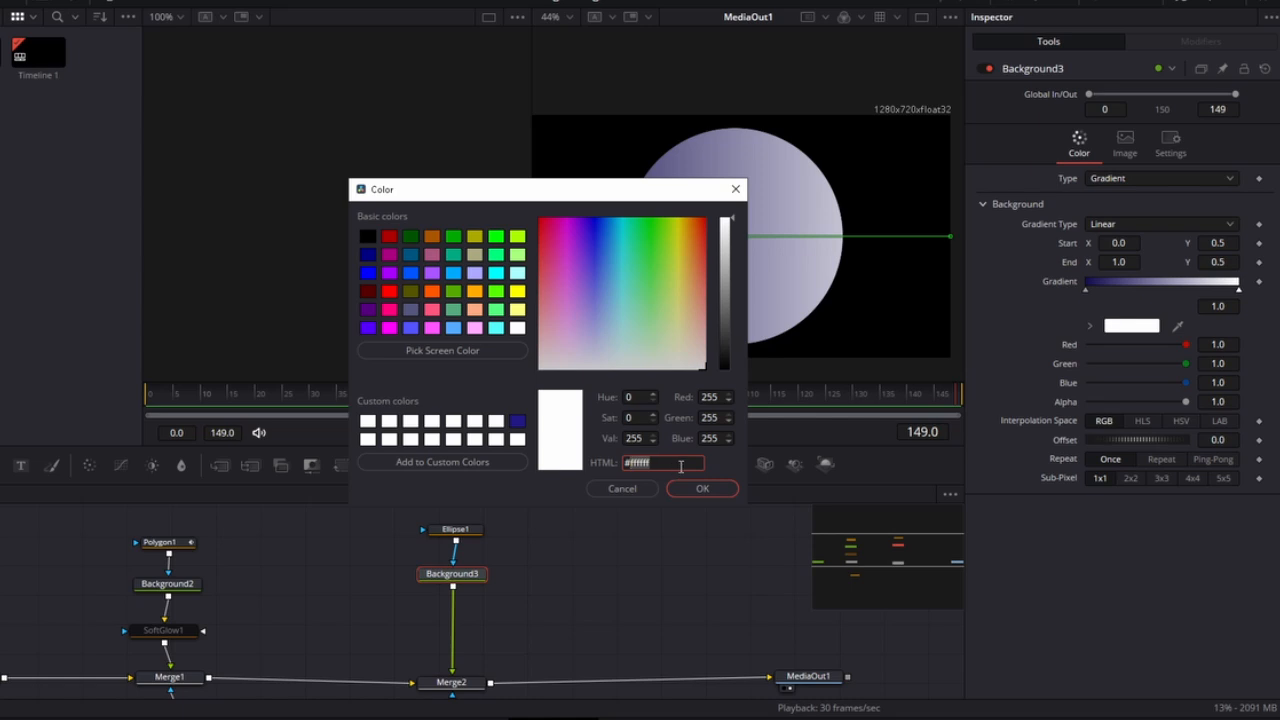
{"action": "type", "text": "#2820ff"}
{"action": "left_click", "coordinate": [712, 489]}
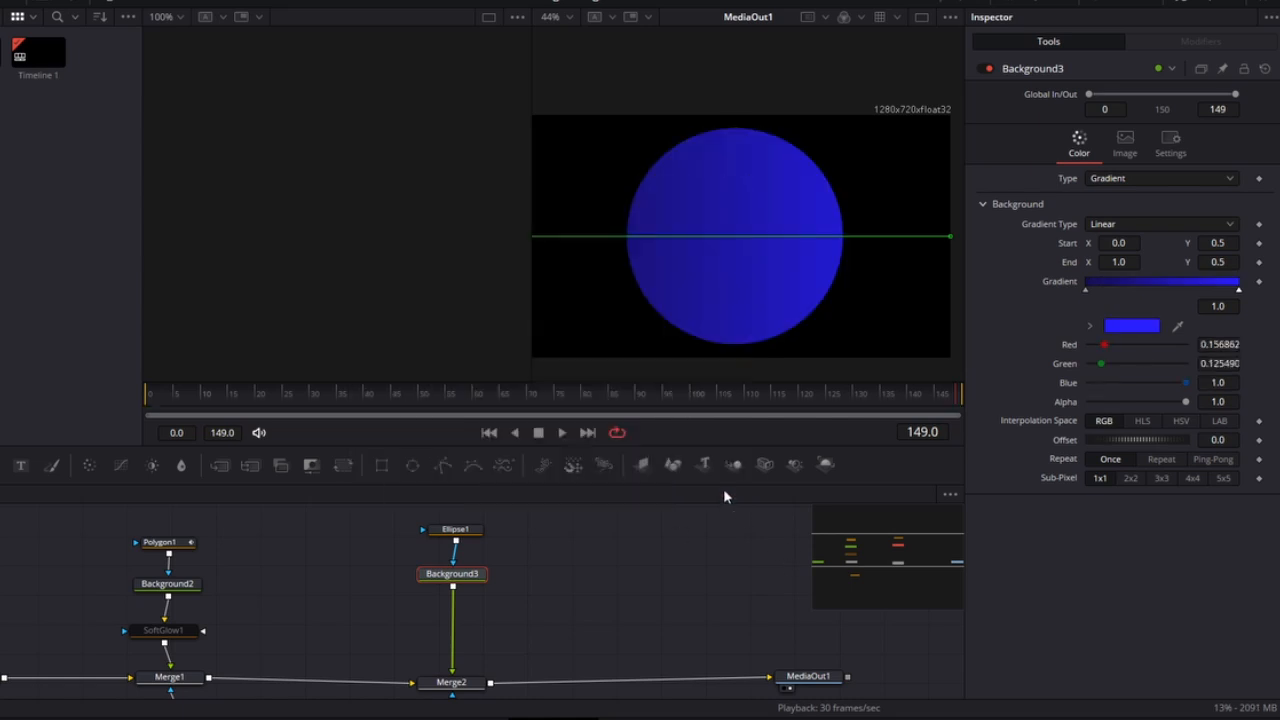
{"action": "left_click_drag", "start_coordinate": [951, 242], "coordinate": [643, 143]}
{"action": "left_click_drag", "start_coordinate": [666, 237], "coordinate": [880, 309]}
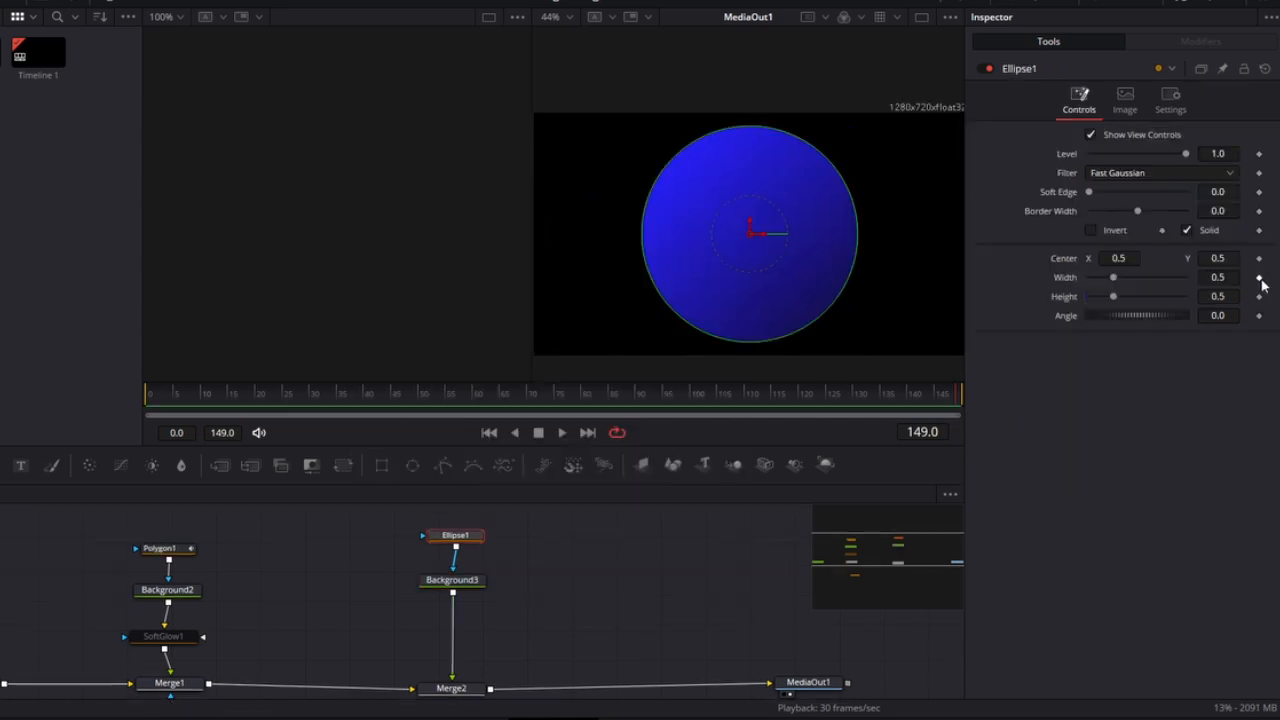
- Link Ellipse1's width to its height with the expression Height, and set the height to 0.051
{"action": "right_click", "coordinate": [1260, 286]}
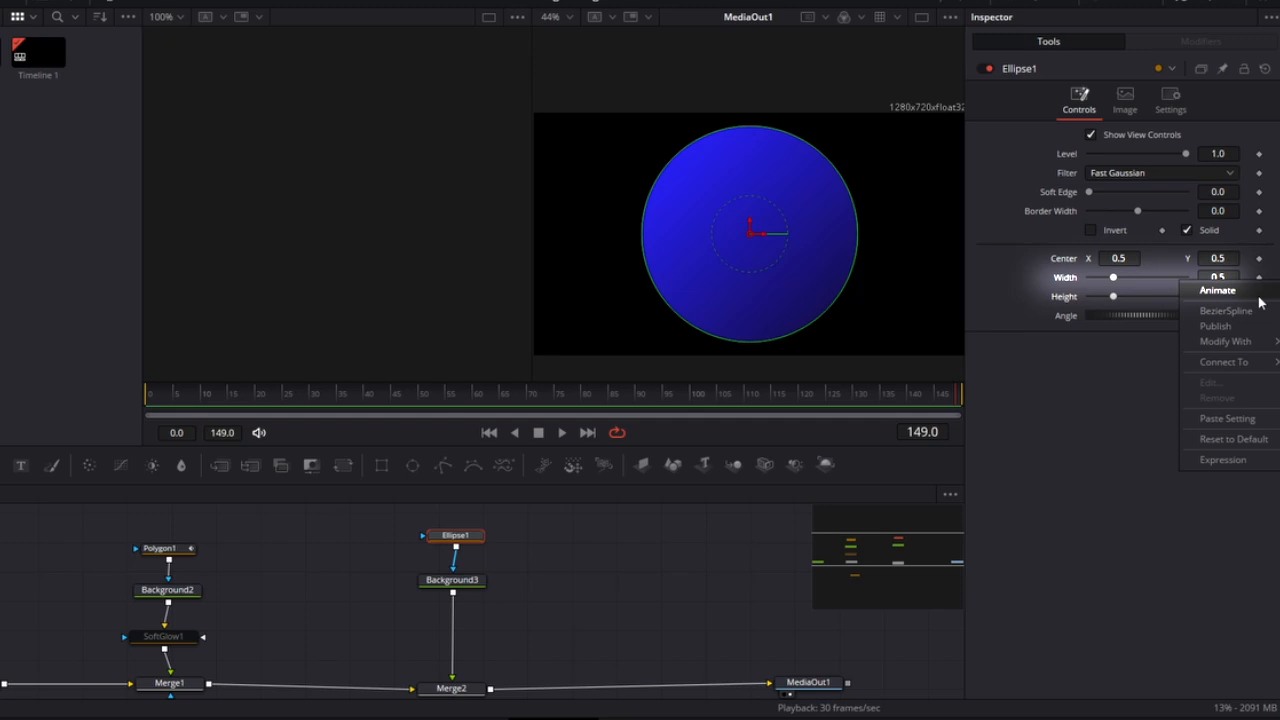
{"action": "left_click", "coordinate": [1228, 459]}
{"action": "left_click_drag", "start_coordinate": [1092, 296], "coordinate": [1066, 318]}
{"action": "left_click_drag", "start_coordinate": [1225, 316], "coordinate": [1235, 316]}
{"action": "type", "text": "0."}
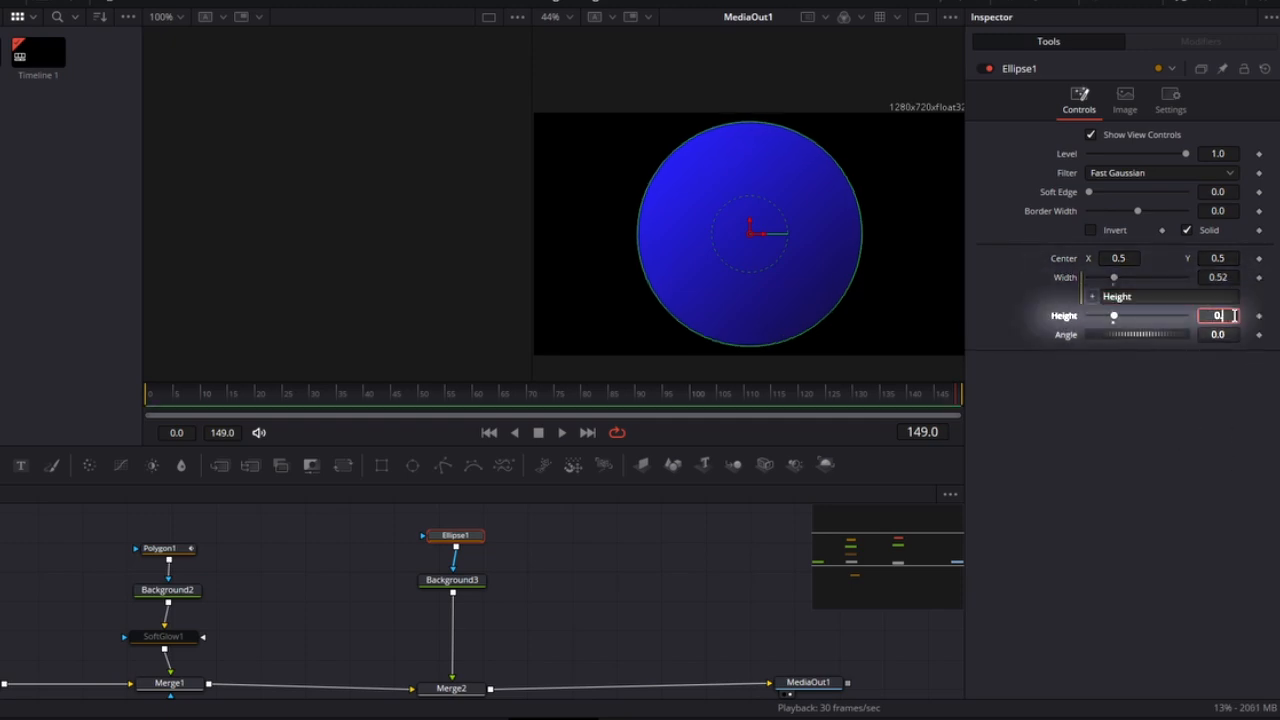
{"action": "type", "text": "0"}
{"action": "type", "text": "2"}
{"action": "key", "text": "Tab"}
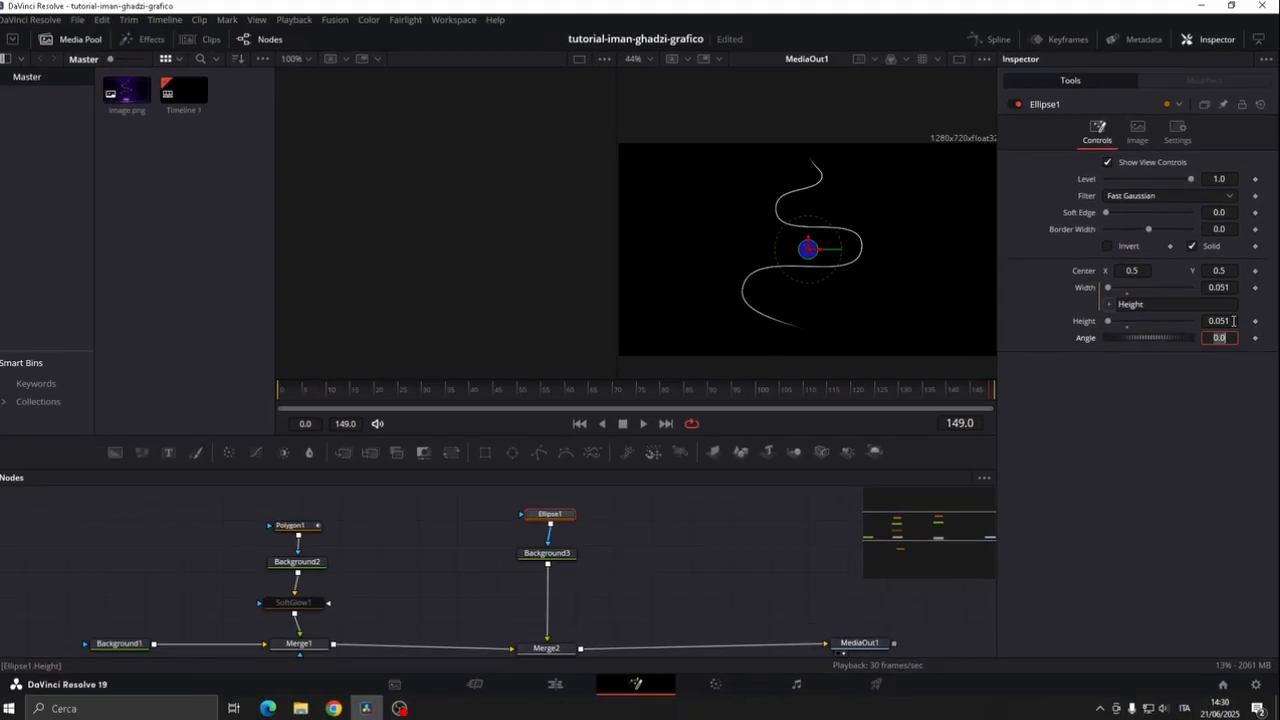
- Insert a Soft Glow node between Background3 and Merge2
{"action": "left_click", "coordinate": [463, 583]}
{"action": "key", "text": "shift+space"}
{"action": "type", "text": "soft"}
{"action": "left_click", "coordinate": [966, 560]}
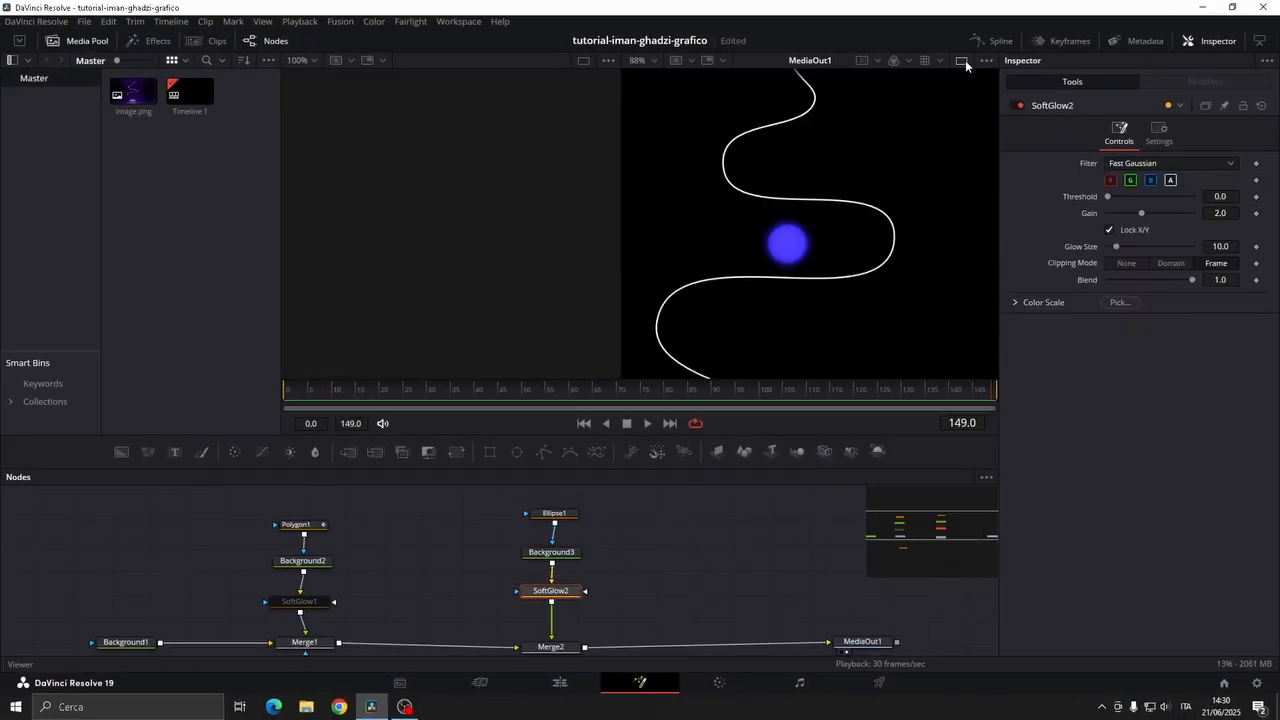
- Enlarge the output view to a single viewer, and set SoftGlow2's gain to 2.953 and glow size to 28.3
{"action": "left_click", "coordinate": [964, 60]}
{"action": "scroll", "coordinate": [662, 250], "scroll_direction": "down", "scroll_amount": 5}
{"action": "left_click", "coordinate": [1229, 214]}
{"action": "key", "text": "BackSpace"}
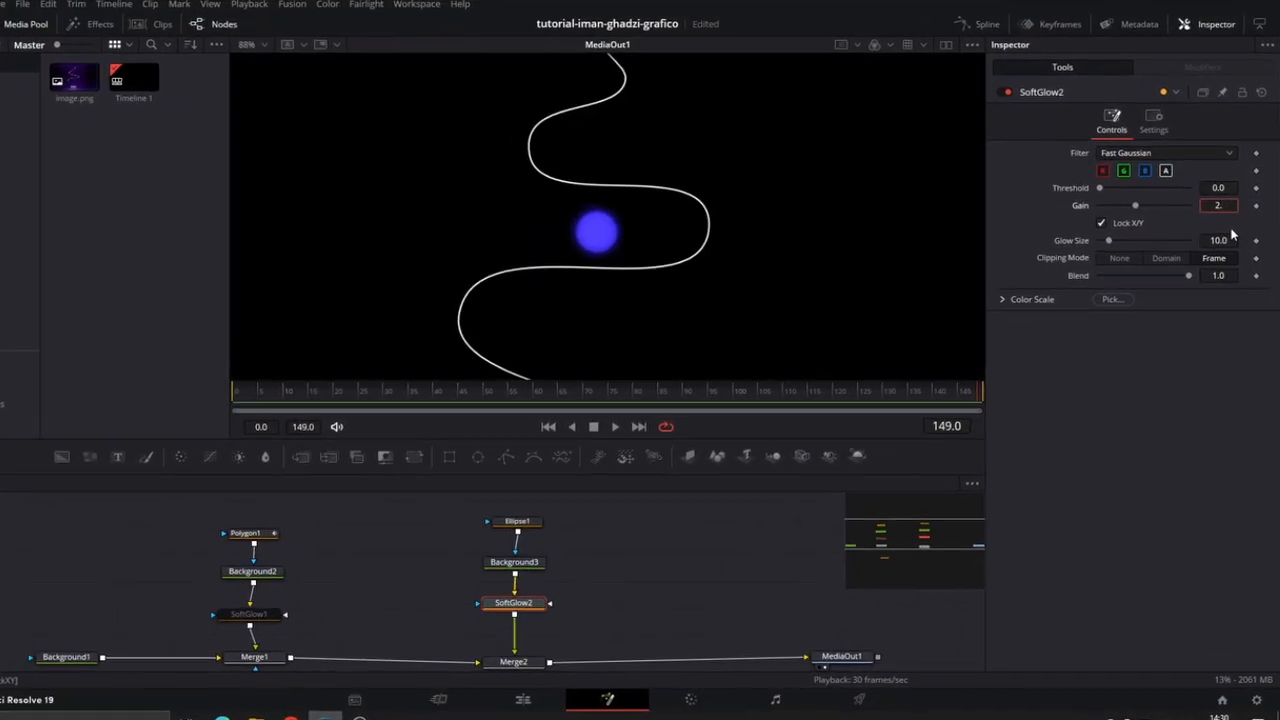
{"action": "type", "text": "953"}
{"action": "left_click", "coordinate": [1236, 231]}
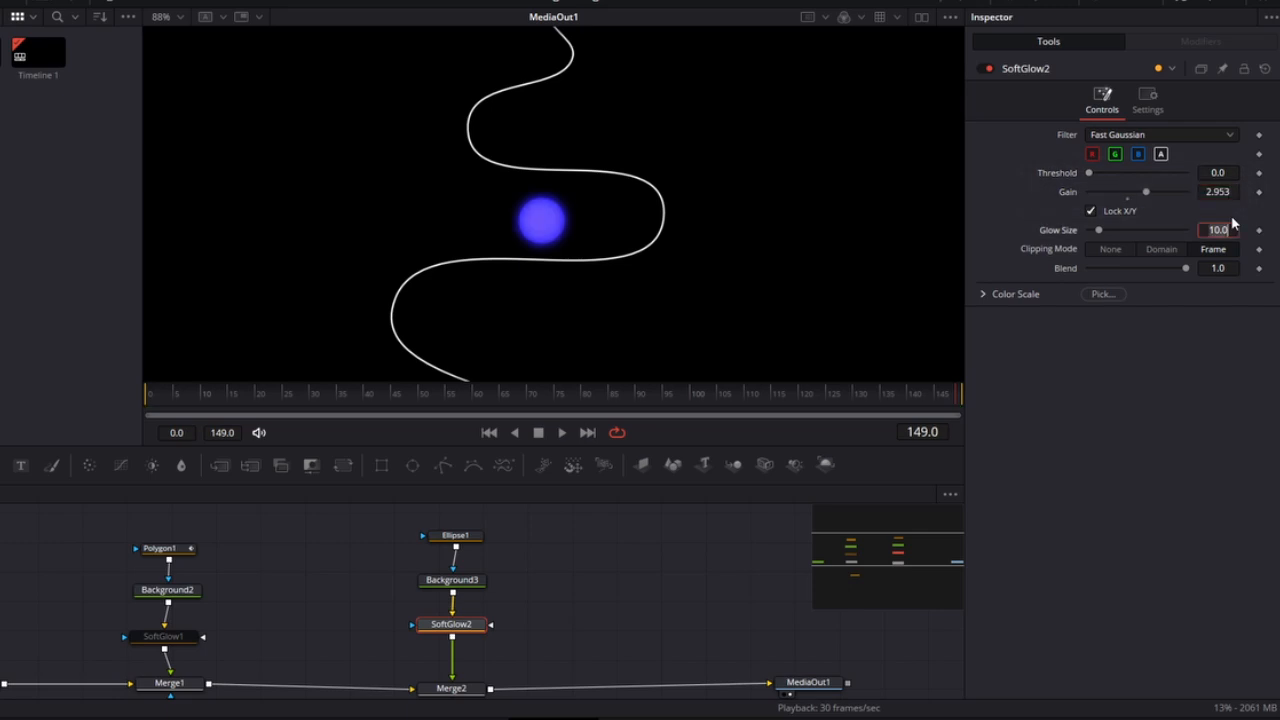
{"action": "type", "text": "28."}
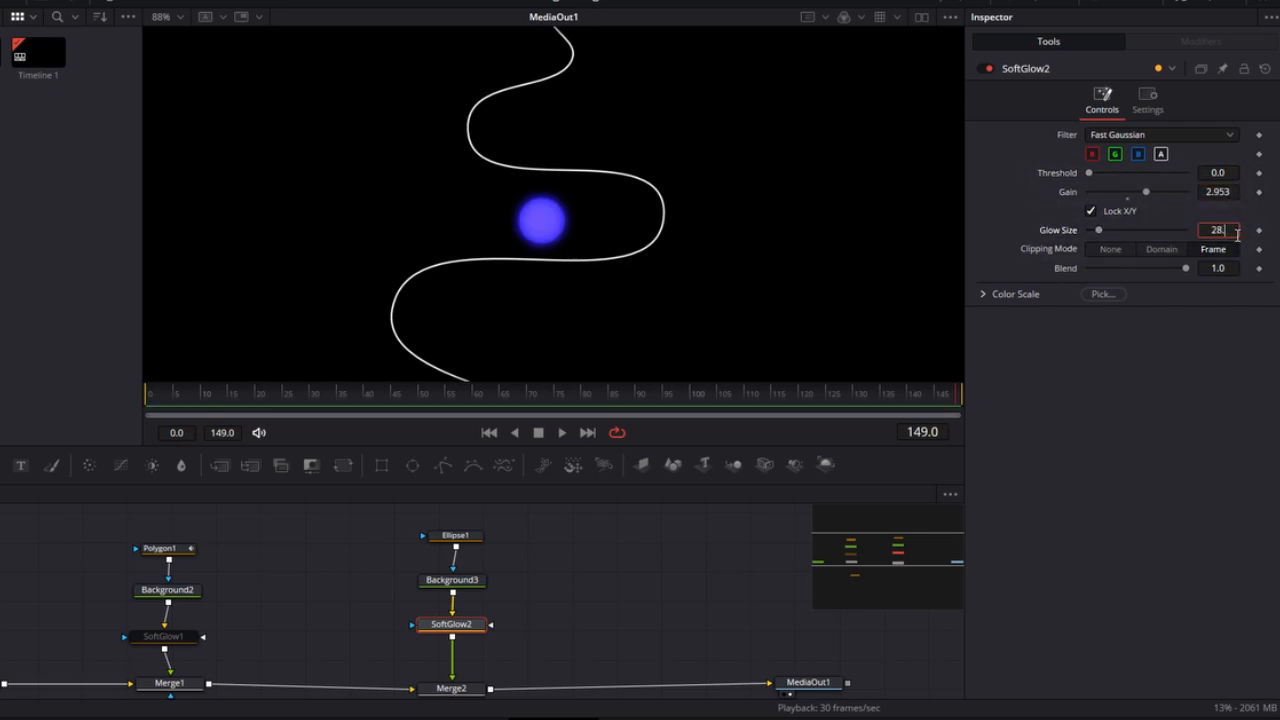
{"action": "type", "text": "3"}
{"action": "key", "text": "Tab"}
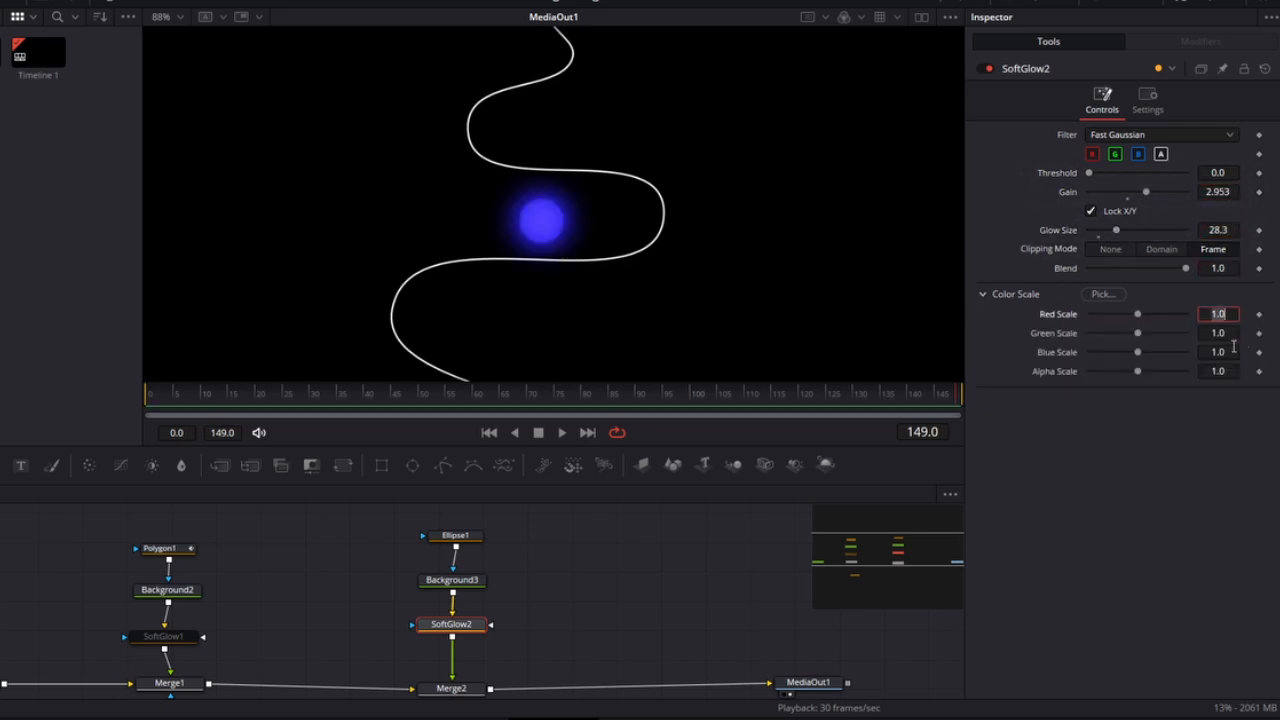
- Set SoftGlow2's colour scale to red 0, green 0.104 and blue 0.79
{"action": "type", "text": "0"}
{"action": "key", "text": "Tab"}
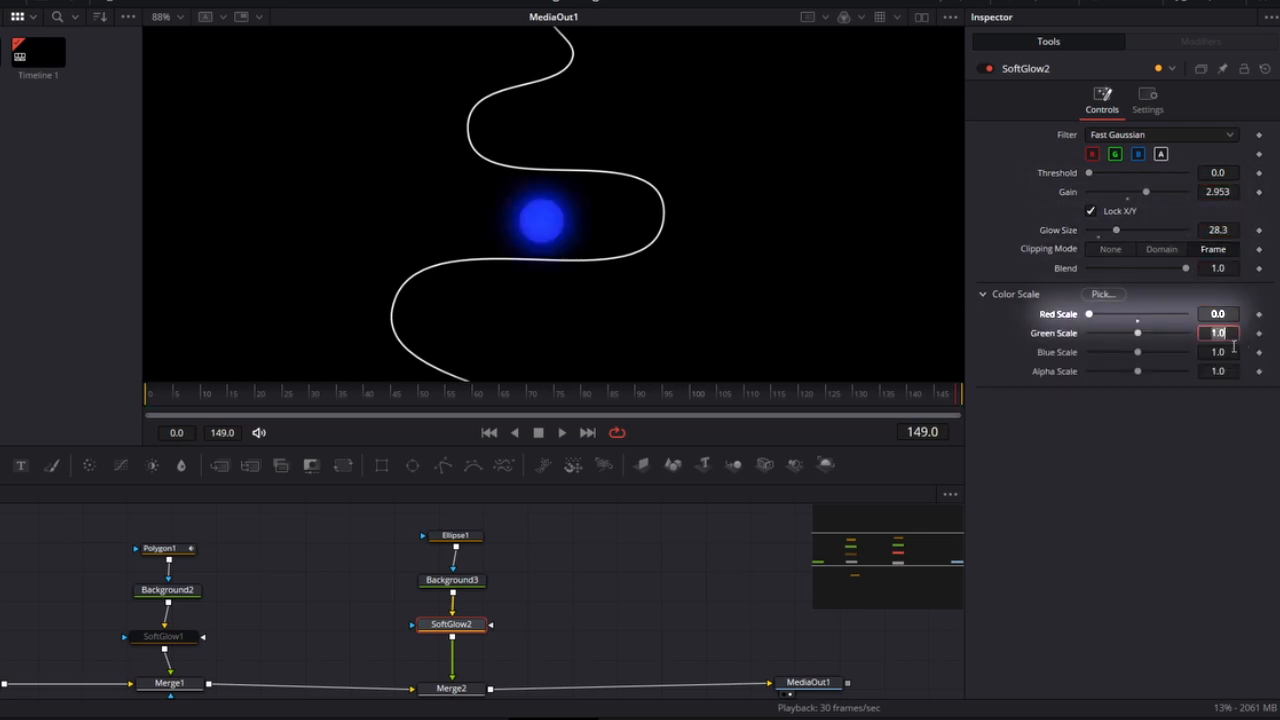
{"action": "type", "text": "0."}
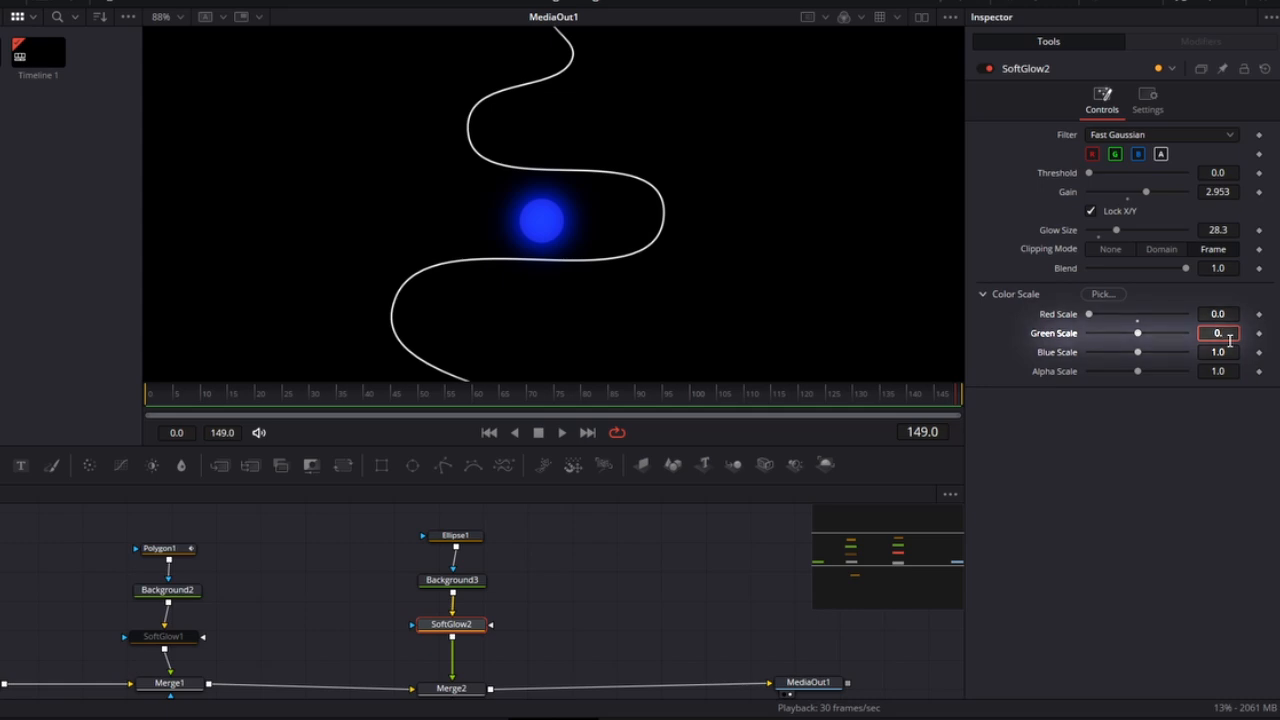
{"action": "type", "text": "104"}
{"action": "key", "text": "Tab"}
{"action": "type", "text": "0"}
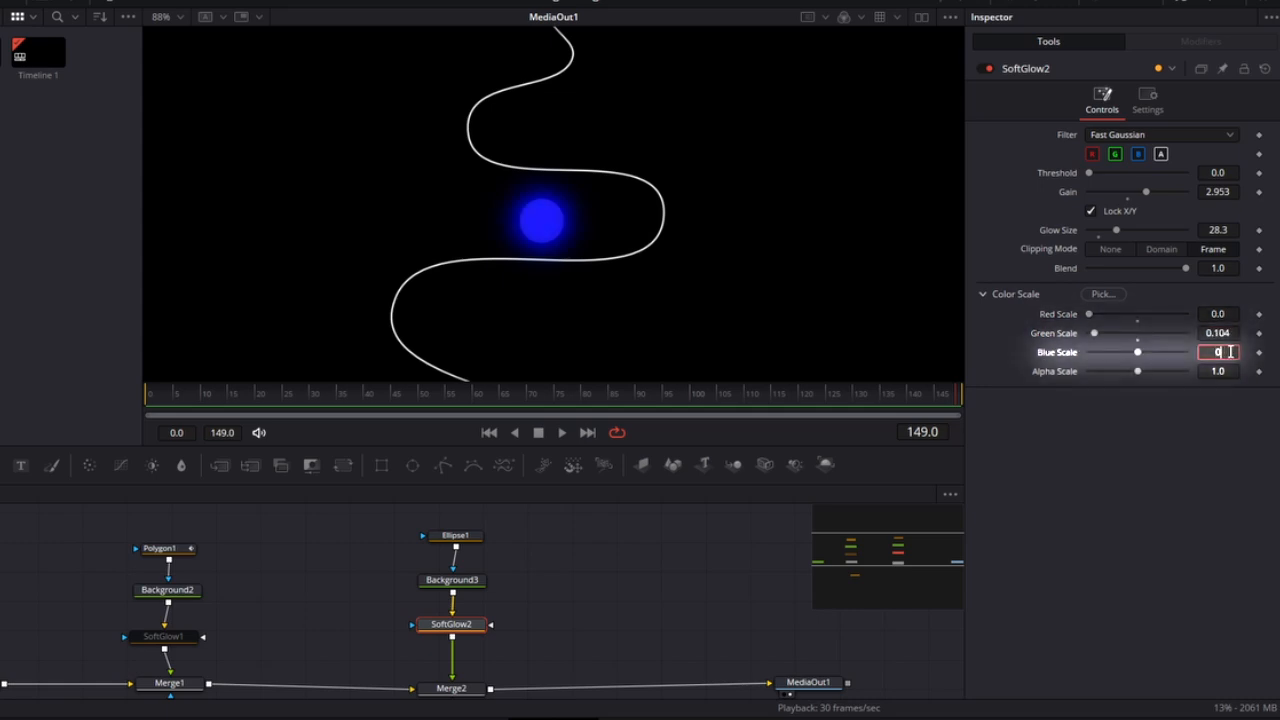
{"action": "type", "text": ".79"}
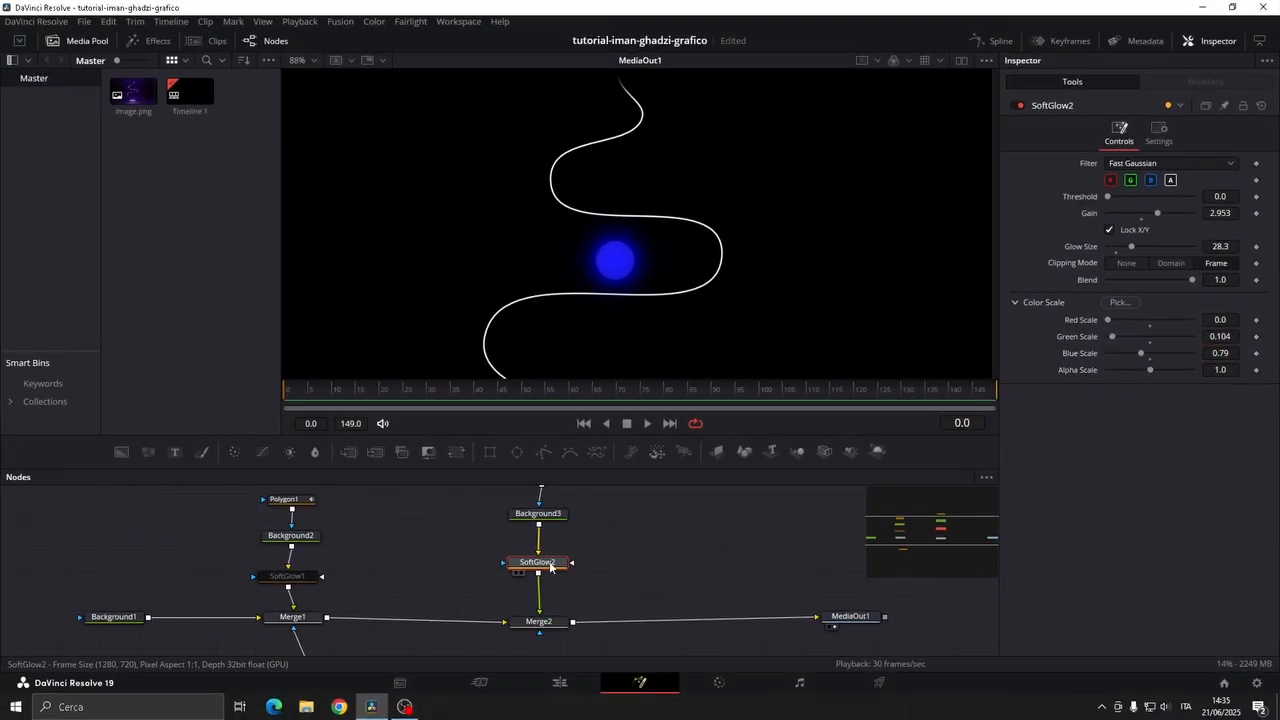
- Detach SoftGlow2 from the node chain and paste an instanced copy of it beside the original
{"action": "left_click_drag", "start_coordinate": [531, 572], "coordinate": [460, 568]}
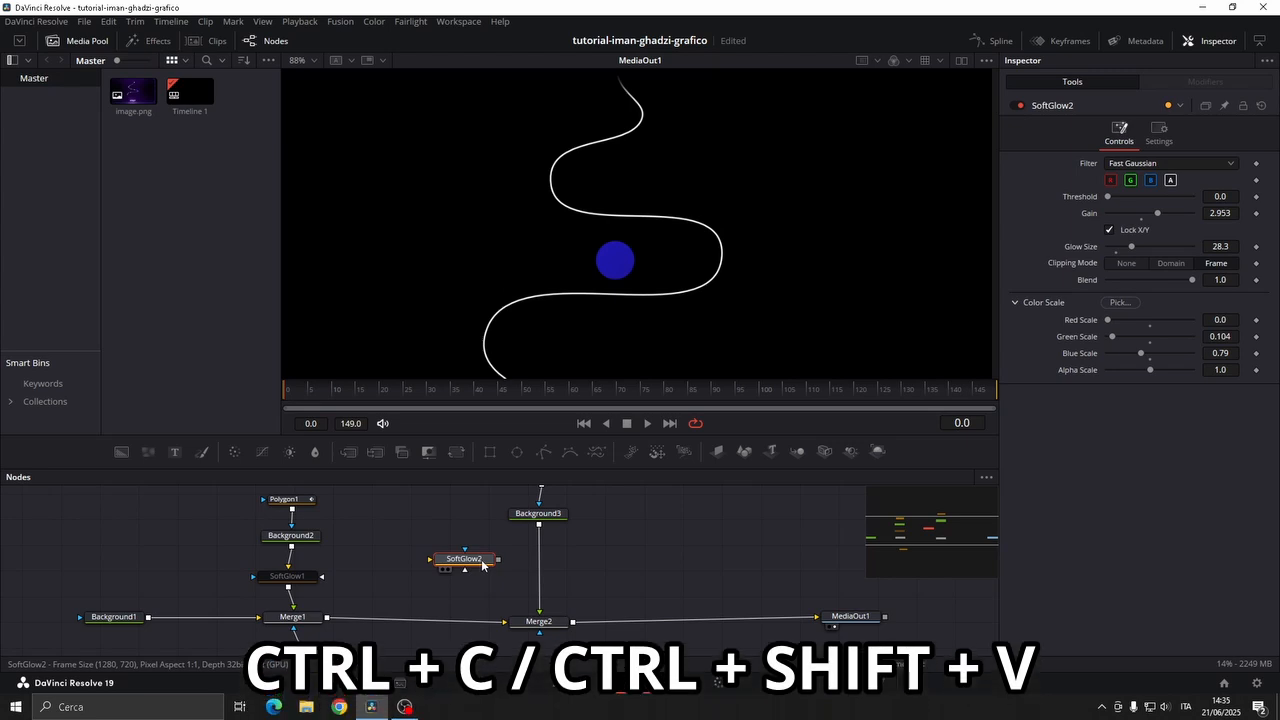
{"action": "key", "text": "ctrl+c"}
{"action": "key", "text": "ctrl+shift+v"}
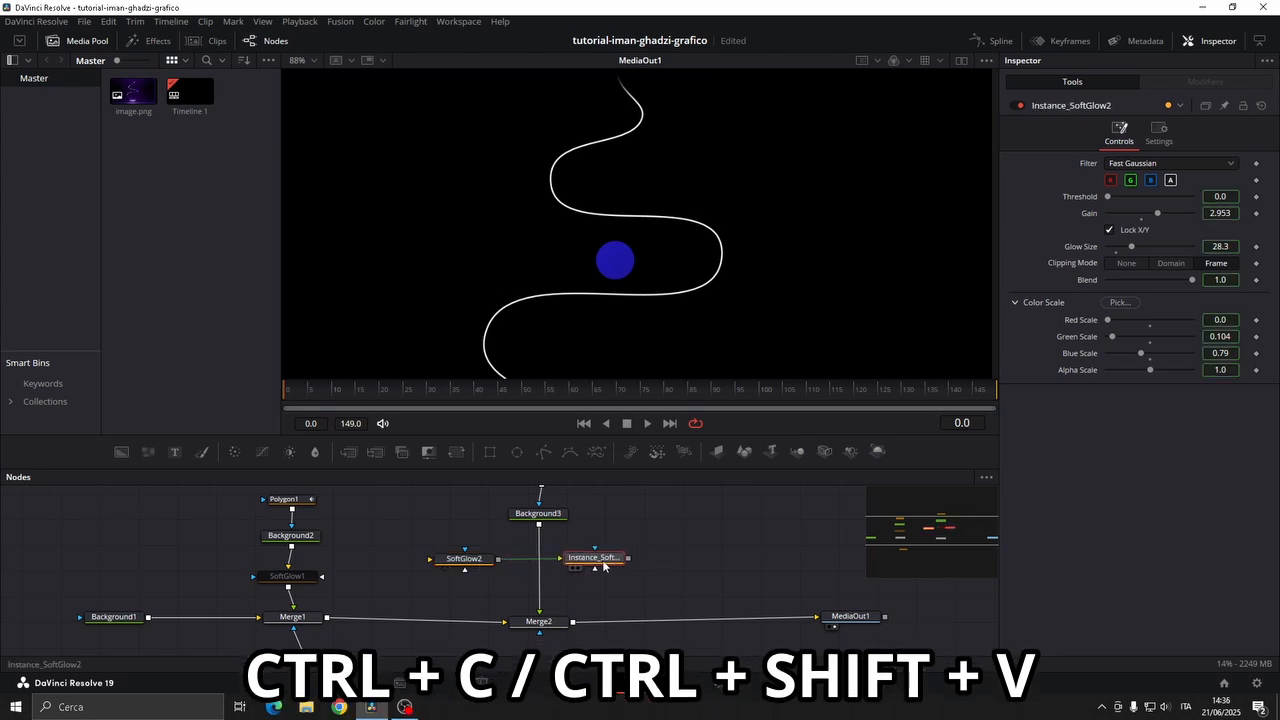
- Feed Background3 into both Soft Glow nodes and combine them with a new Merge node connected to Merge2
{"action": "left_click", "coordinate": [538, 547]}
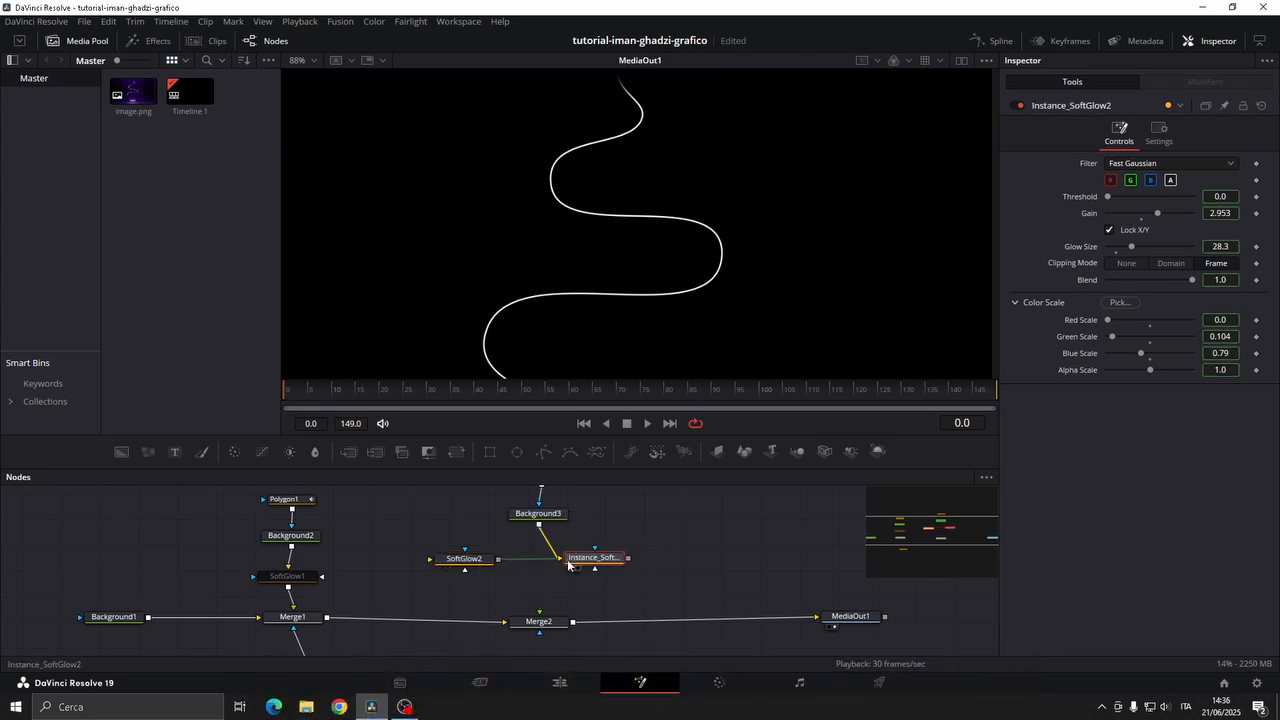
{"action": "left_click_drag", "start_coordinate": [538, 525], "coordinate": [460, 560]}
{"action": "left_click", "coordinate": [349, 453]}
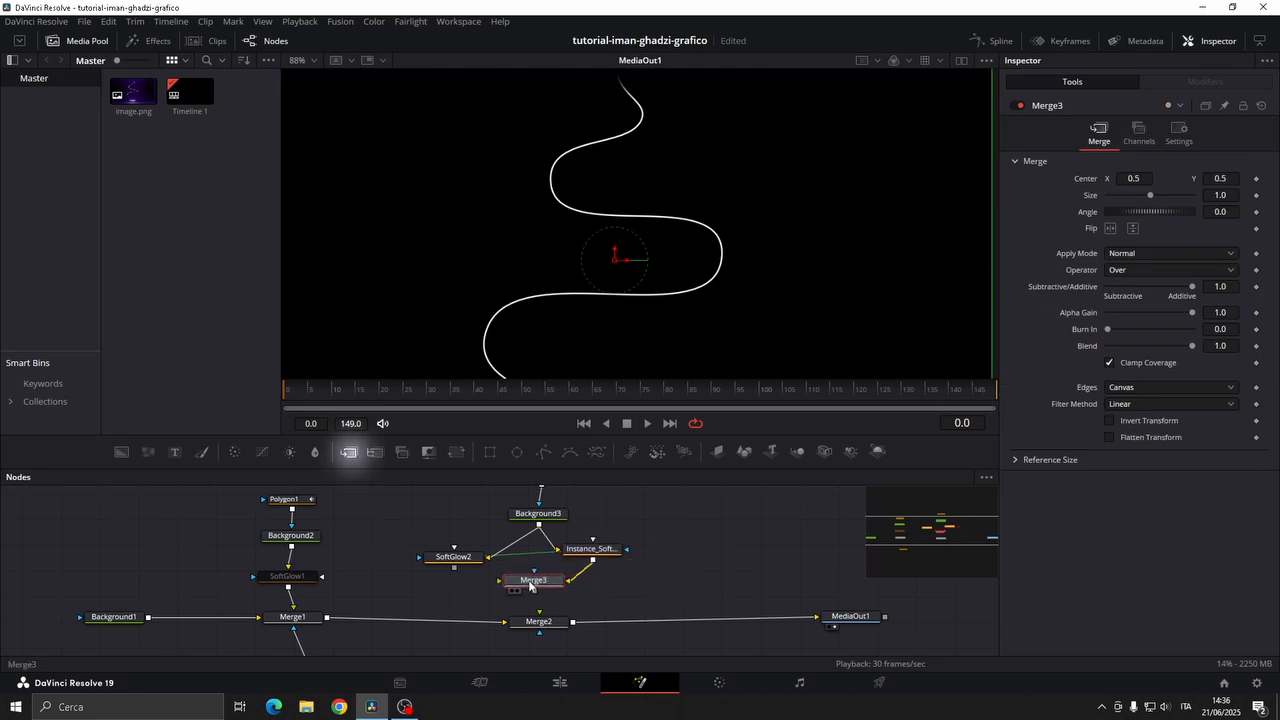
{"action": "left_click_drag", "start_coordinate": [530, 587], "coordinate": [539, 611]}
{"action": "left_click", "coordinate": [453, 557]}
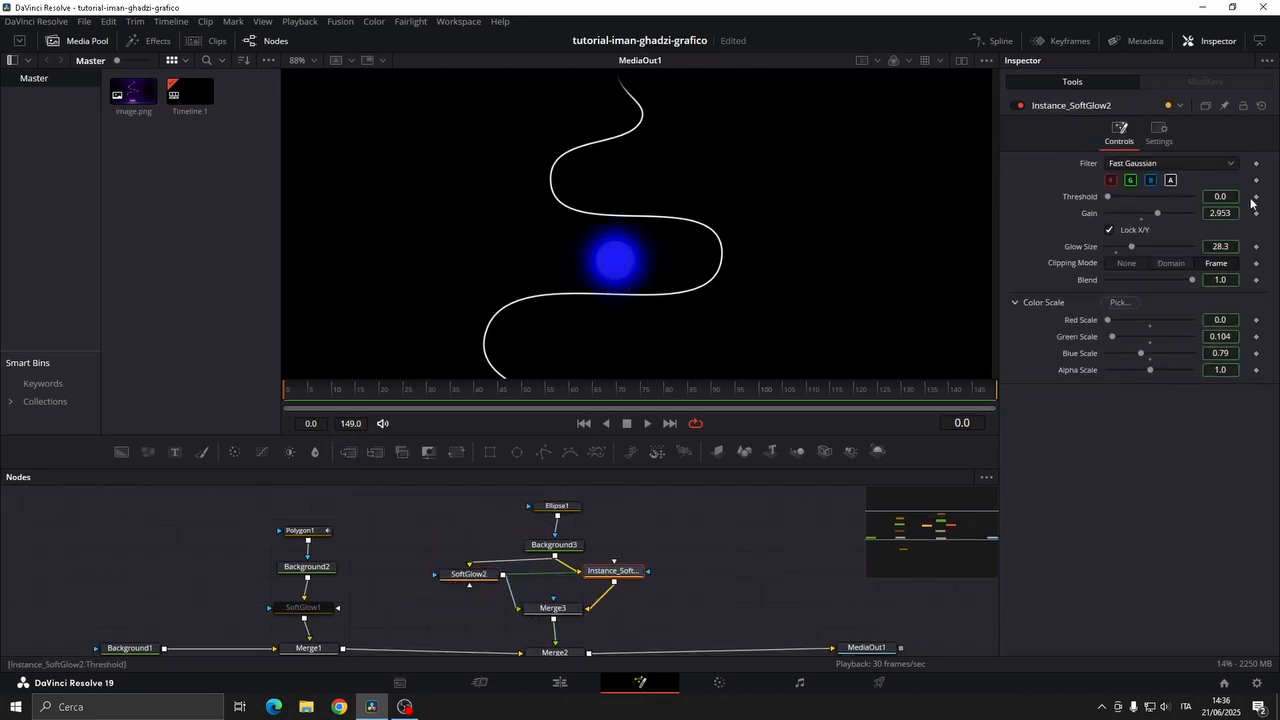
- Deinstance the gain, glow size and all colour scales of Instance_SoftGlow2, with each colour scale at 1.0
{"action": "right_click", "coordinate": [1255, 321]}
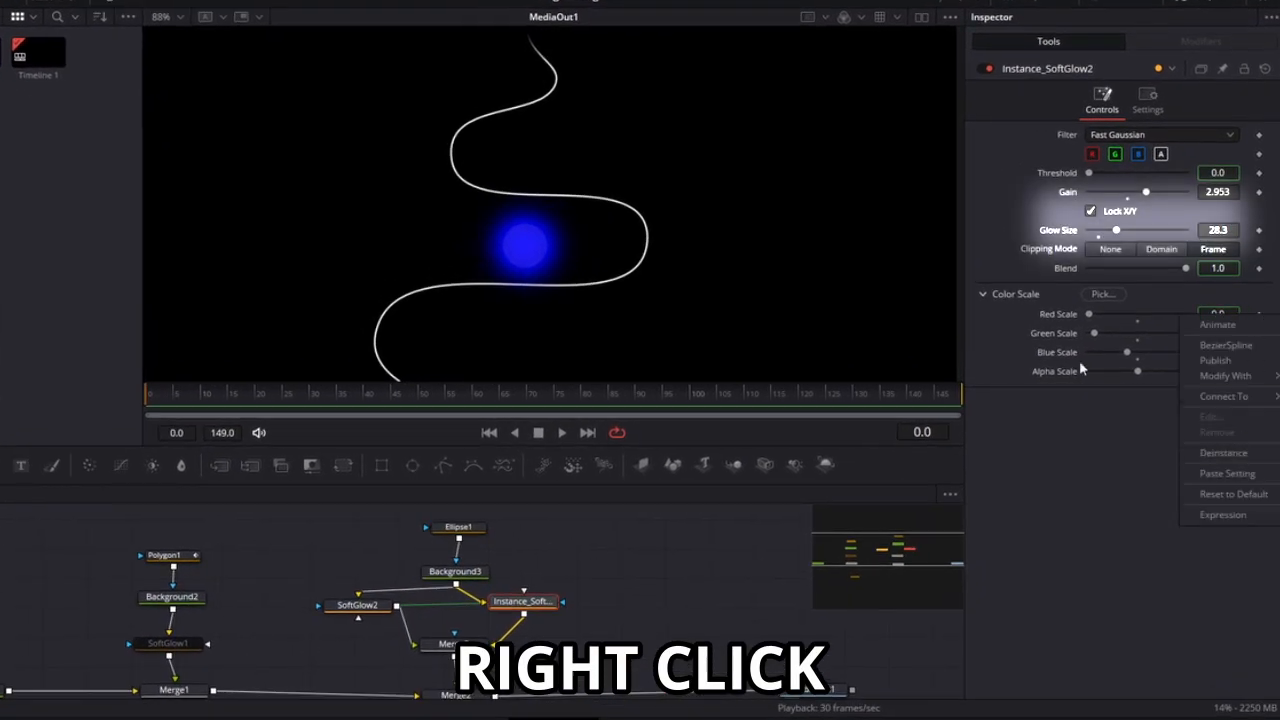
{"action": "right_click", "coordinate": [1154, 292]}
{"action": "left_click", "coordinate": [1142, 430]}
{"action": "right_click", "coordinate": [1256, 316]}
{"action": "left_click", "coordinate": [1229, 453]}
{"action": "right_click", "coordinate": [1256, 335]}
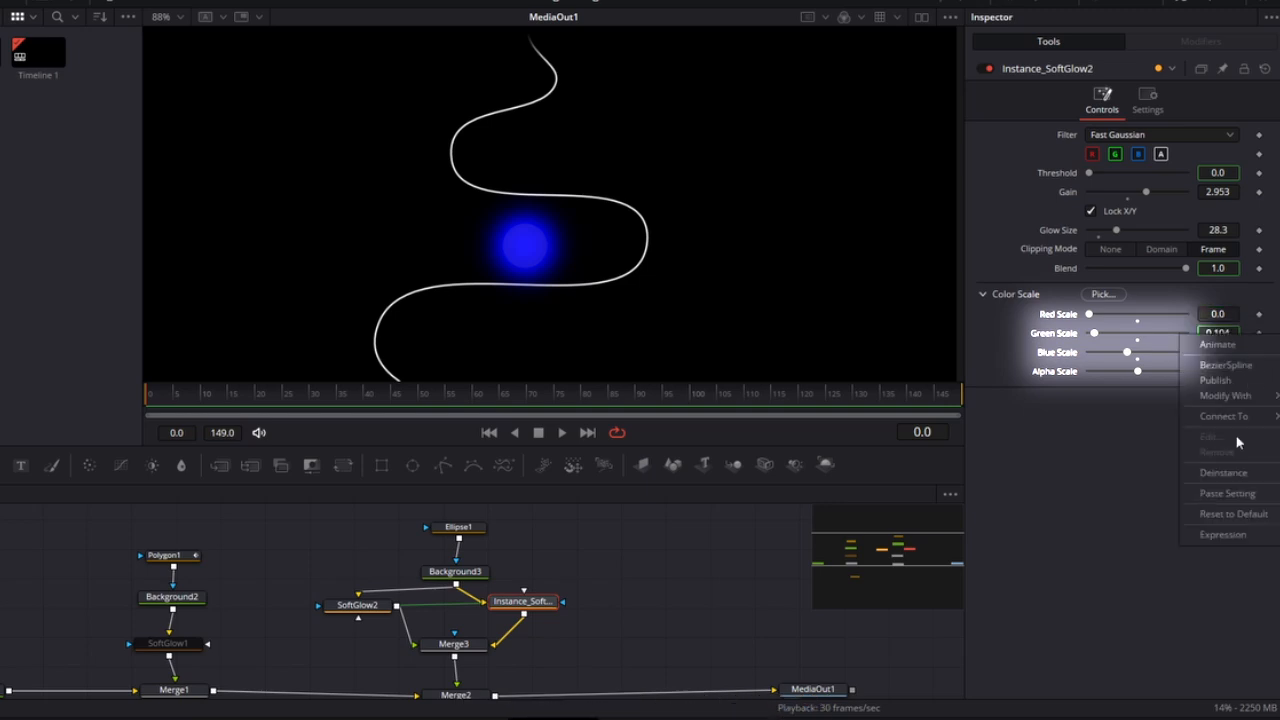
{"action": "left_click", "coordinate": [1228, 472]}
{"action": "right_click", "coordinate": [1222, 353]}
{"action": "left_click", "coordinate": [1230, 491]}
{"action": "right_click", "coordinate": [1224, 372]}
{"action": "left_click", "coordinate": [1235, 514]}
- Set Instance_SoftGlow2's gain to 1.575 and its glow size to 4.7
{"action": "double_click", "coordinate": [1217, 192]}
{"action": "type", "text": "1.57"}
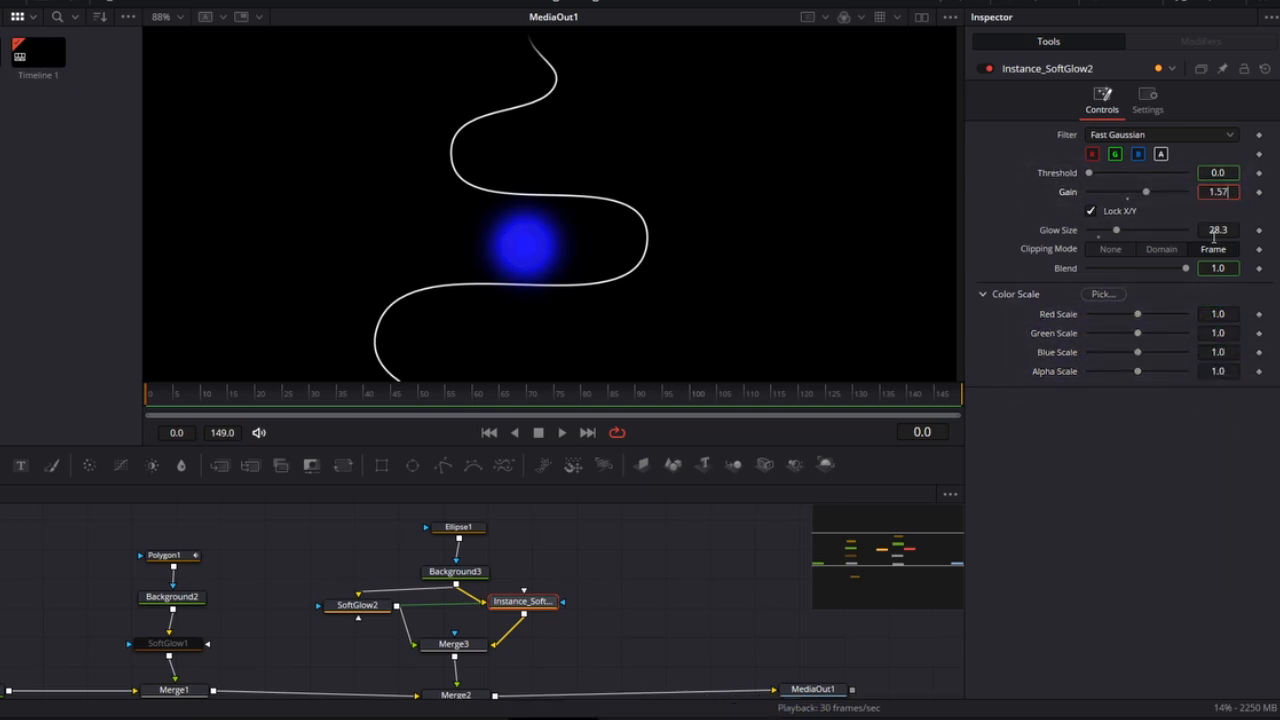
{"action": "type", "text": "5"}
{"action": "double_click", "coordinate": [1215, 231]}
{"action": "type", "text": "4.7"}
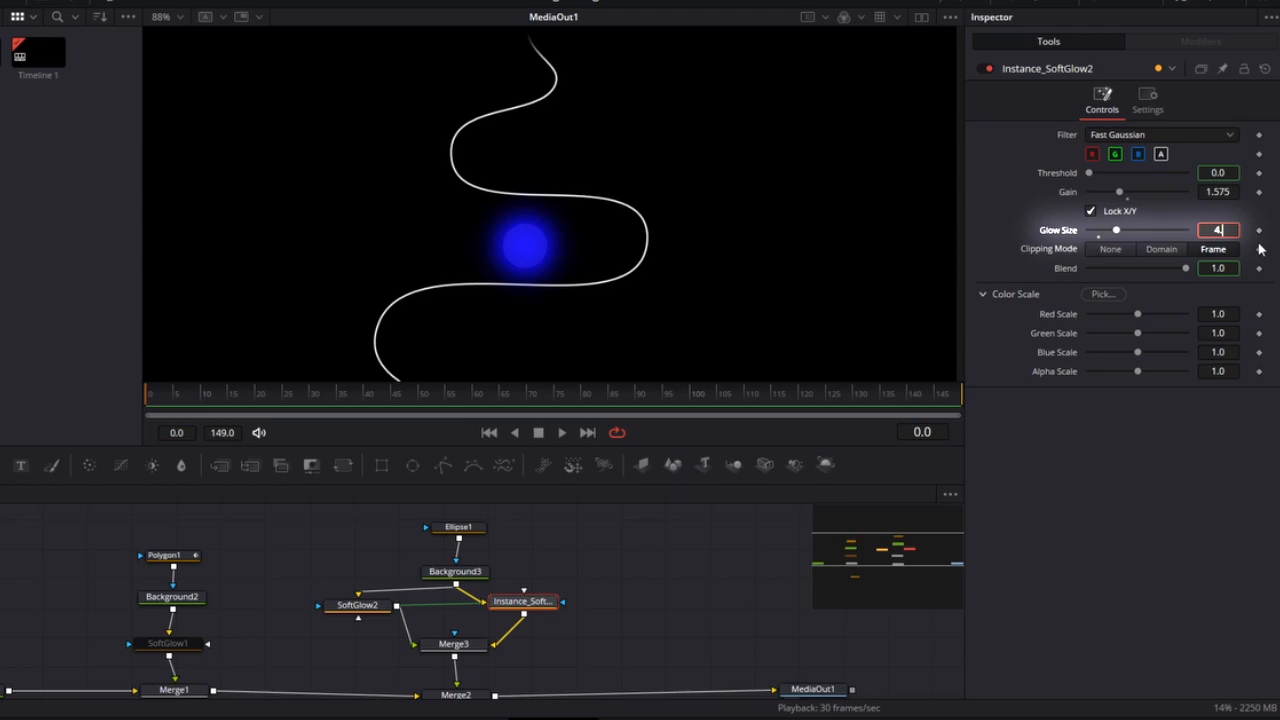
- Apply a Path modifier to Merge2's center and open the modifier's settings
{"action": "left_click", "coordinate": [463, 700]}
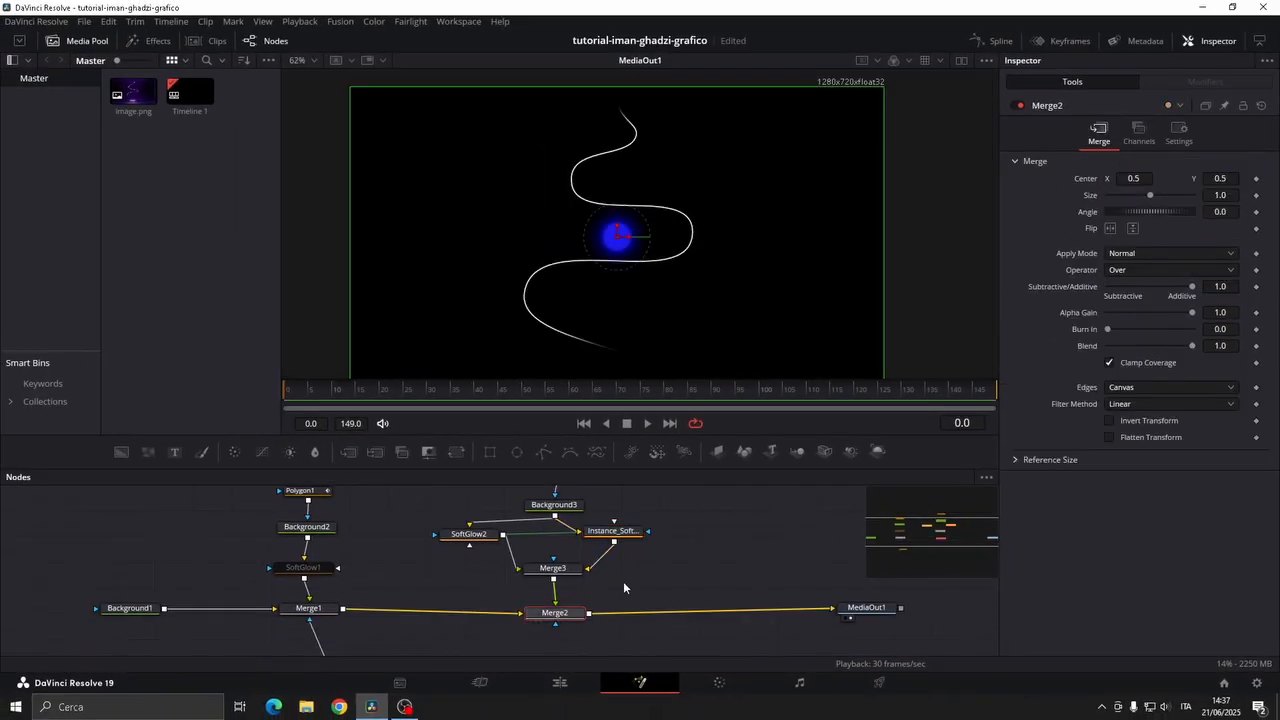
{"action": "right_click", "coordinate": [1087, 180]}
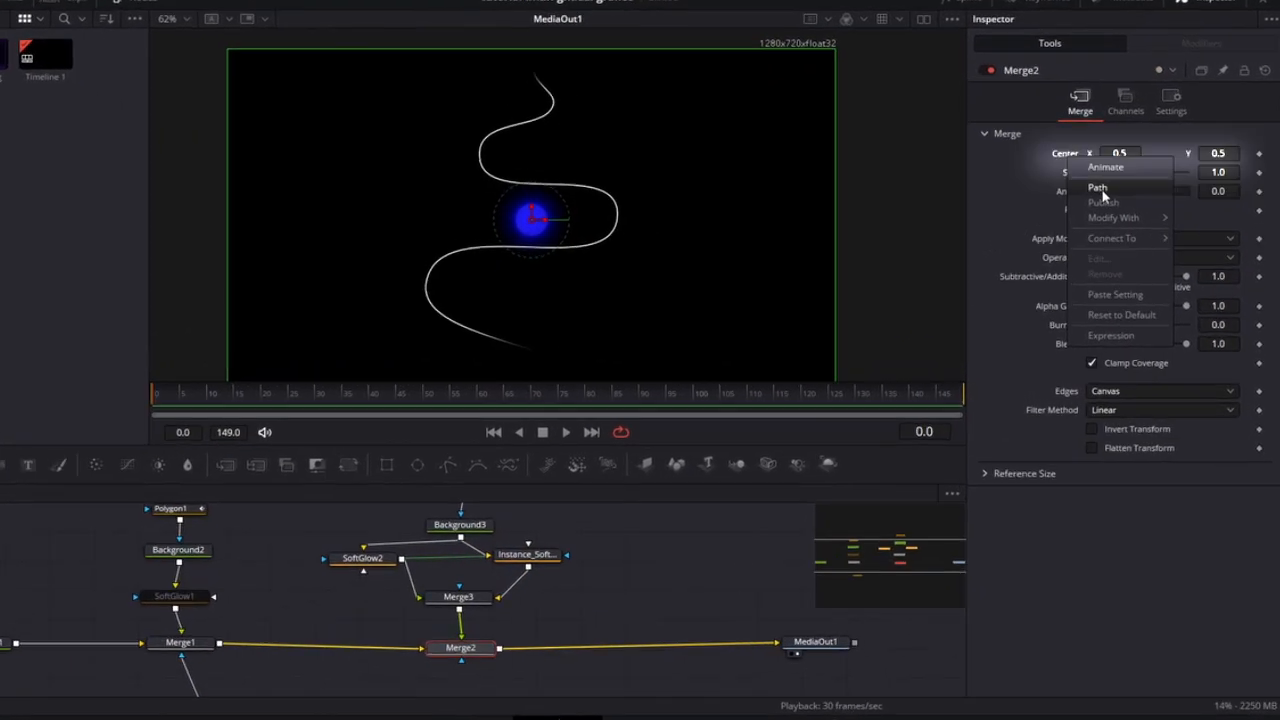
{"action": "left_click", "coordinate": [1100, 188]}
{"action": "left_click", "coordinate": [1198, 46]}
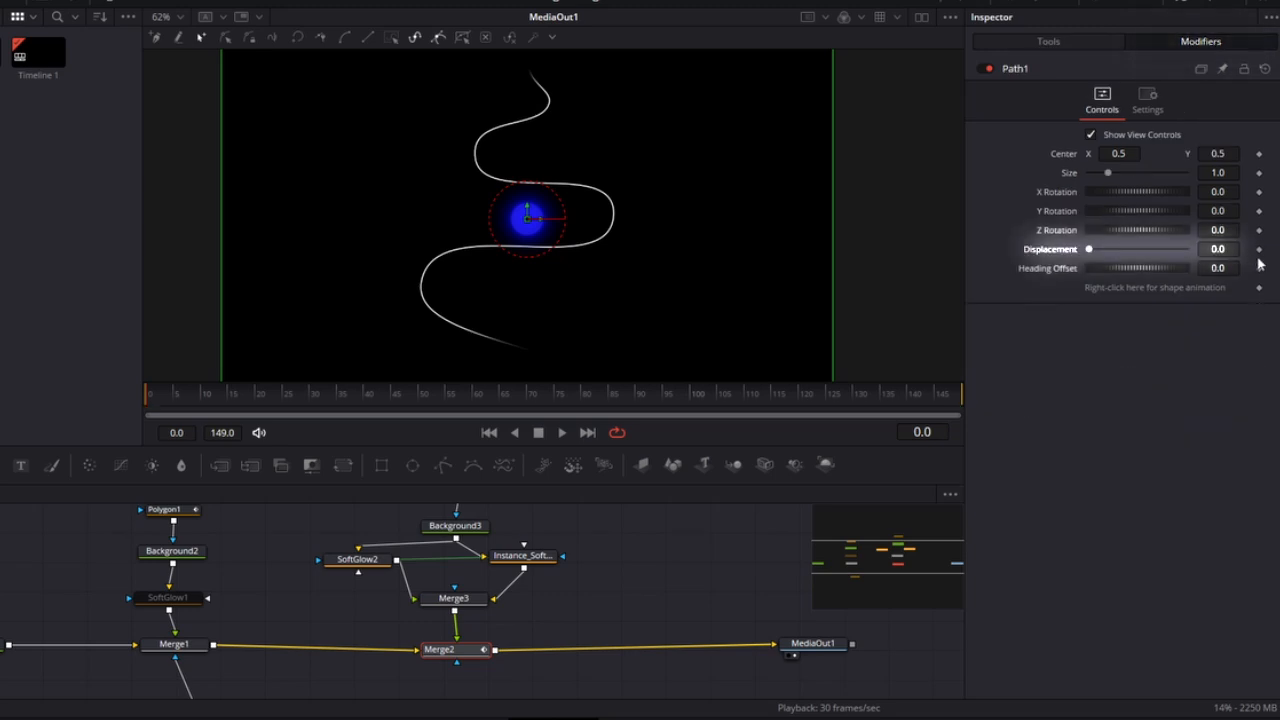
- Connect the Path1 modifier's shape to Polygon1's polyline value and try its displacement at about 0.213
{"action": "right_click", "coordinate": [1264, 293]}
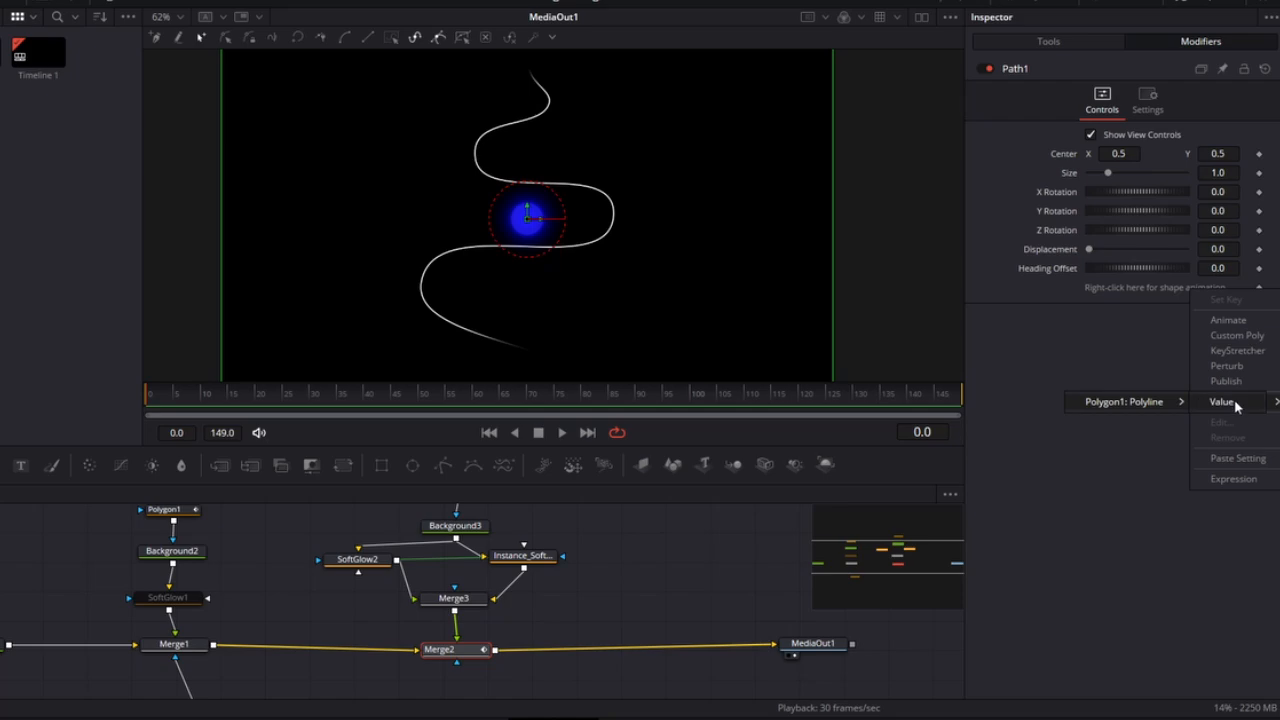
{"action": "left_click", "coordinate": [1222, 401]}
{"action": "mouse_move", "coordinate": [1098, 255]}
{"action": "left_mouse_down"}
{"action": "mouse_move", "coordinate": [1183, 250]}
{"action": "mouse_move", "coordinate": [1106, 250]}
{"action": "left_mouse_up"}
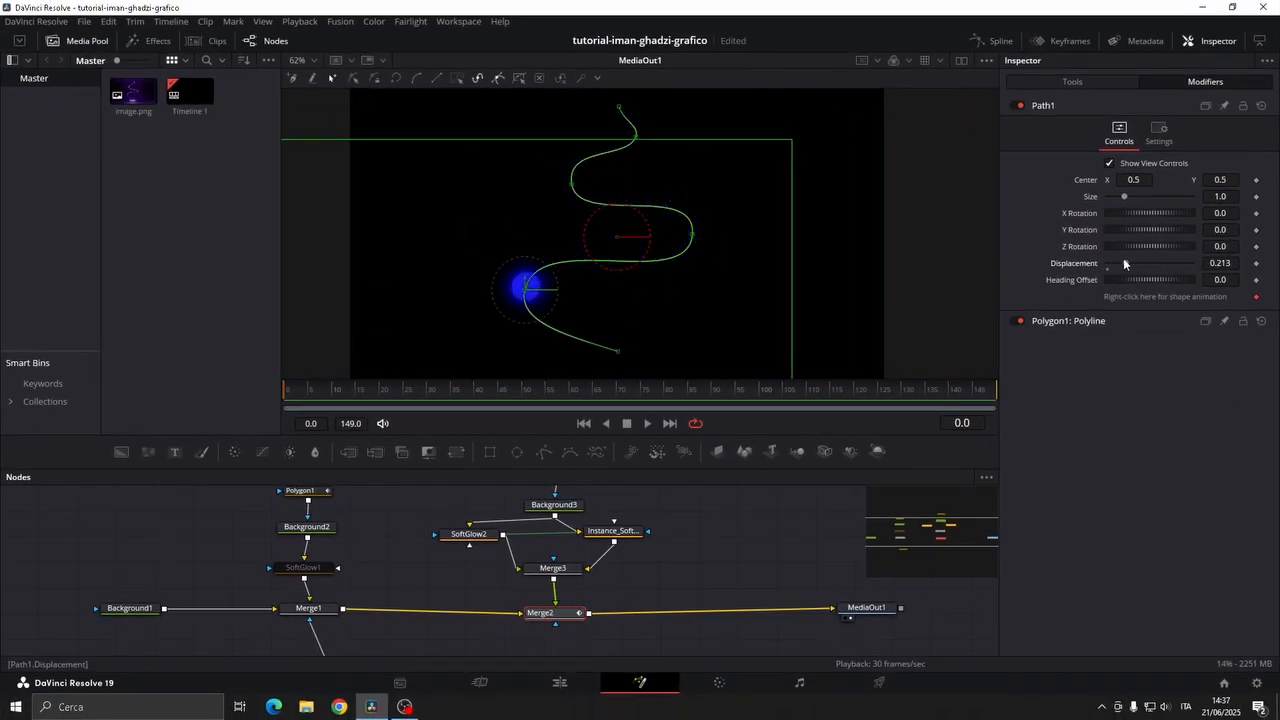
- Duplicate the blue ball's node group, from Ellipse1 down to Merge2, and insert the copy before MediaOut1
{"action": "left_click_drag", "start_coordinate": [516, 516], "coordinate": [375, 657]}
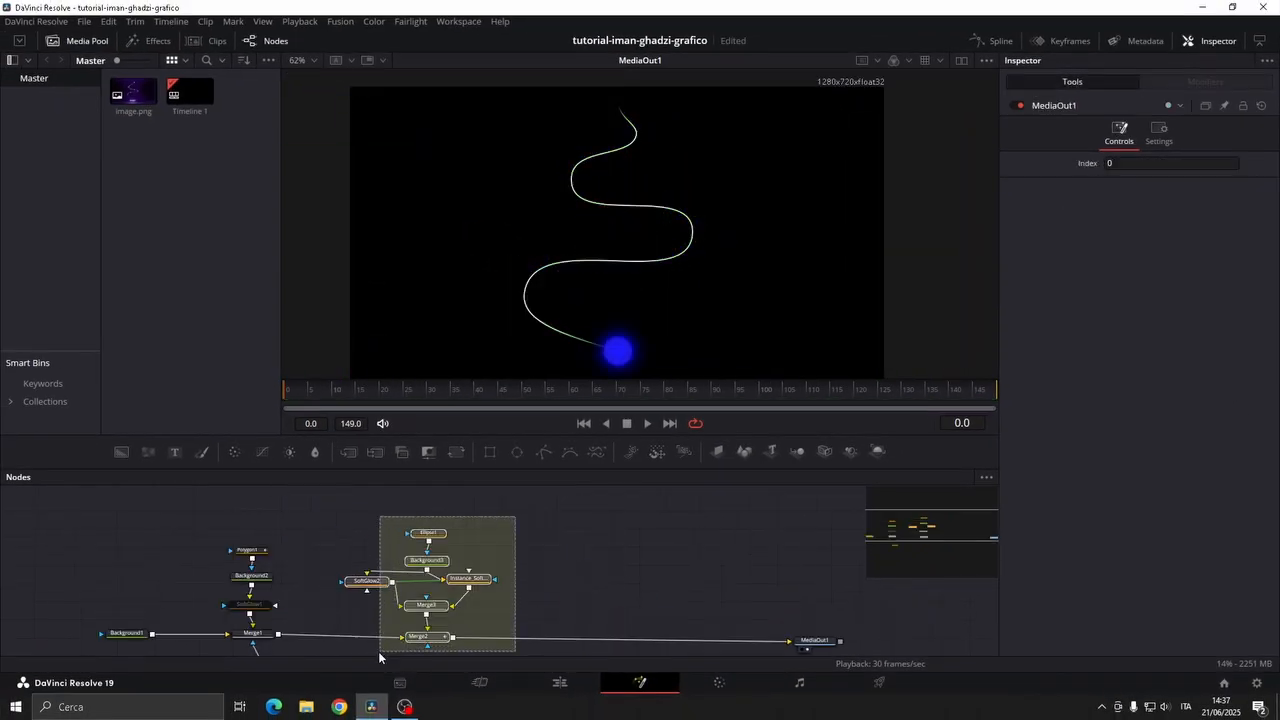
{"action": "key", "text": "ctrl+c"}
{"action": "left_click", "coordinate": [571, 589]}
{"action": "key", "text": "ctrl+v"}
- Set the height of the duplicated ellipse, Ellipse1_1, to 0.02
{"action": "left_click", "coordinate": [616, 536]}
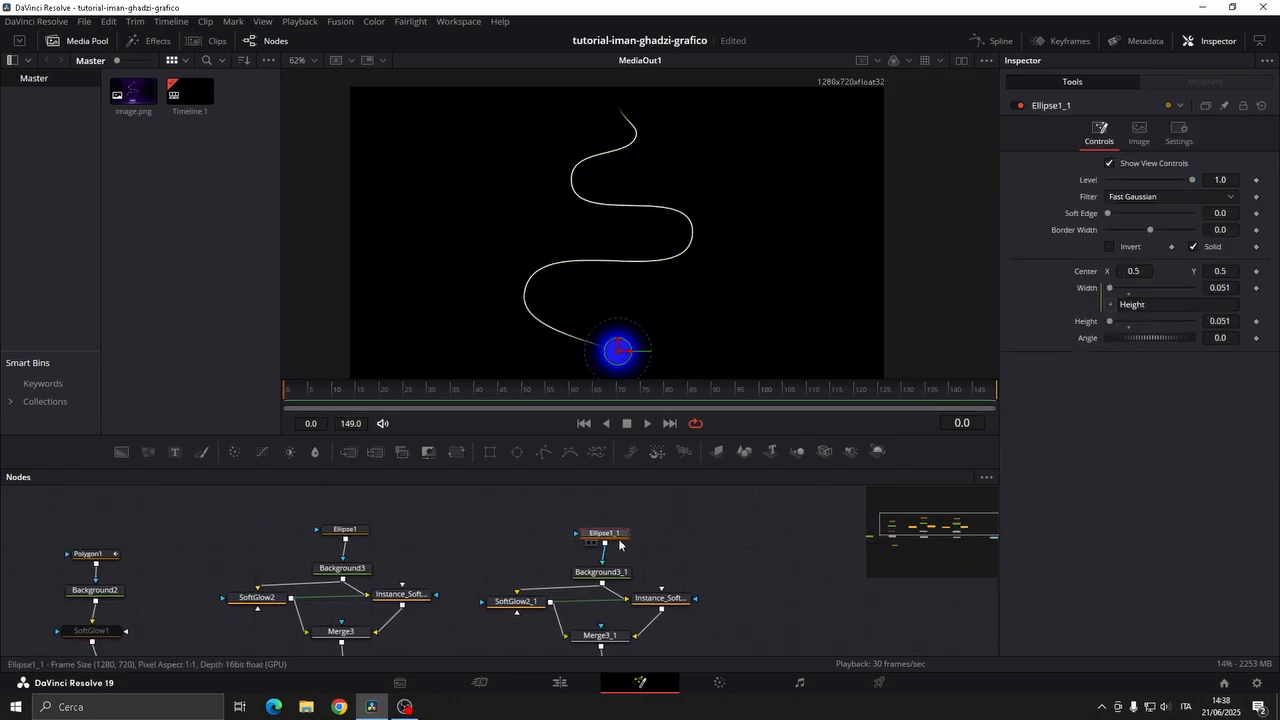
{"action": "double_click", "coordinate": [1220, 321]}
{"action": "type", "text": "0.0"}
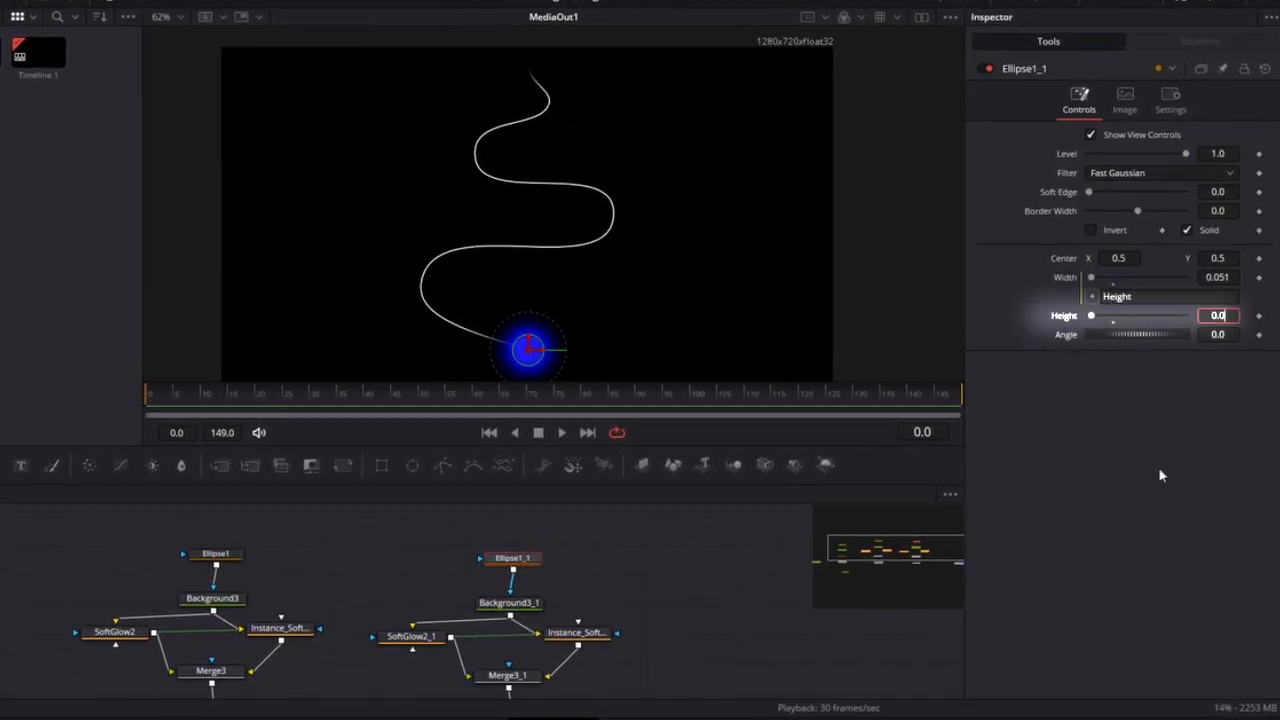
{"action": "type", "text": "2"}
{"action": "key", "text": "Return"}
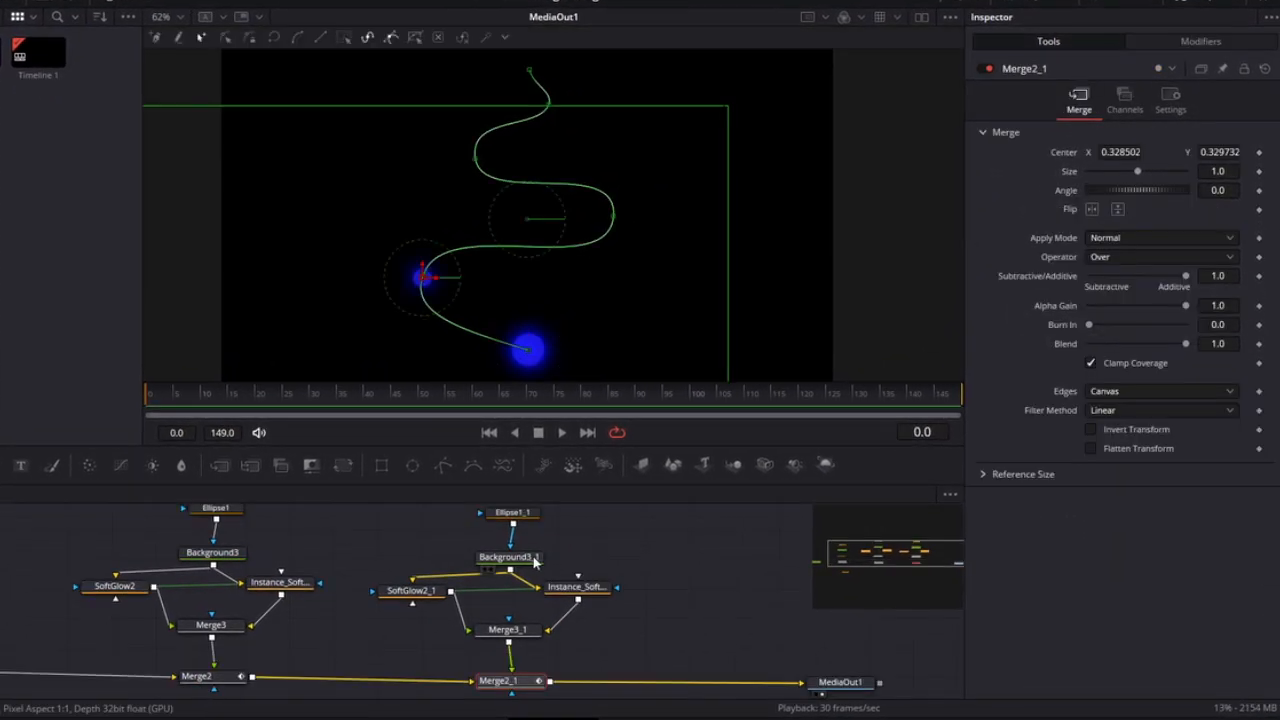
- Set the starting colour of Background3_1's gradient to #121212
{"action": "left_click", "coordinate": [533, 559]}
{"action": "left_click", "coordinate": [1138, 330]}
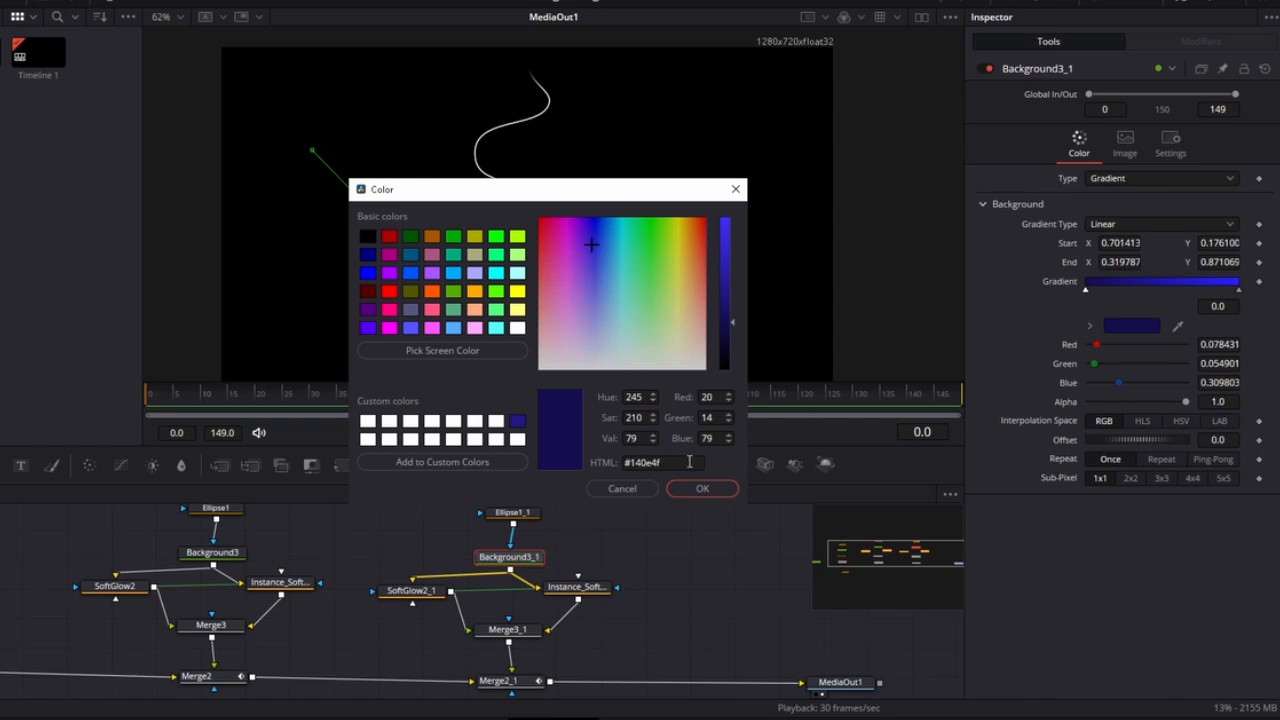
{"action": "type", "text": "#121212"}
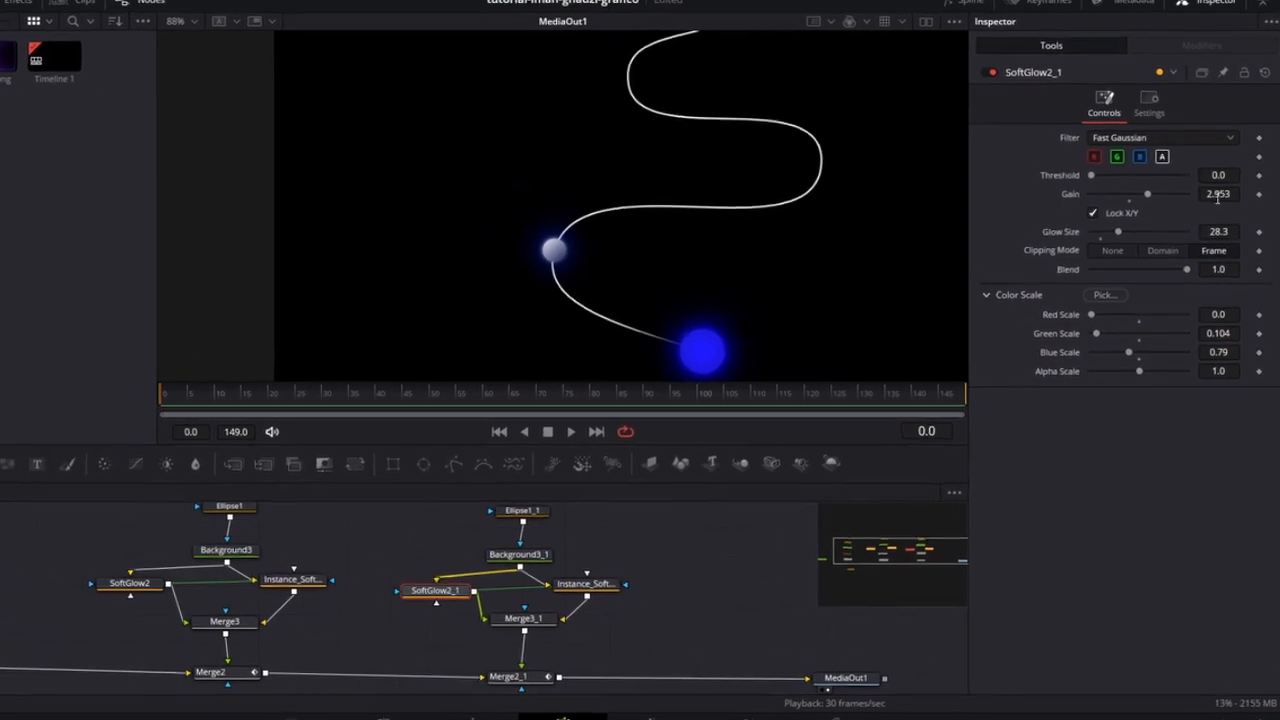
- Set SoftGlow2_1's gain to 7.72 and its glow size to 22.8
{"action": "type", "text": "7.7"}
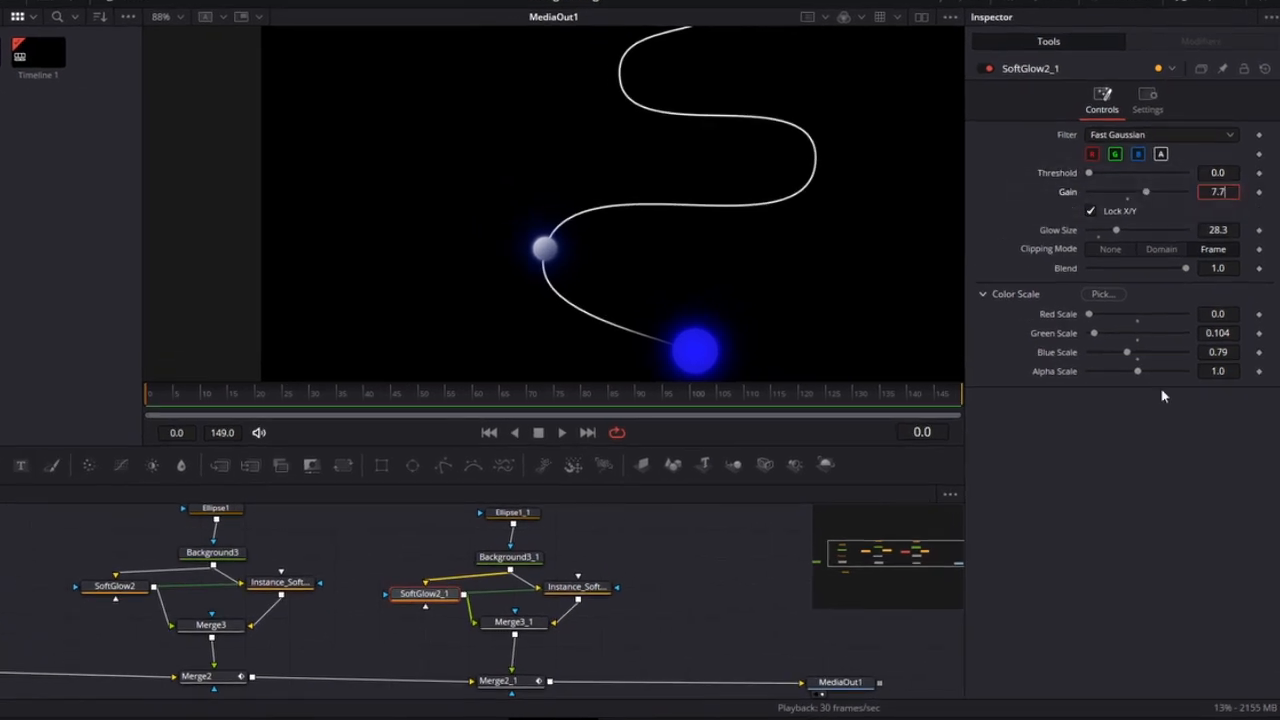
{"action": "type", "text": "2"}
{"action": "key", "text": "Tab"}
{"action": "type", "text": "22.8"}
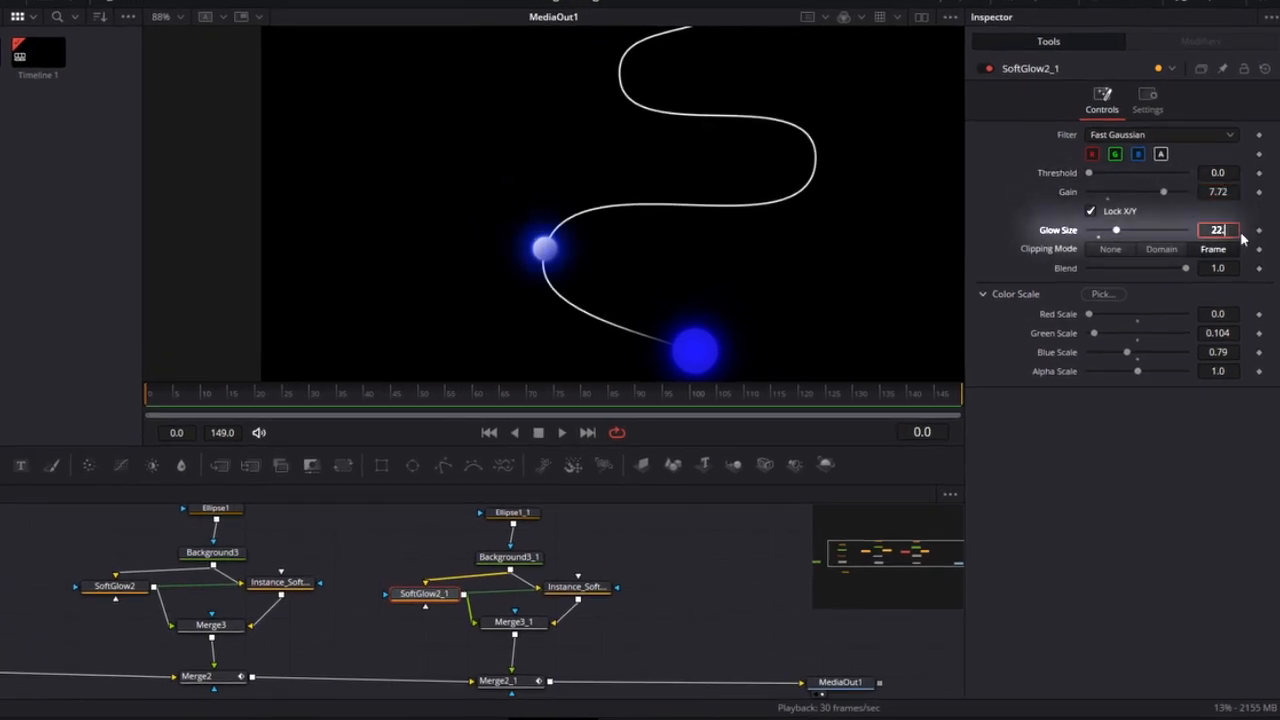
{"action": "key", "text": "Tab"}
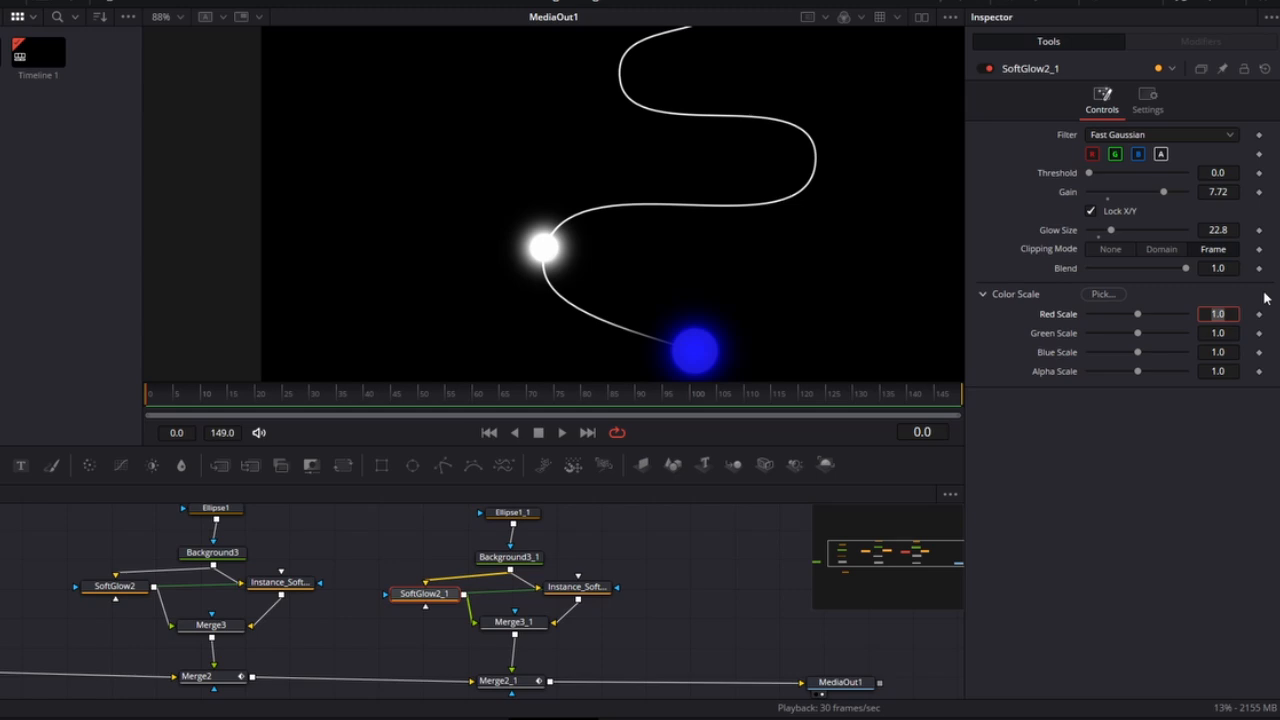
- Set SoftGlow2_1's red scale to 0.13 and green scale to 0.09, and reduce its blue scale below 1
{"action": "type", "text": "0."}
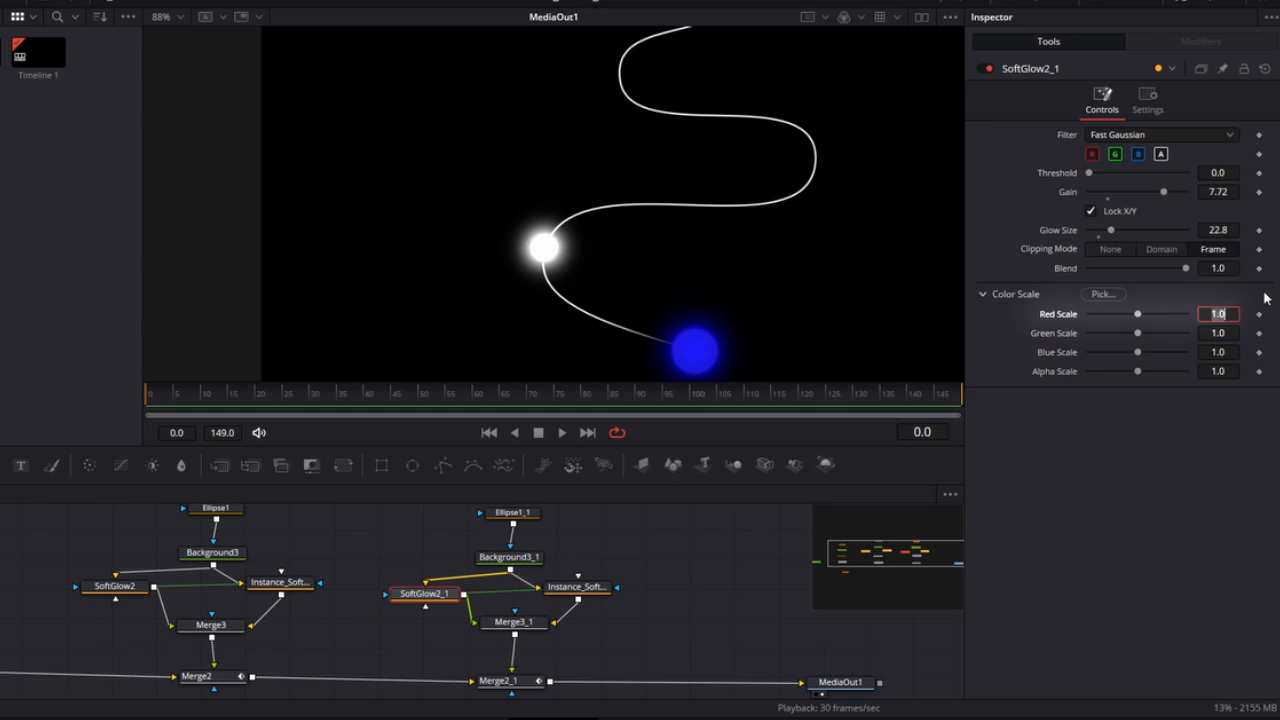
{"action": "type", "text": "13"}
{"action": "key", "text": "Tab"}
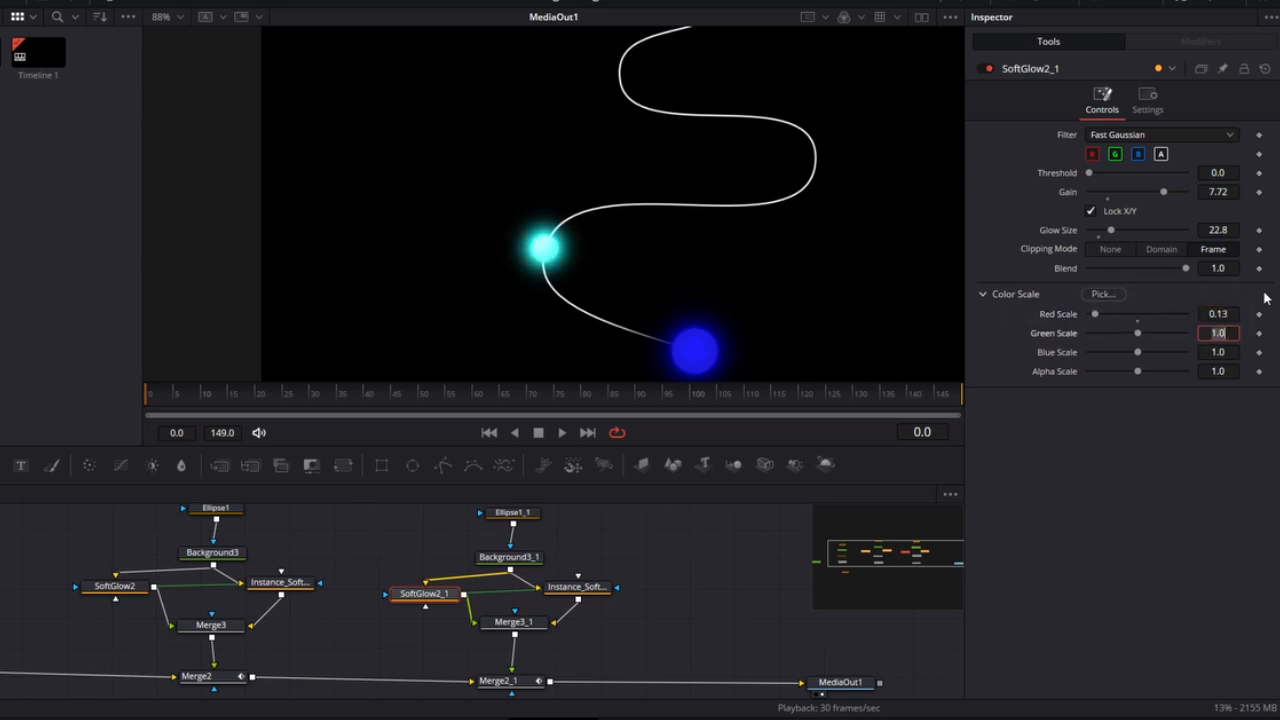
{"action": "type", "text": "0."}
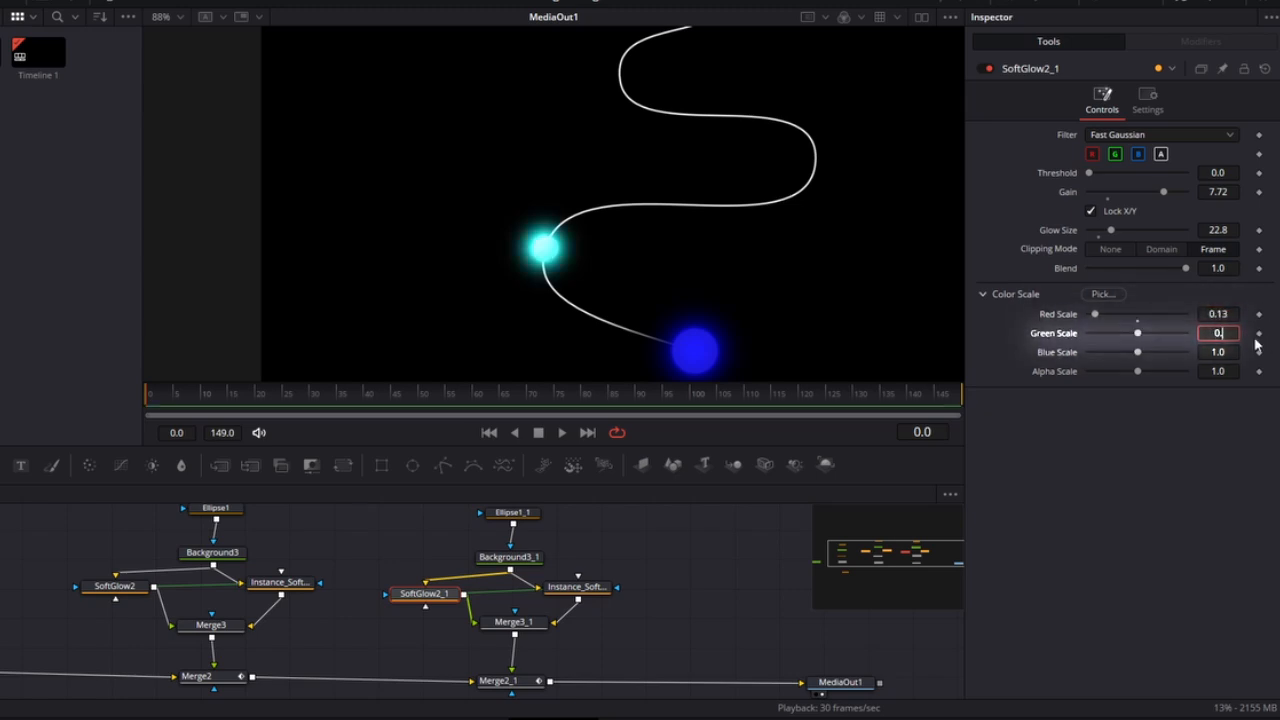
{"action": "type", "text": "09"}
{"action": "key", "text": "Tab"}
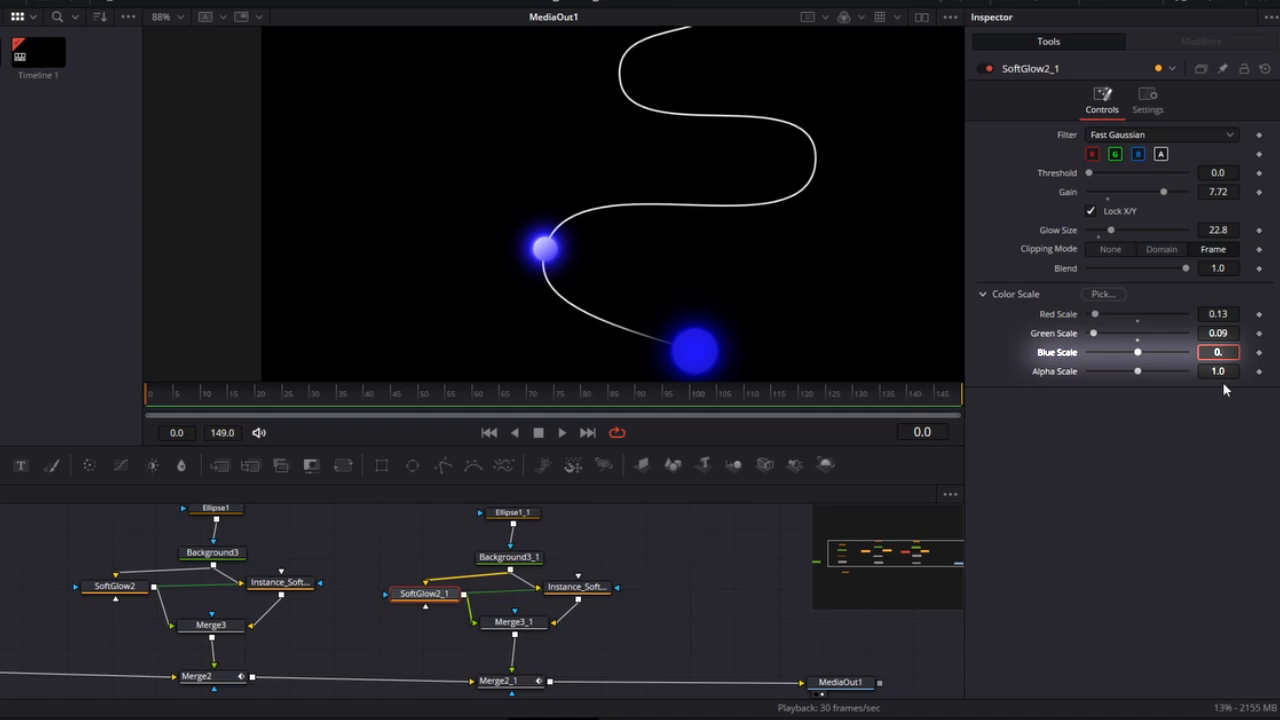
{"action": "type", "text": "0."}
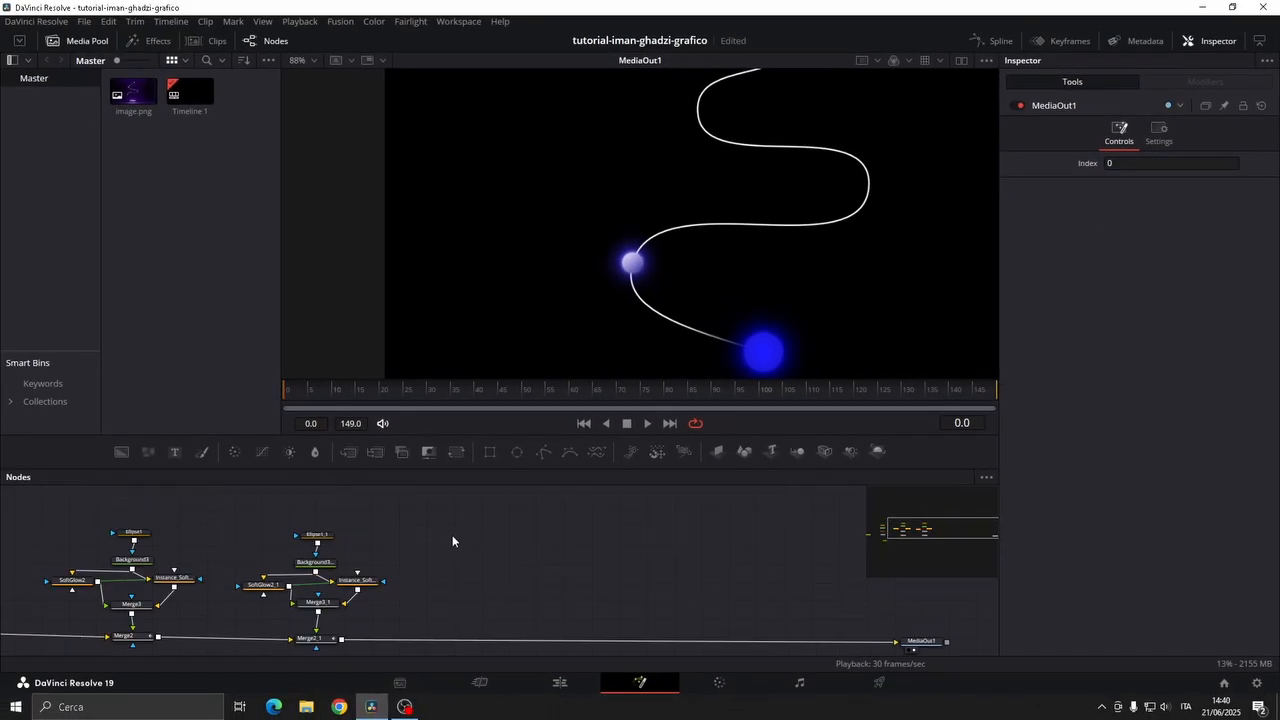
- Add three copies of the small ball's node group before MediaOut1 and spread them along the line through their path displacement
{"action": "left_click_drag", "start_coordinate": [452, 535], "coordinate": [454, 600]}
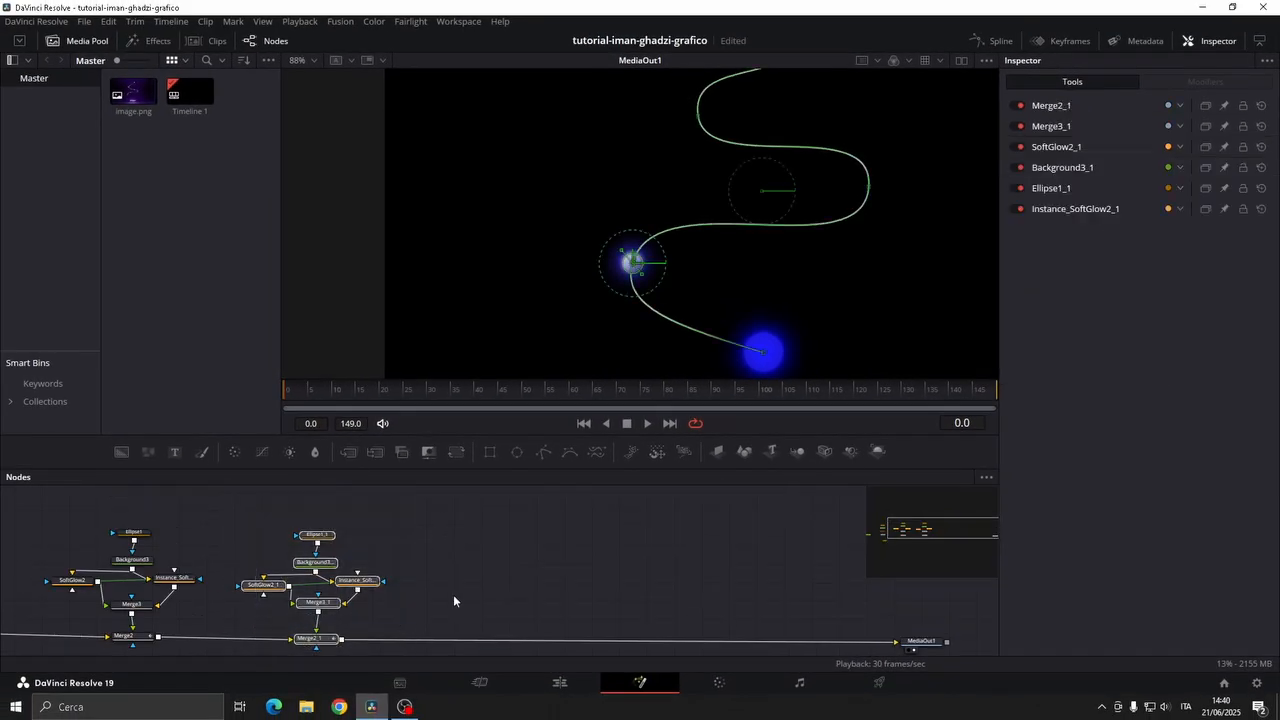
{"action": "key", "text": "ctrl+c"}
{"action": "key", "text": "ctrl+v"}
{"action": "left_click", "coordinate": [587, 575]}
{"action": "left_click", "coordinate": [695, 578]}
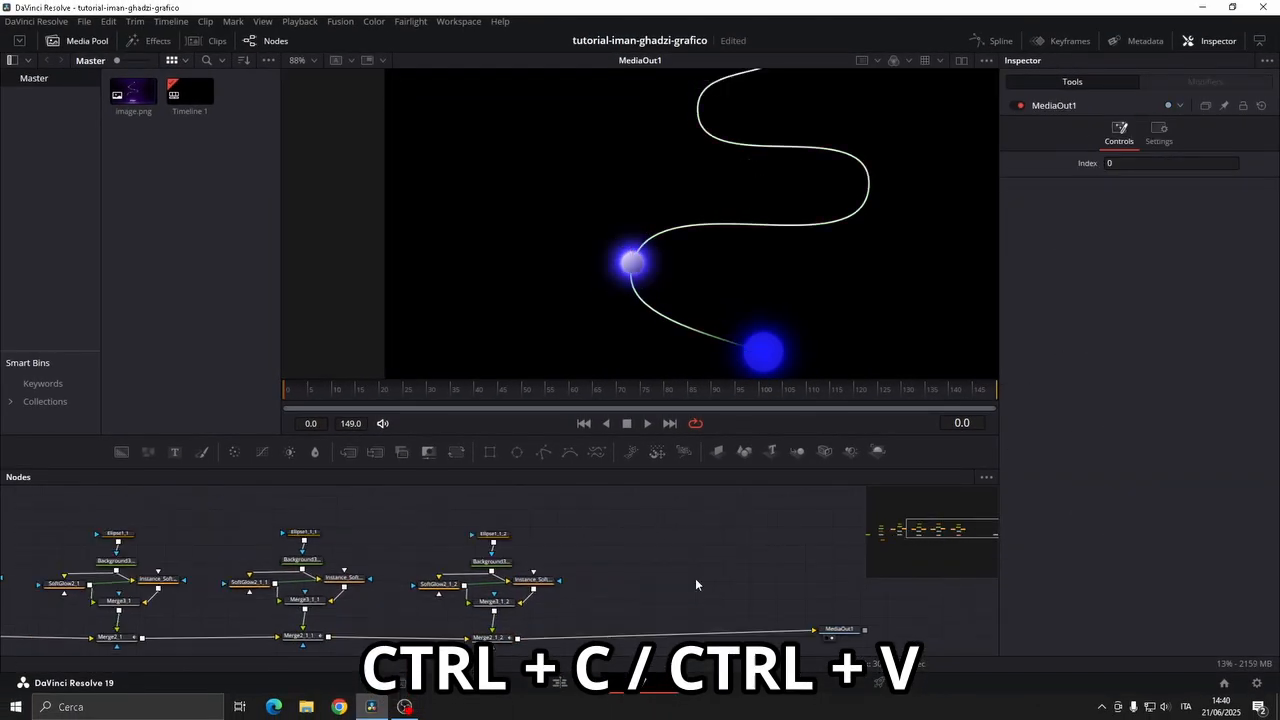
{"action": "key", "text": "ctrl+v"}
{"action": "left_click_drag", "start_coordinate": [692, 612], "coordinate": [689, 630]}
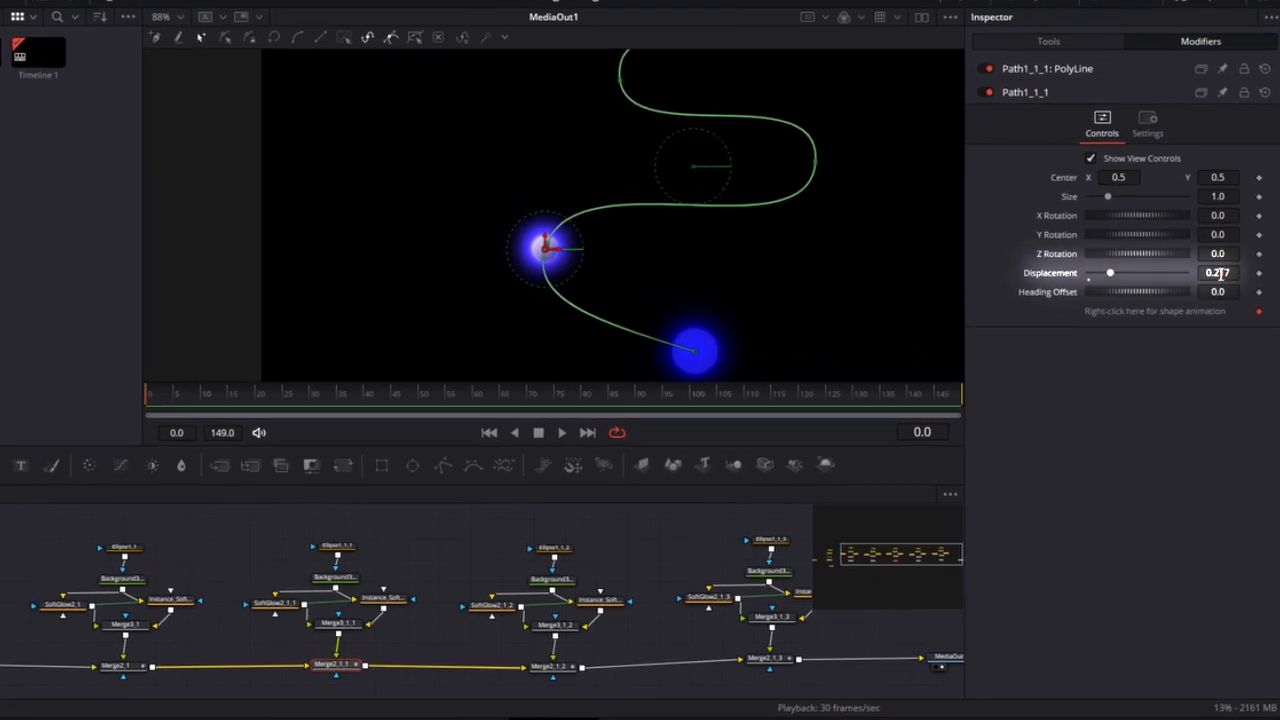
{"action": "left_click_drag", "start_coordinate": [1125, 284], "coordinate": [1165, 272]}
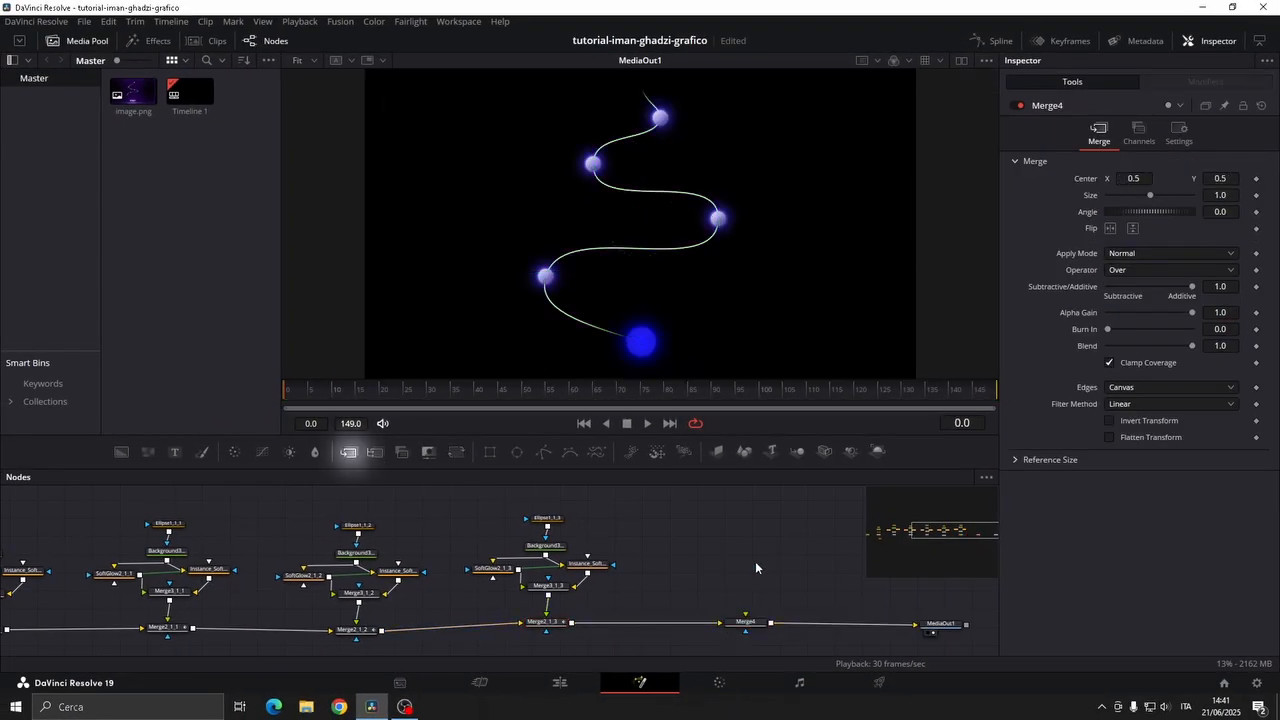
- Feed a new text node through a Soft Glow into Merge4 and mask the glow with a rectangle
{"action": "left_click_drag", "start_coordinate": [174, 452], "coordinate": [737, 543]}
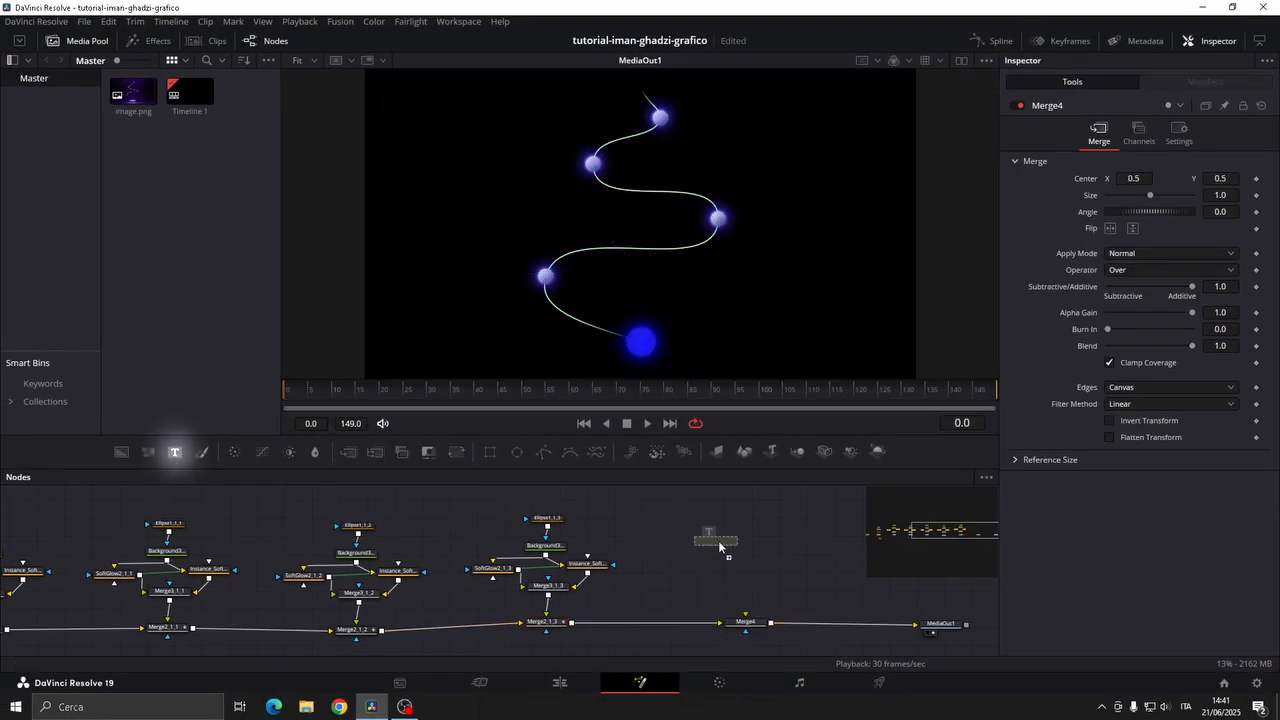
{"action": "key", "text": "shift+space"}
{"action": "type", "text": "soft"}
{"action": "left_click", "coordinate": [943, 559]}
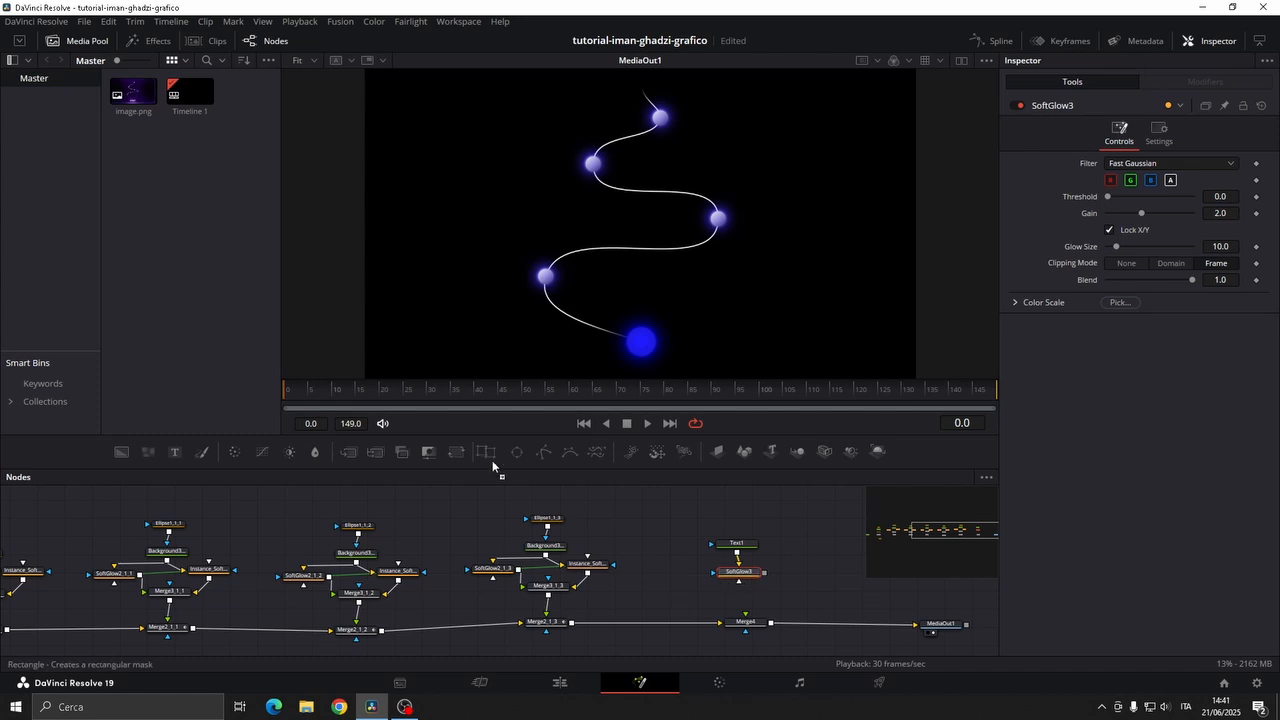
{"action": "left_click_drag", "start_coordinate": [792, 575], "coordinate": [806, 574]}
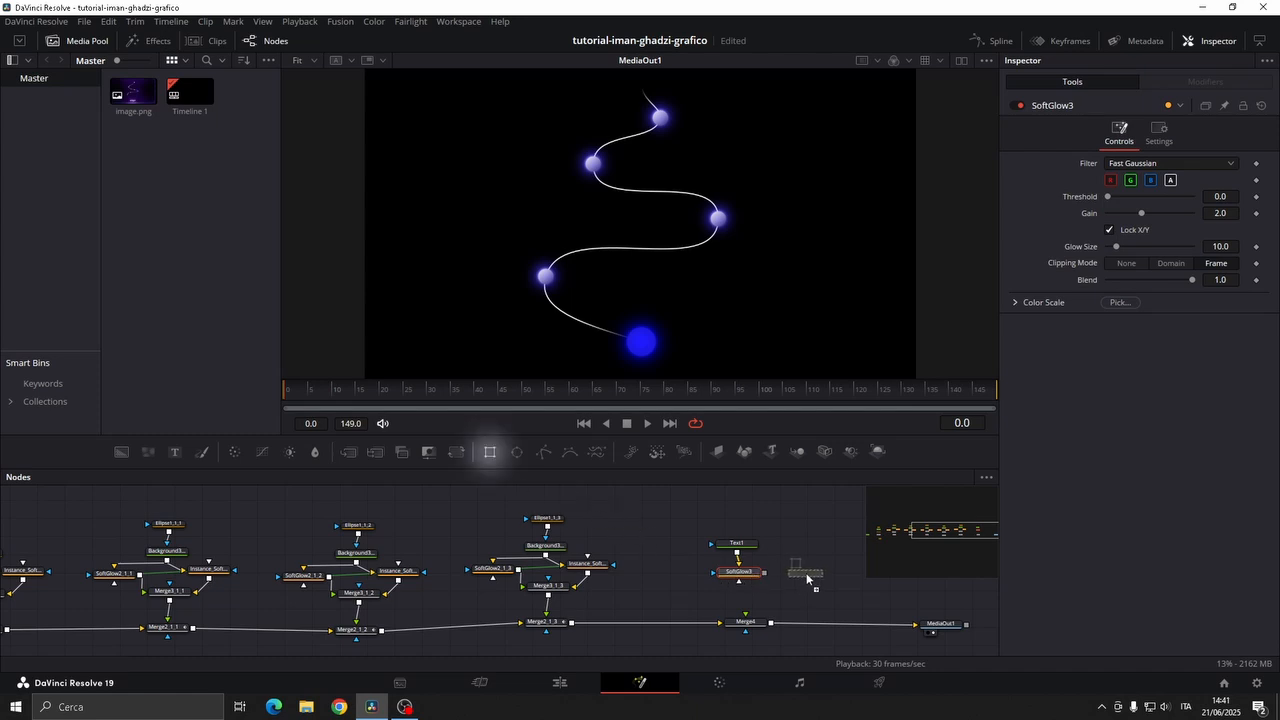
- Turn off SoftGlow3 and set Text1's content to "Editing" in Helvetica Regular
{"action": "left_click", "coordinate": [739, 575]}
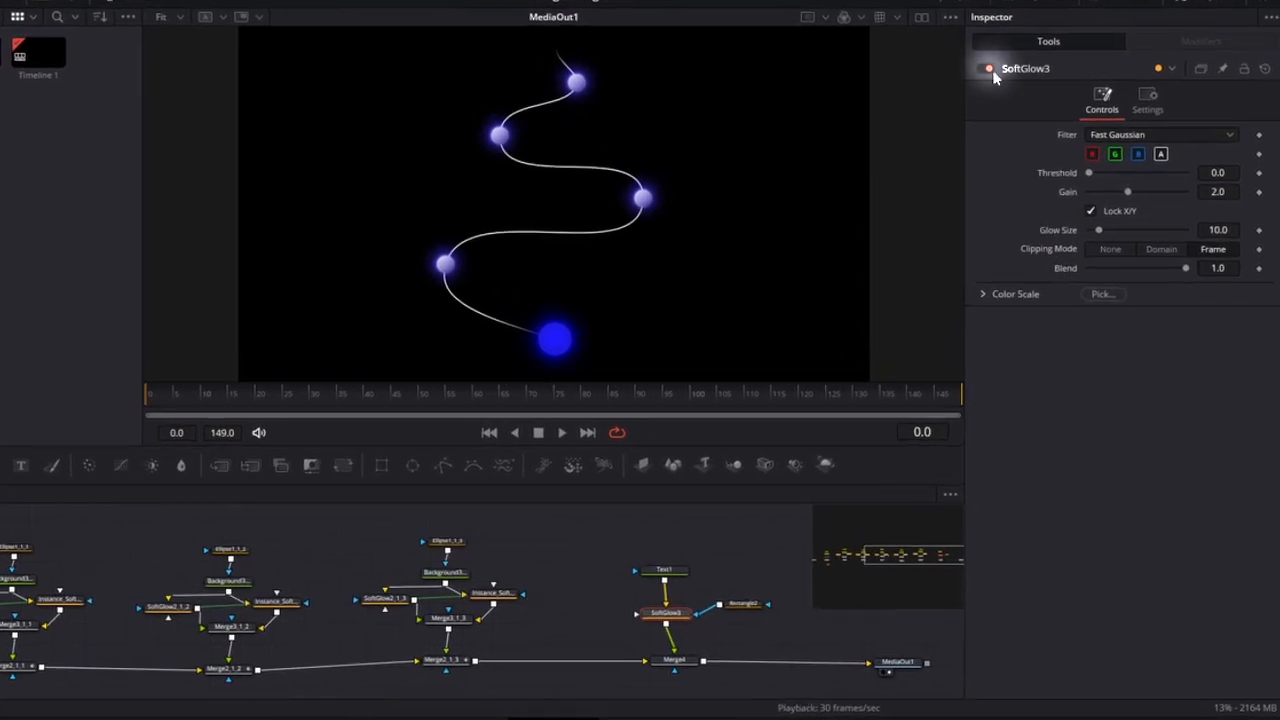
{"action": "left_click", "coordinate": [676, 572]}
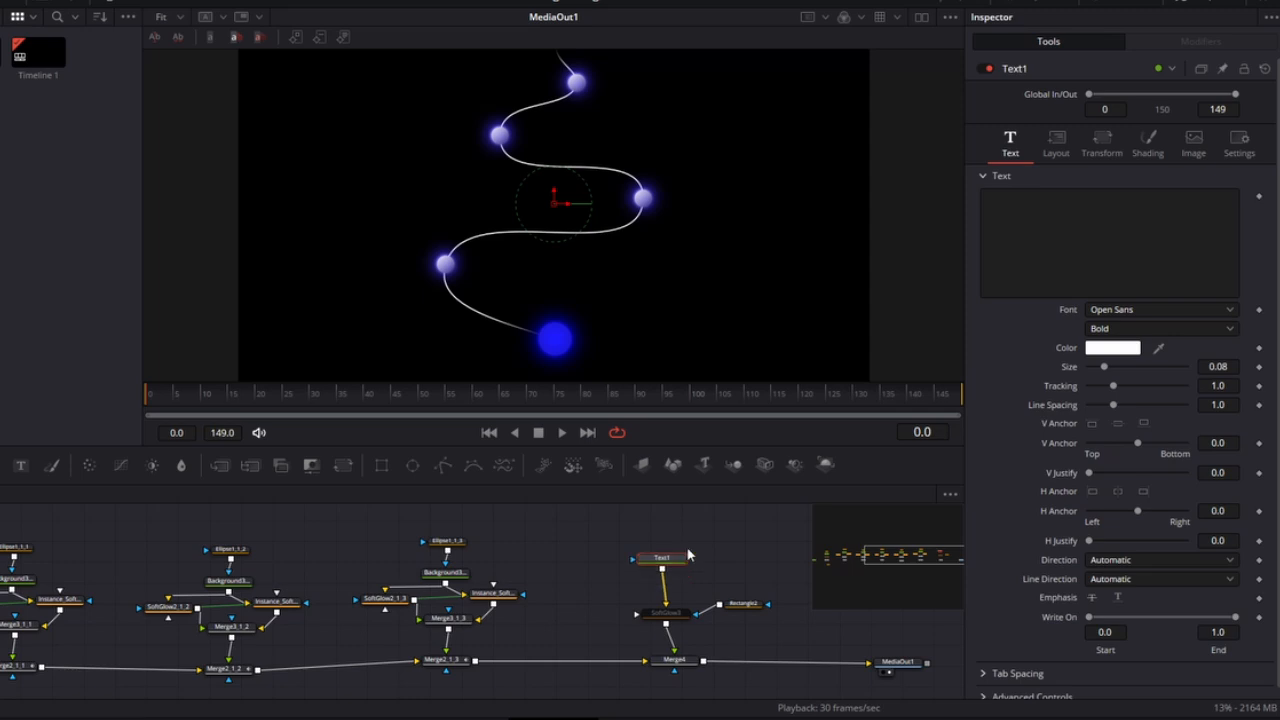
{"action": "type", "text": "E"}
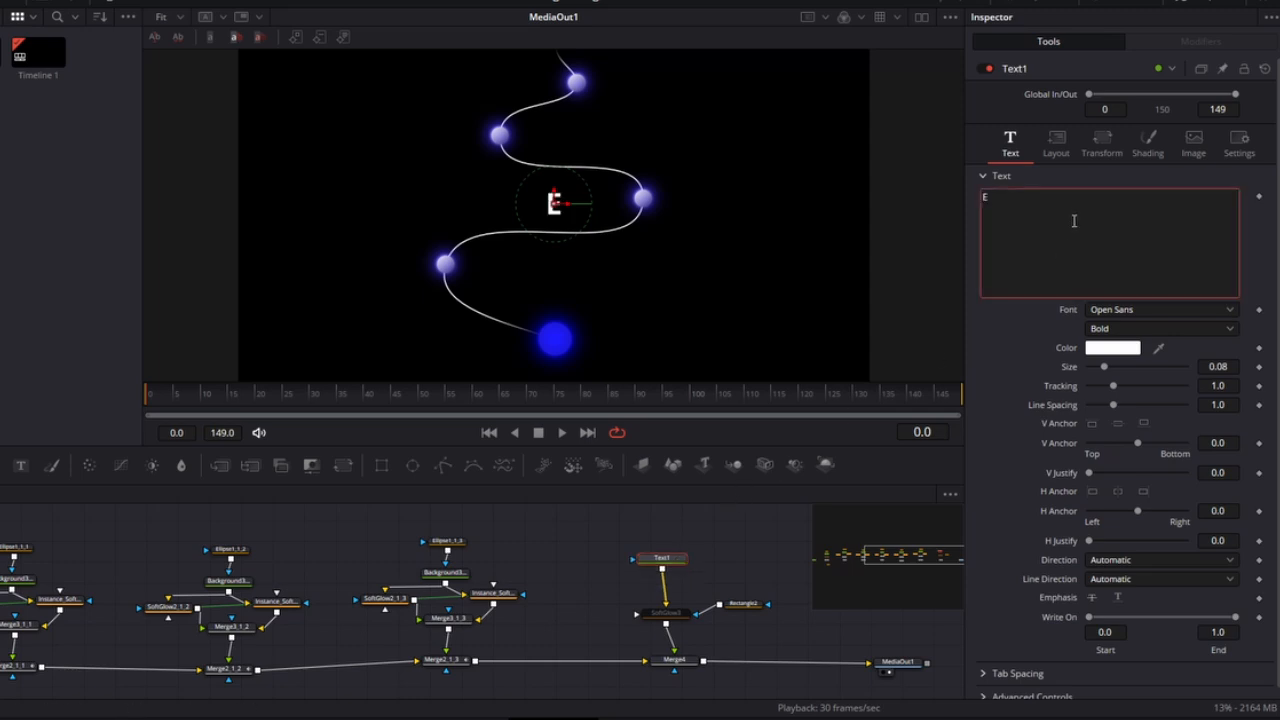
{"action": "type", "text": "diting"}
{"action": "left_click", "coordinate": [1155, 312]}
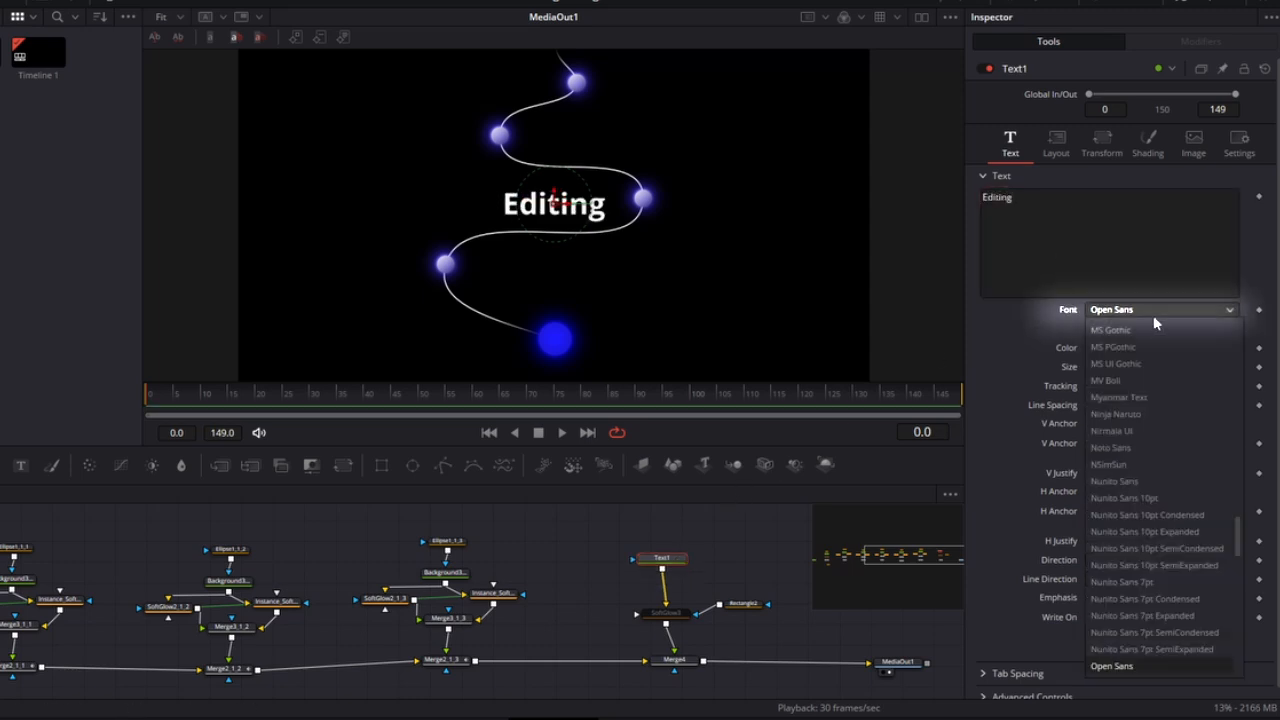
{"action": "left_click", "coordinate": [1135, 388]}
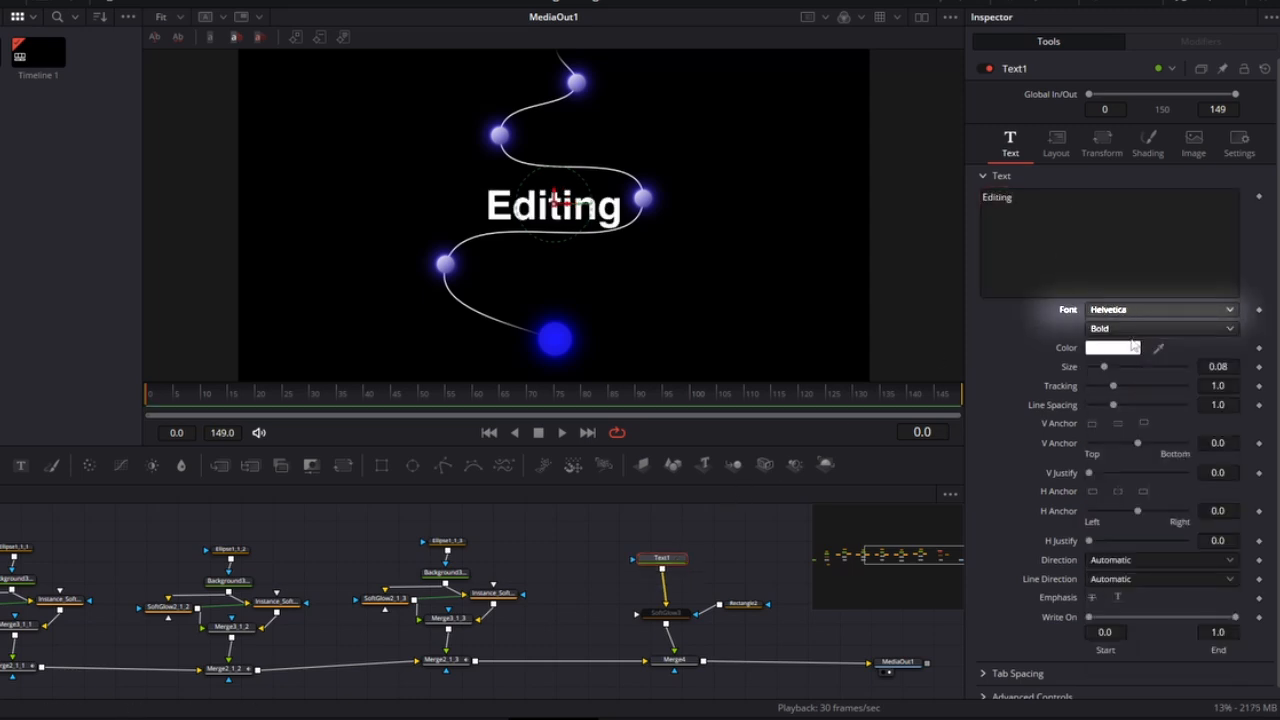
{"action": "left_click", "coordinate": [1130, 329]}
{"action": "left_click", "coordinate": [1126, 351]}
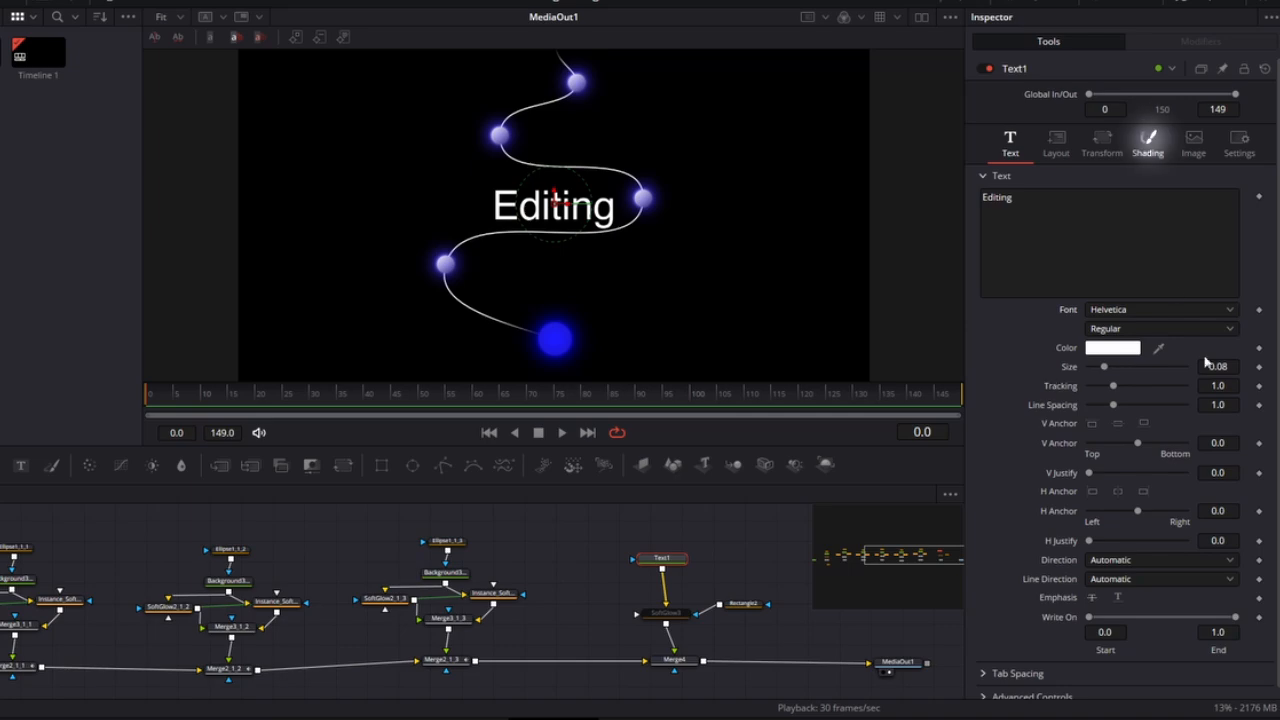
- Give the text a gradient fill and change the gradient's black starting colour to a purple
{"action": "left_click", "coordinate": [1148, 143]}
{"action": "left_click", "coordinate": [1218, 369]}
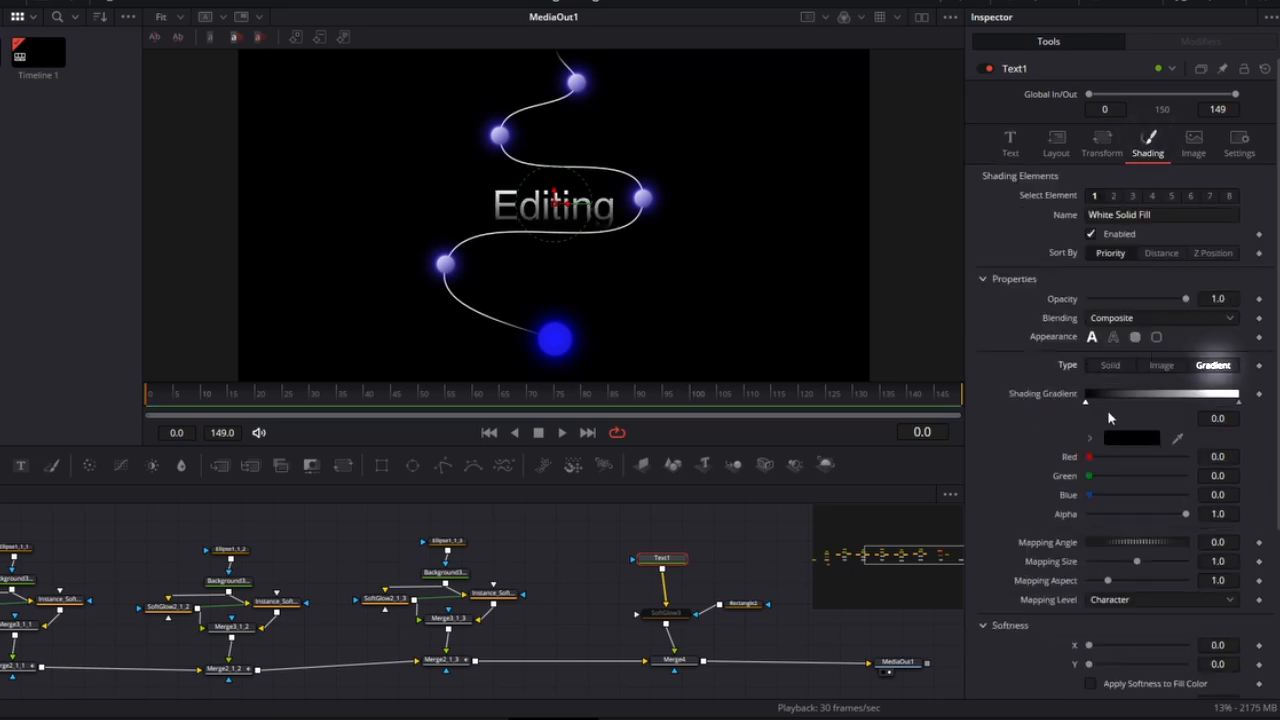
{"action": "left_click", "coordinate": [1086, 402]}
{"action": "left_click", "coordinate": [1132, 438]}
{"action": "type", "text": "#6"}
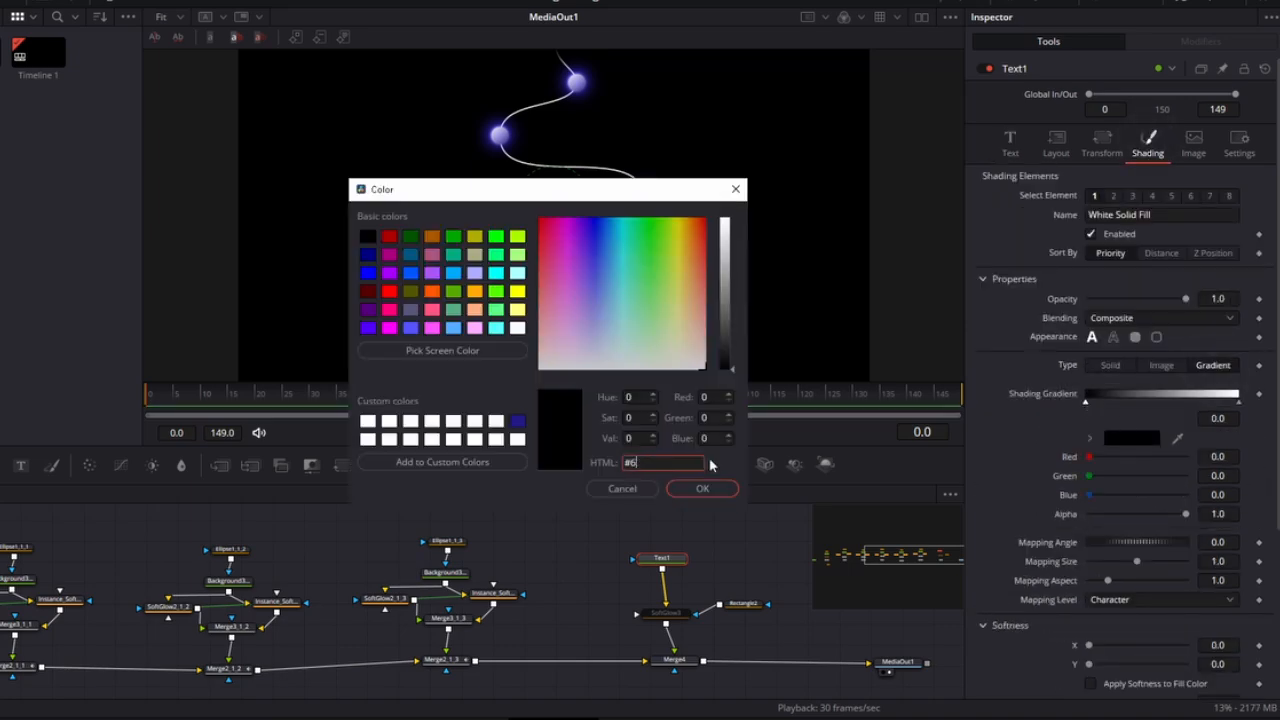
{"action": "type", "text": "748"}
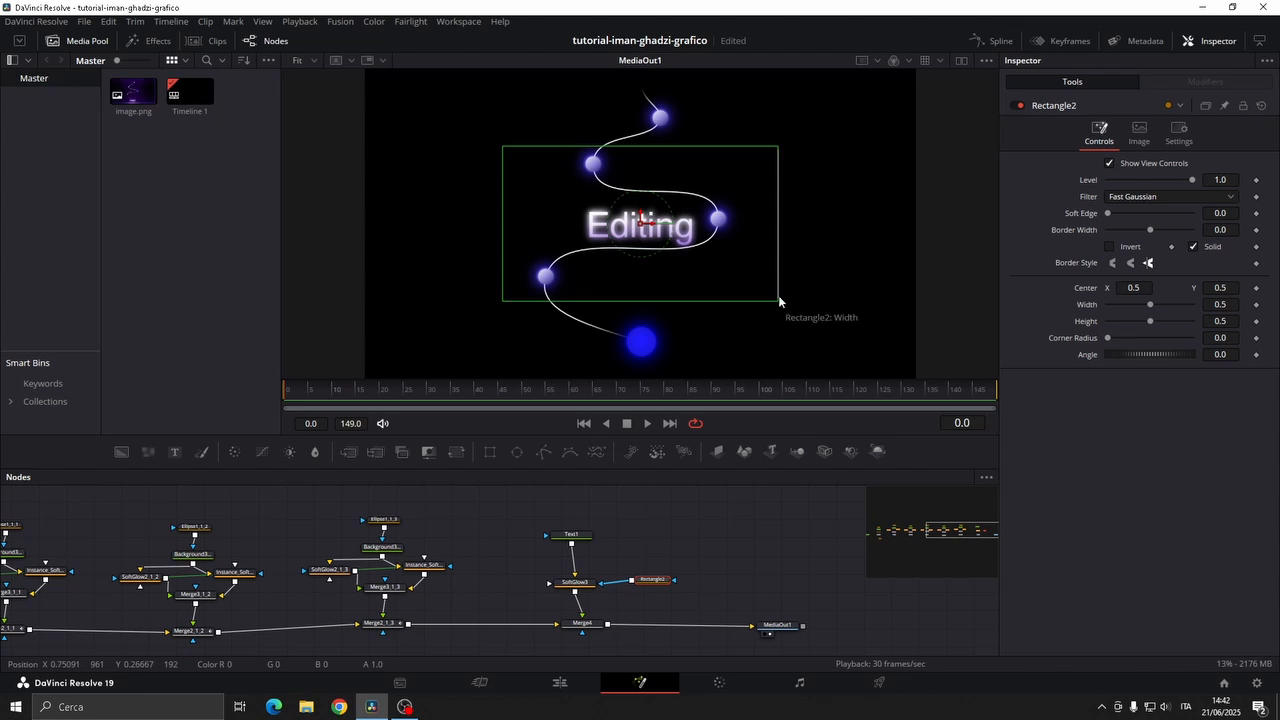
- Shrink Rectangle2 to about 0.265 wide and 0.1 high over the text's upper half, and set its soft edge to 0.02
{"action": "left_click_drag", "start_coordinate": [779, 301], "coordinate": [641, 213]}
{"action": "left_click_drag", "start_coordinate": [720, 226], "coordinate": [723, 226]}
{"action": "double_click", "coordinate": [1220, 213]}
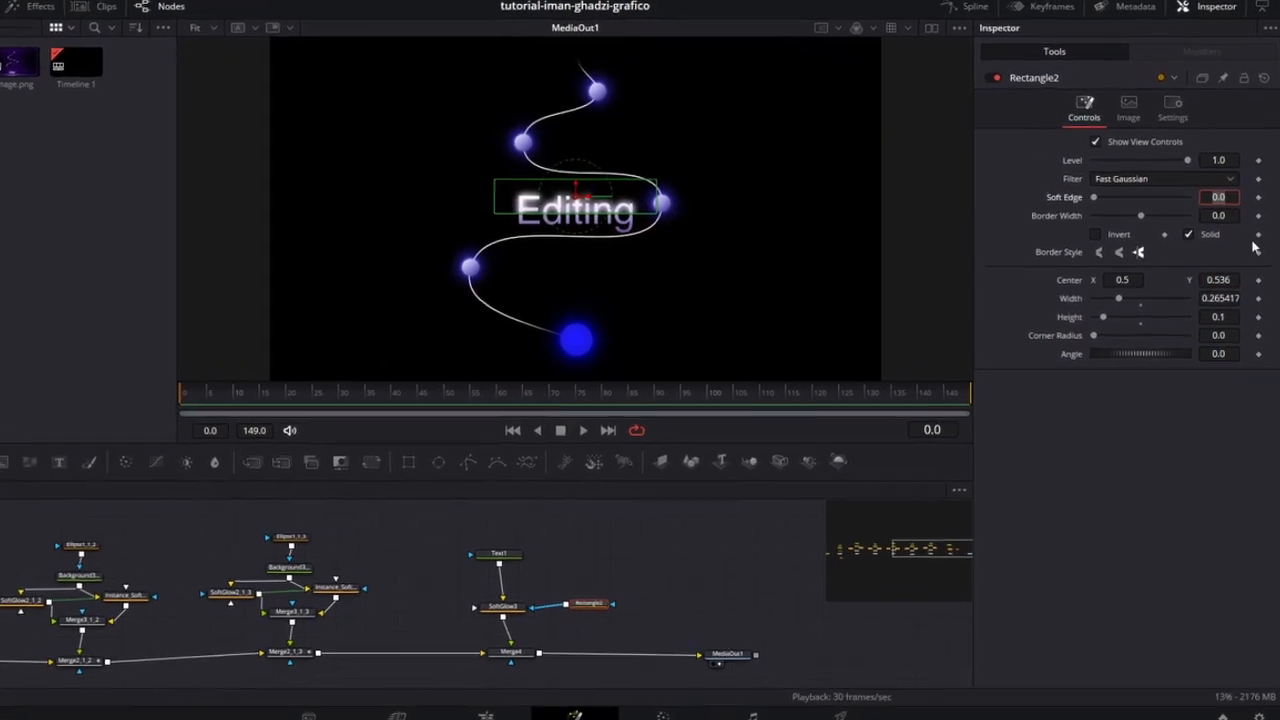
{"action": "type", "text": "0.0"}
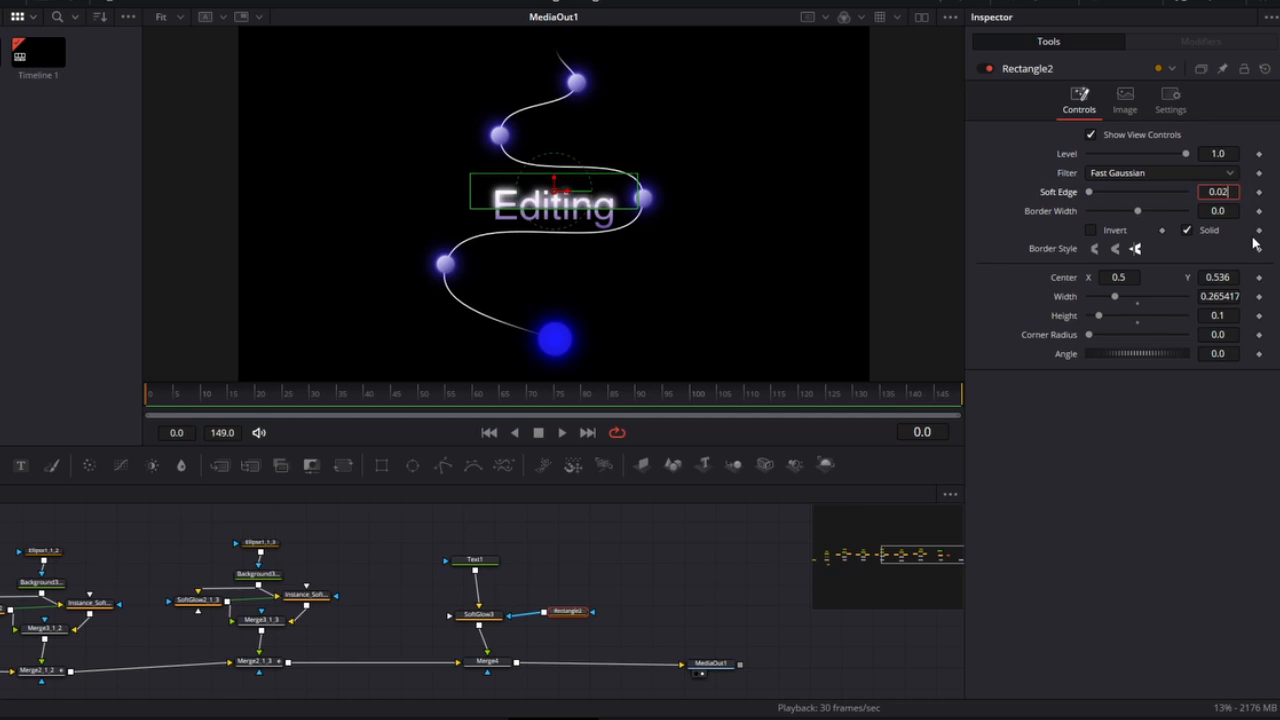
- Set SoftGlow3's gain to 3.976 and its glow size to 17.3
{"action": "left_click", "coordinate": [496, 620]}
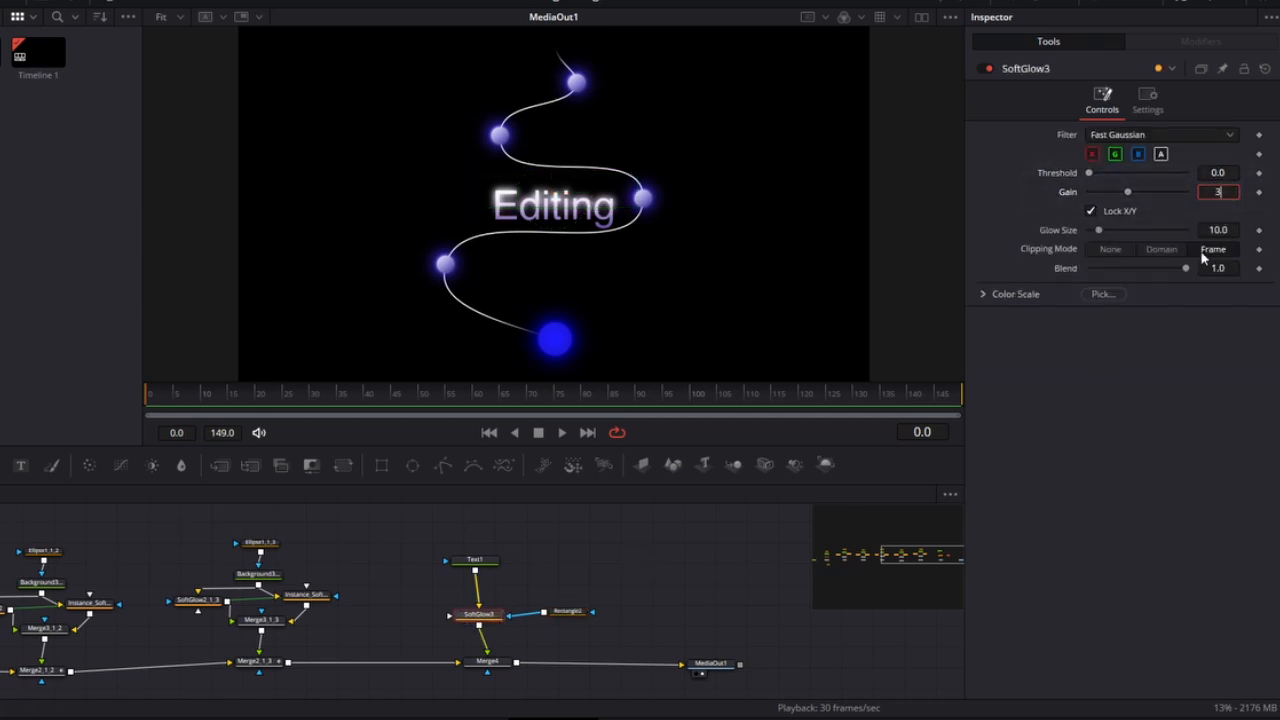
{"action": "type", "text": "3.976"}
{"action": "key", "text": "Tab"}
{"action": "type", "text": "17"}
{"action": "key", "text": "Return"}
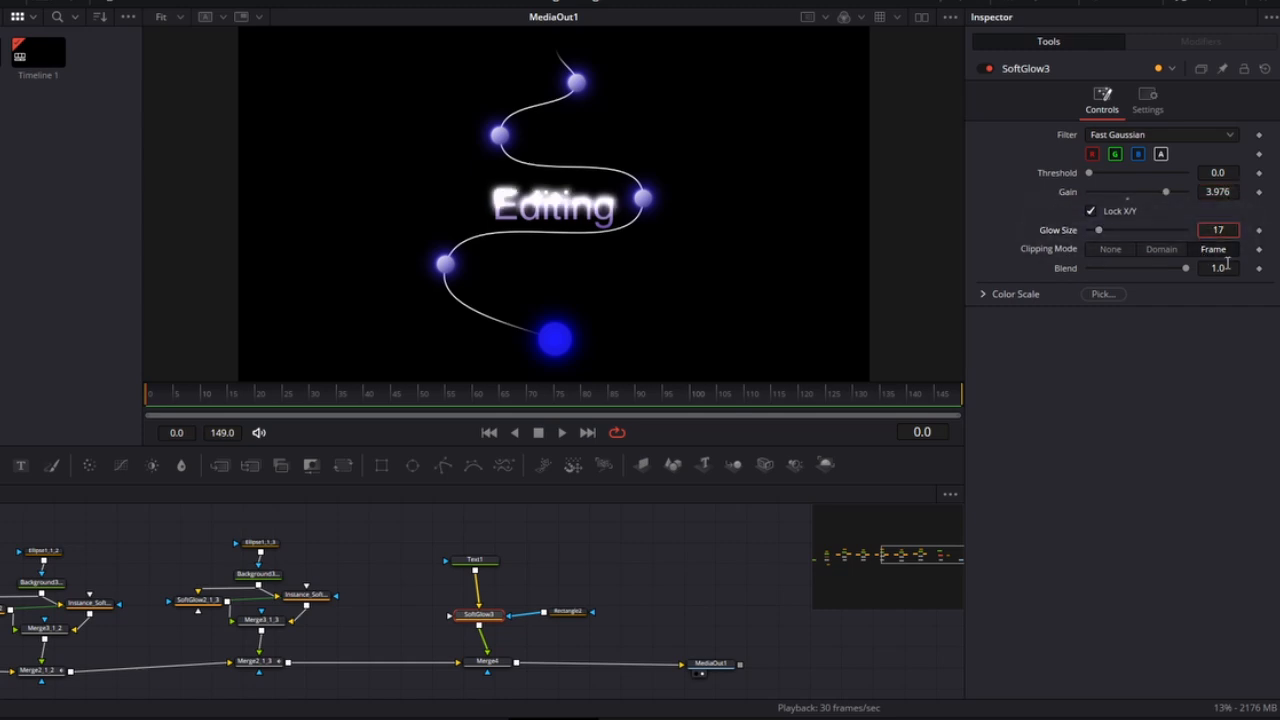
{"action": "type", "text": ".3"}
- Tint SoftGlow3 with a red scale of 0.66 and green scale of 0.299, and lower Merge4's centre Y to -0.034
{"action": "left_click", "coordinate": [983, 294]}
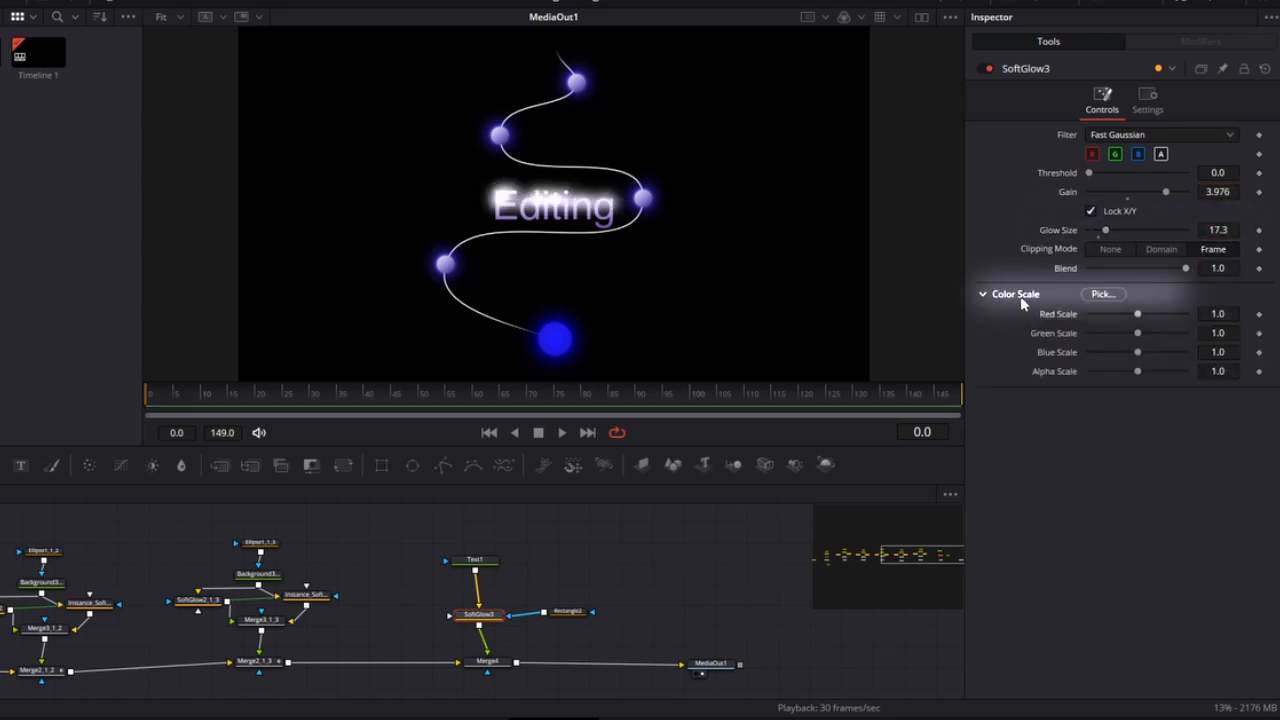
{"action": "left_click", "coordinate": [1217, 314]}
{"action": "type", "text": "0."}
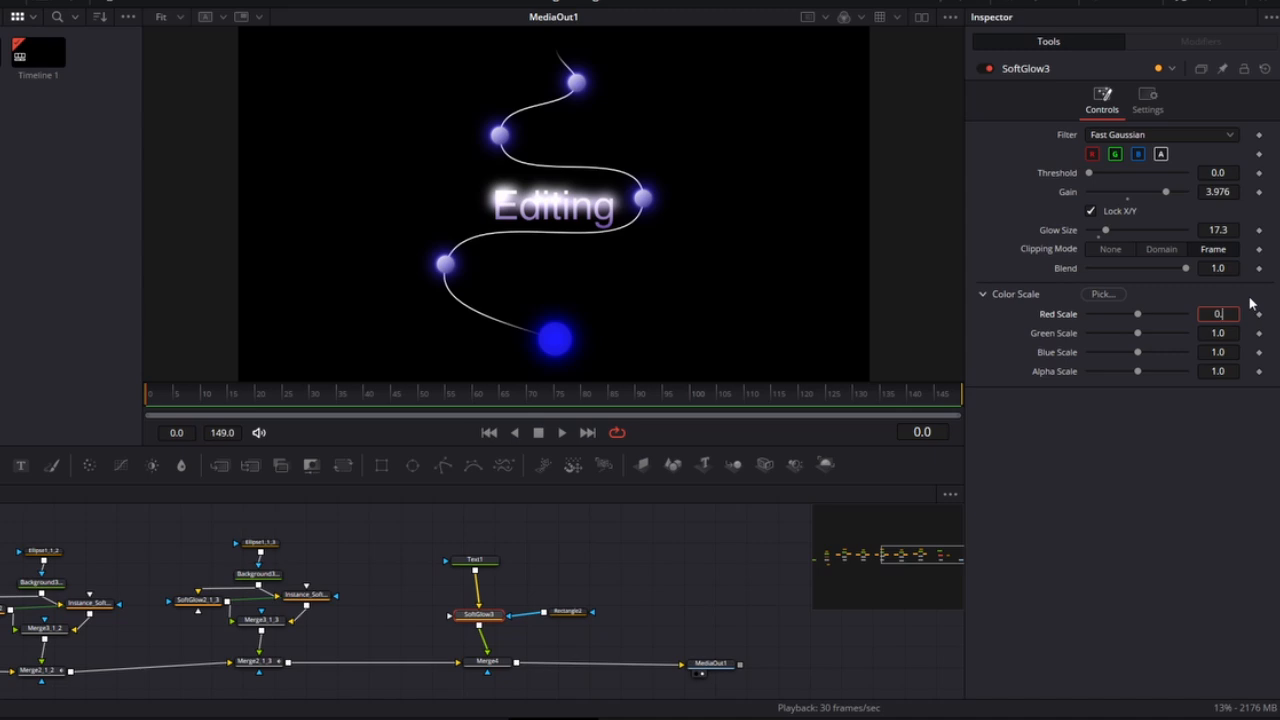
{"action": "type", "text": "0.299"}
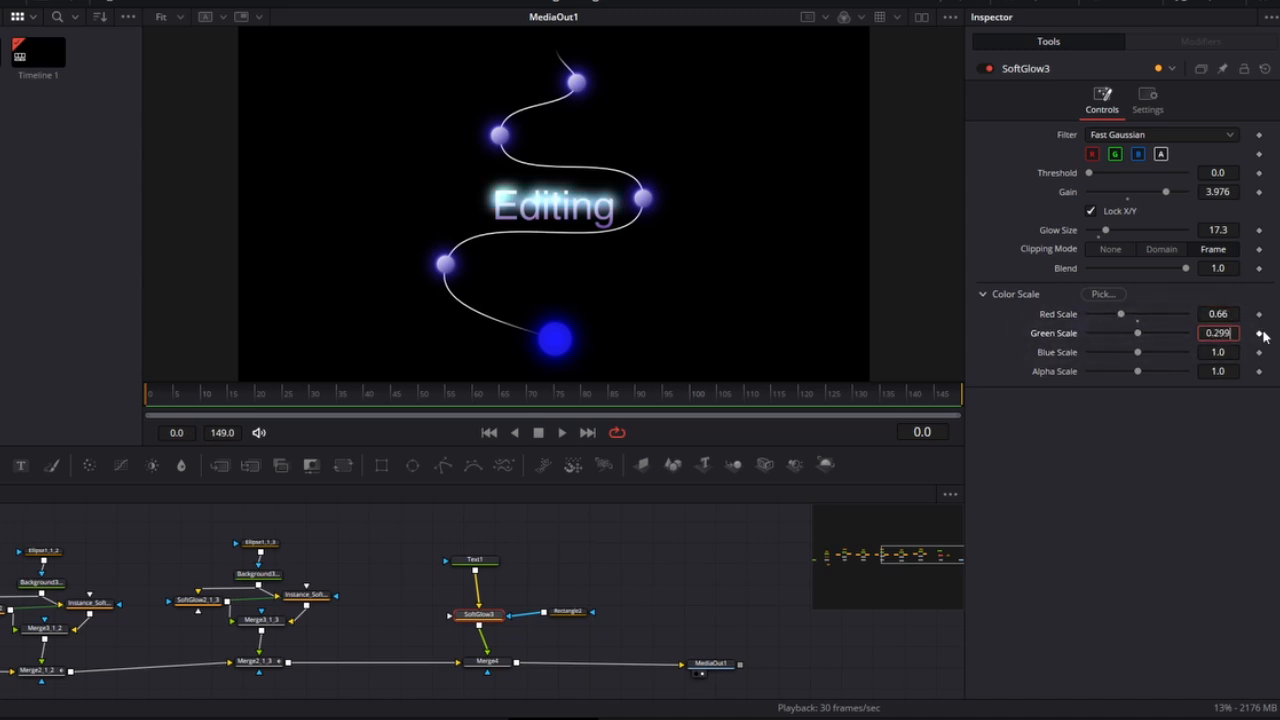
{"action": "key", "text": "Return"}
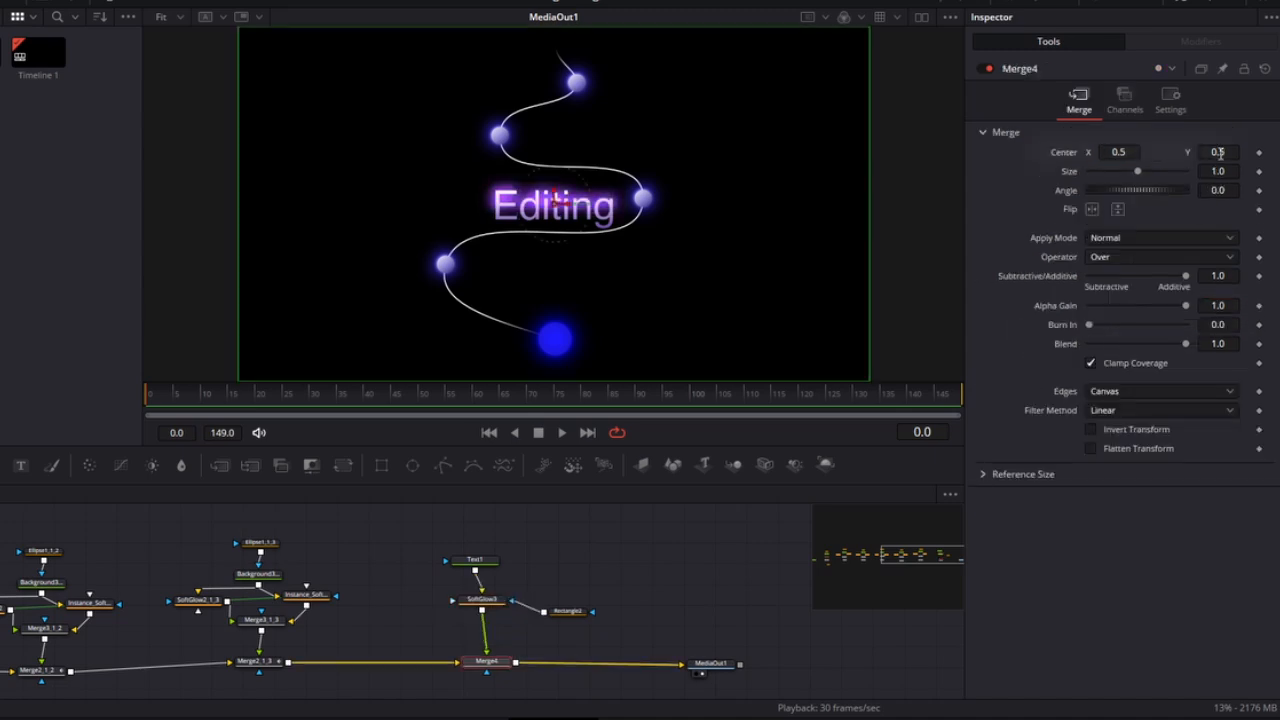
{"action": "left_click_drag", "start_coordinate": [1220, 153], "coordinate": [1097, 153]}
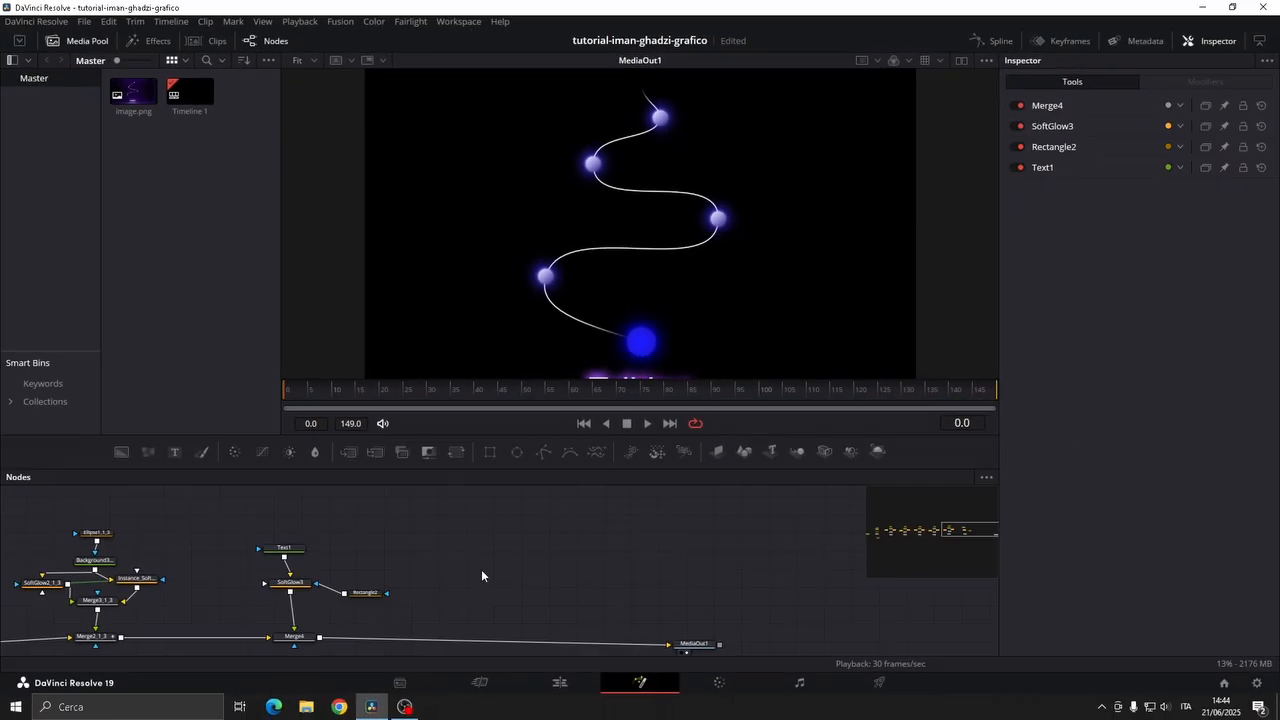
- Duplicate the Editing text group, splice the copy in between Merge4 and MediaOut1, and raise its merge to centre Y 1.073
{"action": "key", "text": "ctrl+c"}
{"action": "key", "text": "ctrl+v"}
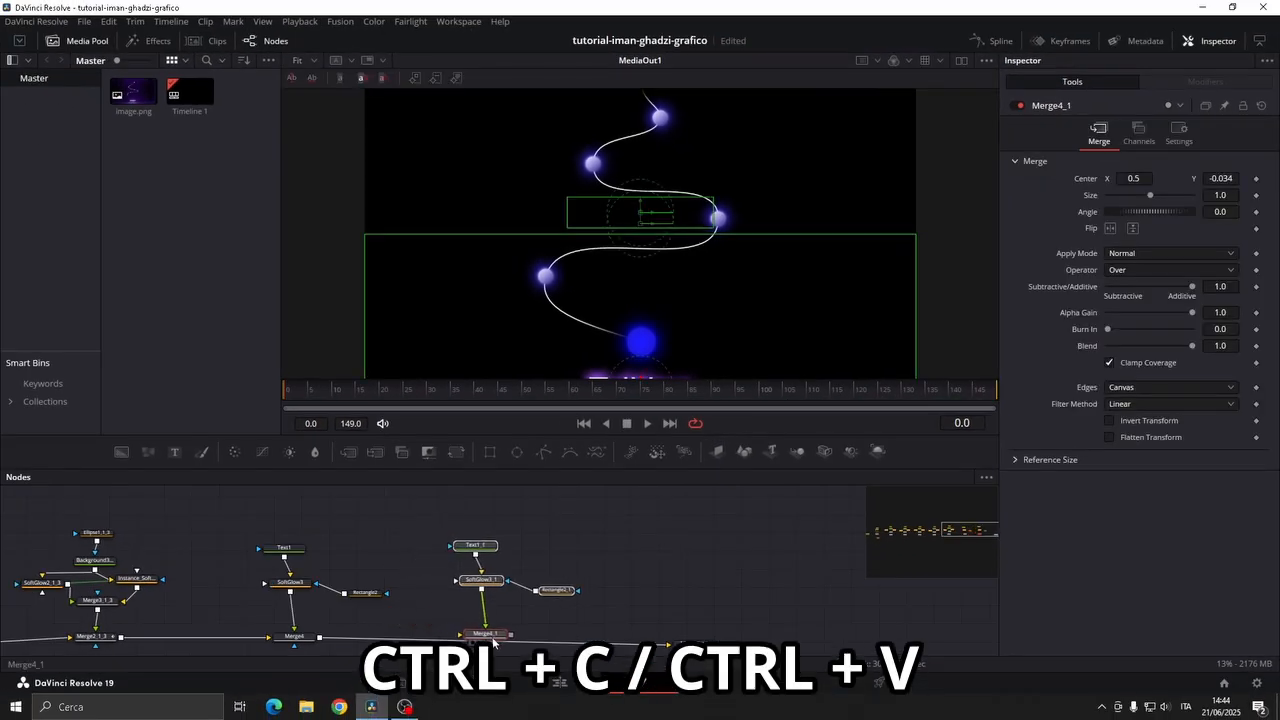
{"action": "left_click_drag", "start_coordinate": [493, 642], "coordinate": [498, 646]}
{"action": "left_click_drag", "start_coordinate": [1220, 178], "coordinate": [1274, 178]}
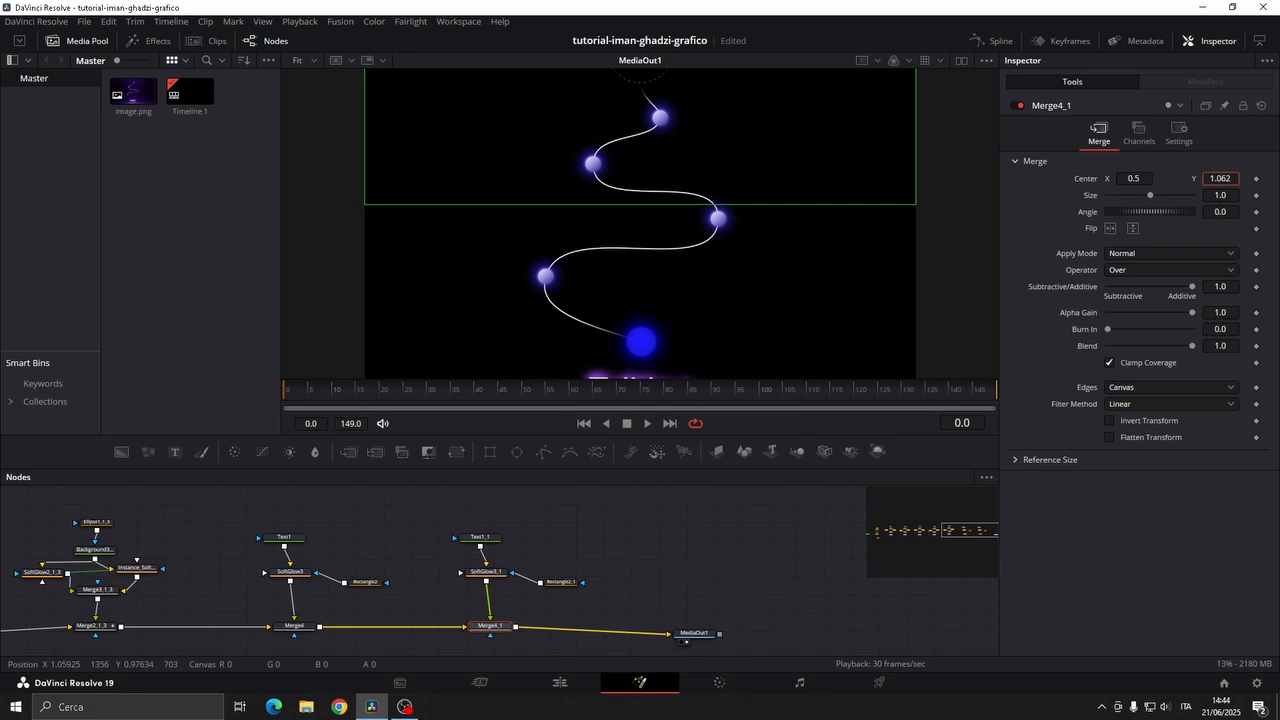
- Add a DVE node between Merge4_1 and MediaOut1, and make Background1 fully transparent
{"action": "key", "text": "shift+space"}
{"action": "type", "text": "dve"}
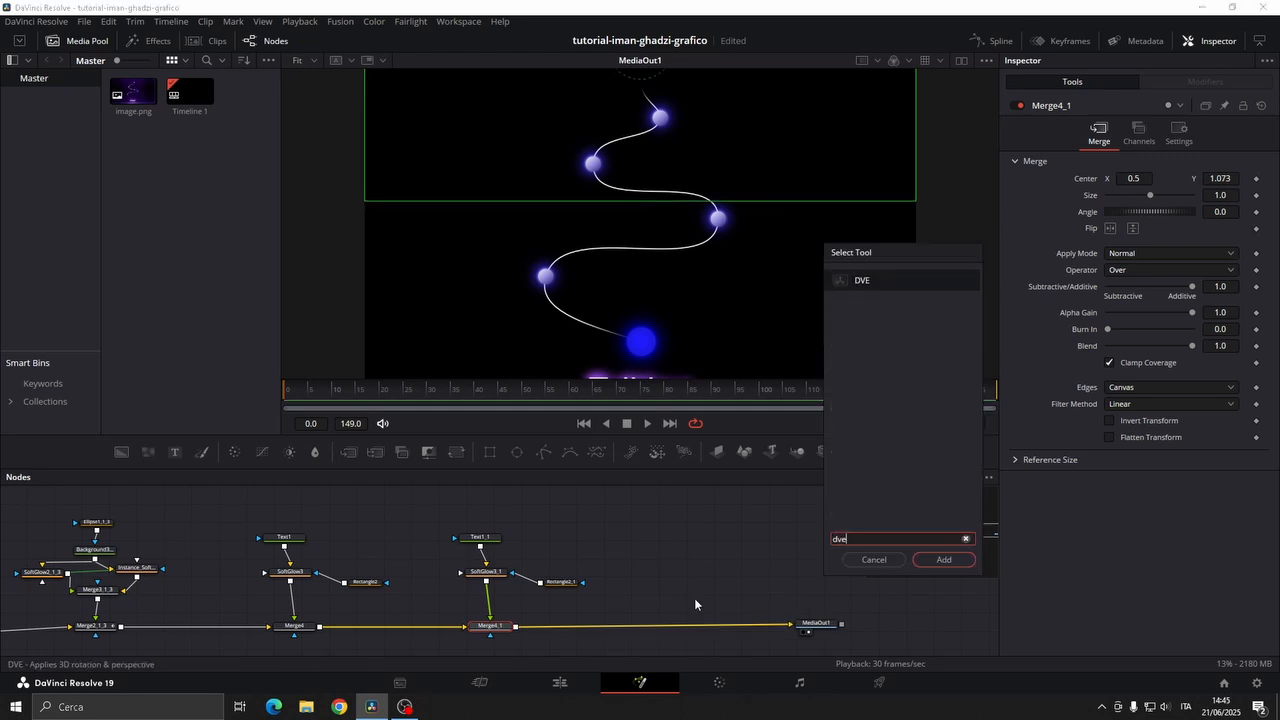
{"action": "key", "text": "Return"}
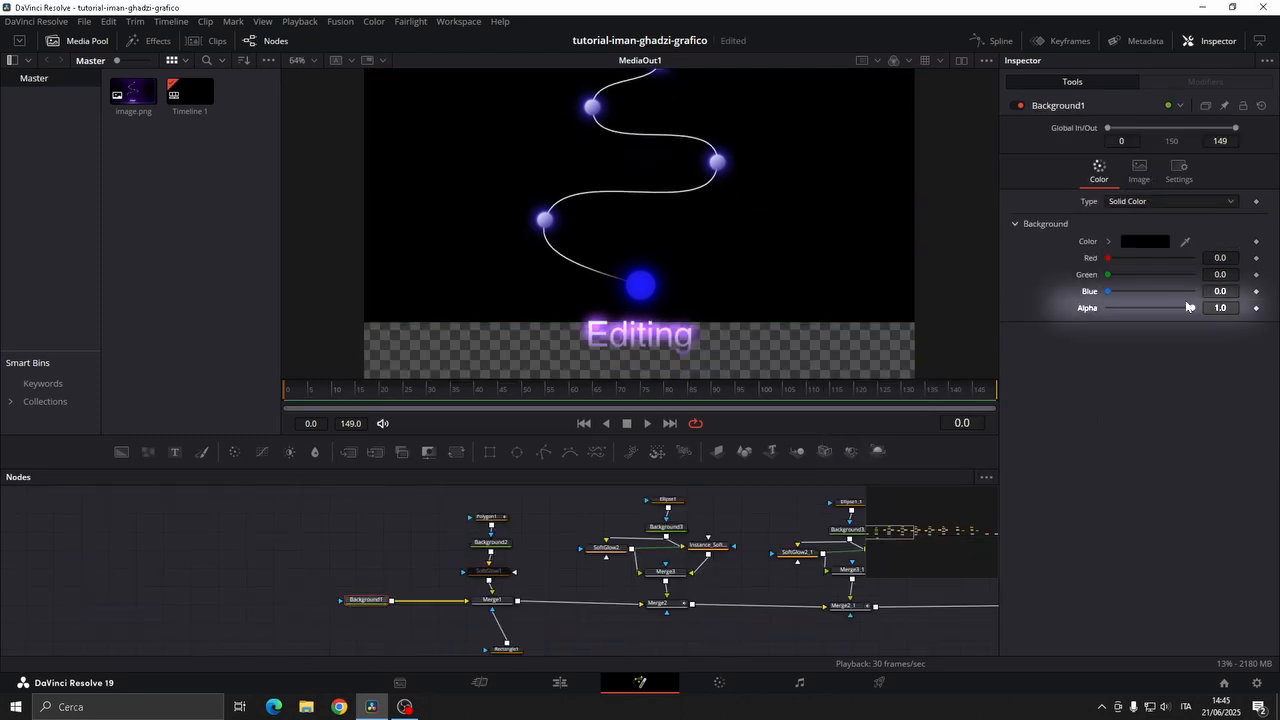
{"action": "left_click_drag", "start_coordinate": [1188, 306], "coordinate": [1084, 310]}
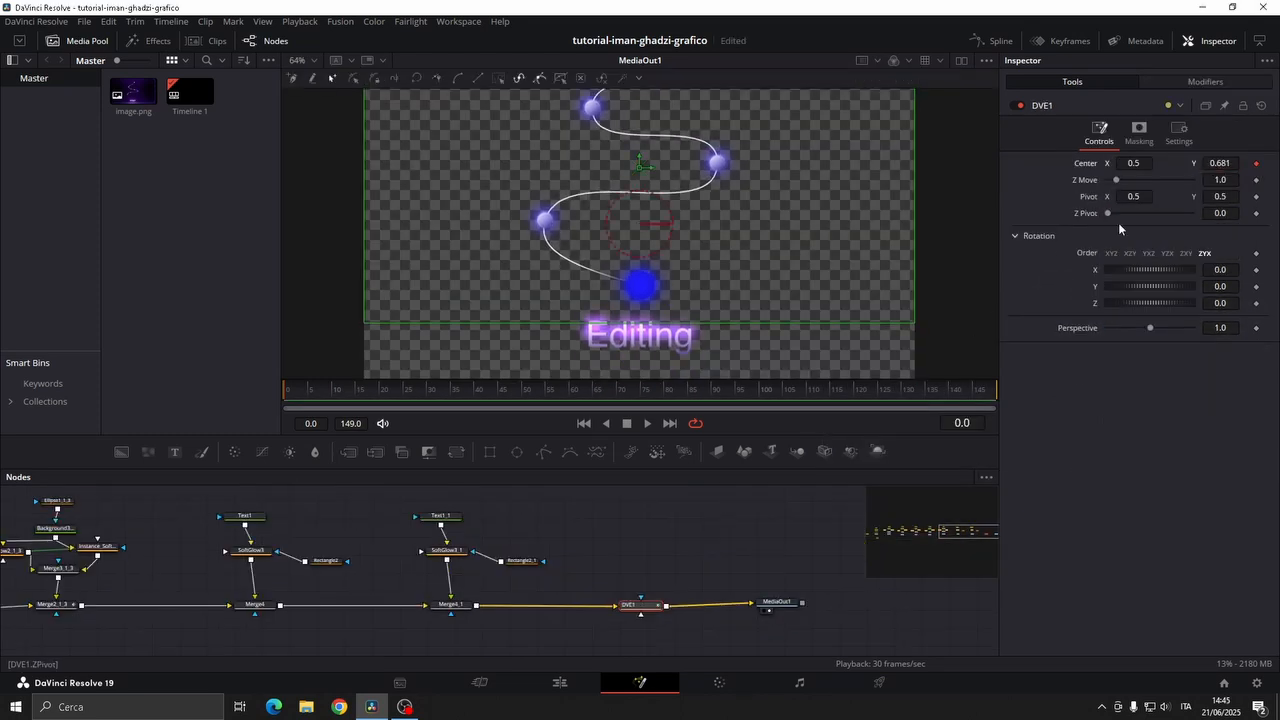
- Keyframe DVE1 at frame 91 with centre Y 0.034, Z Move 0.58 and X rotation -15.6
{"action": "left_click_drag", "start_coordinate": [1228, 162], "coordinate": [1063, 163]}
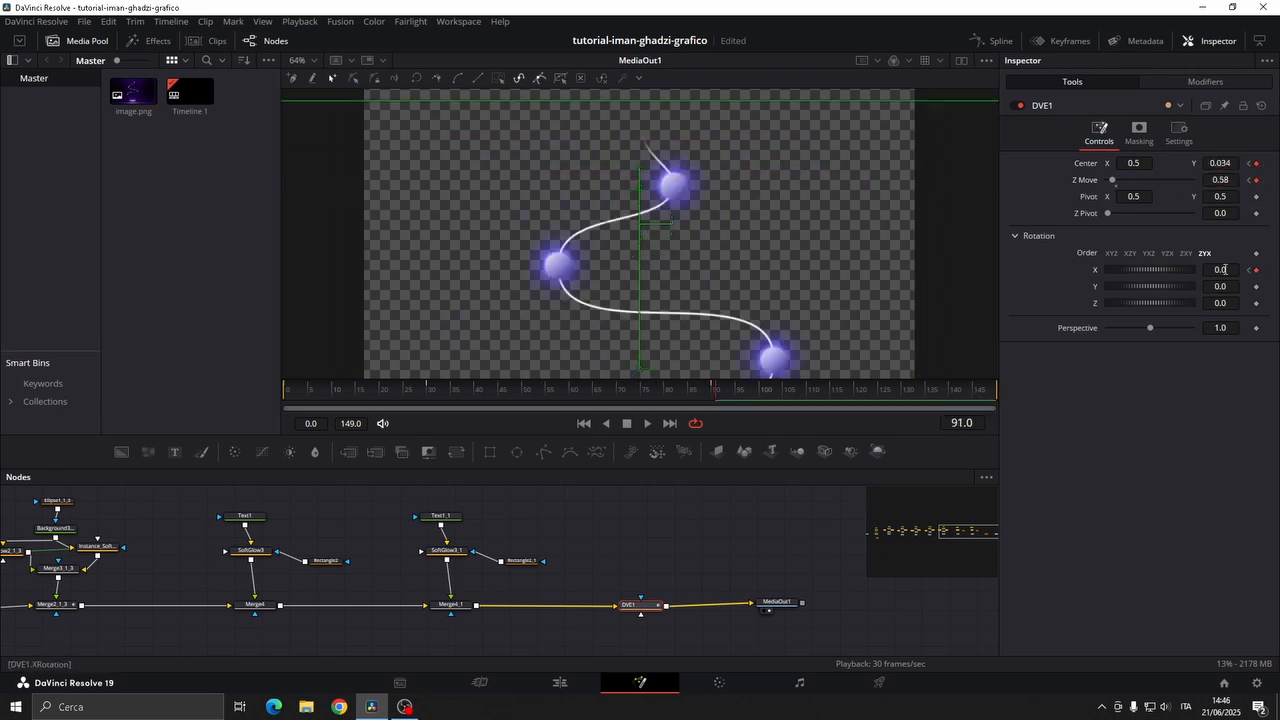
{"action": "left_click_drag", "start_coordinate": [1220, 270], "coordinate": [1178, 270]}
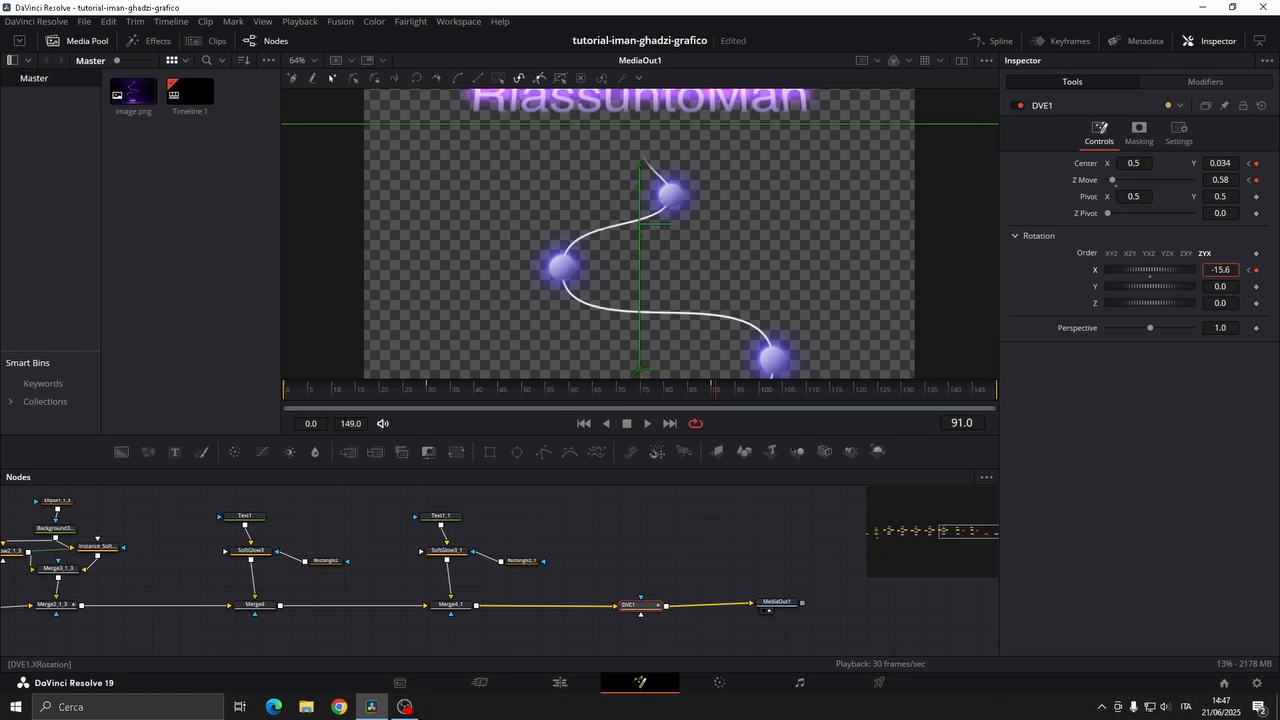
- Enclose the first ball's node group in an Underlay and colour it violet
{"action": "left_click_drag", "start_coordinate": [426, 494], "coordinate": [588, 634]}
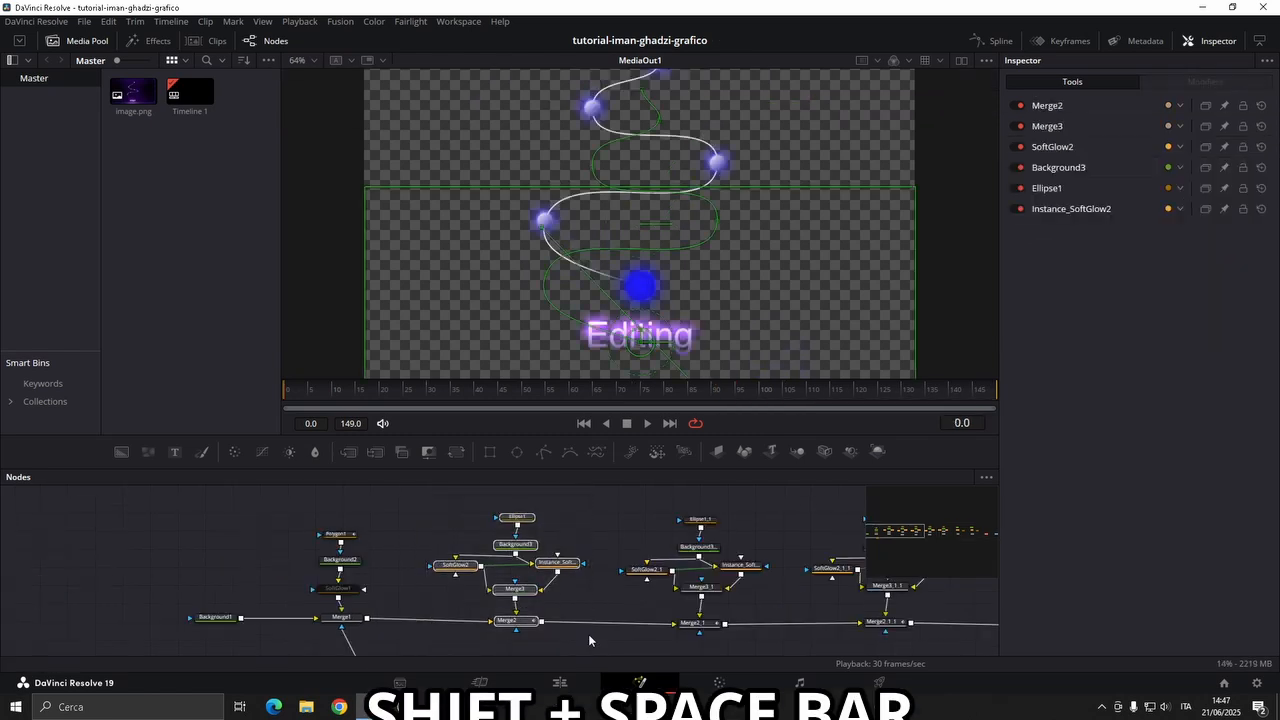
{"action": "key", "text": "shift+space"}
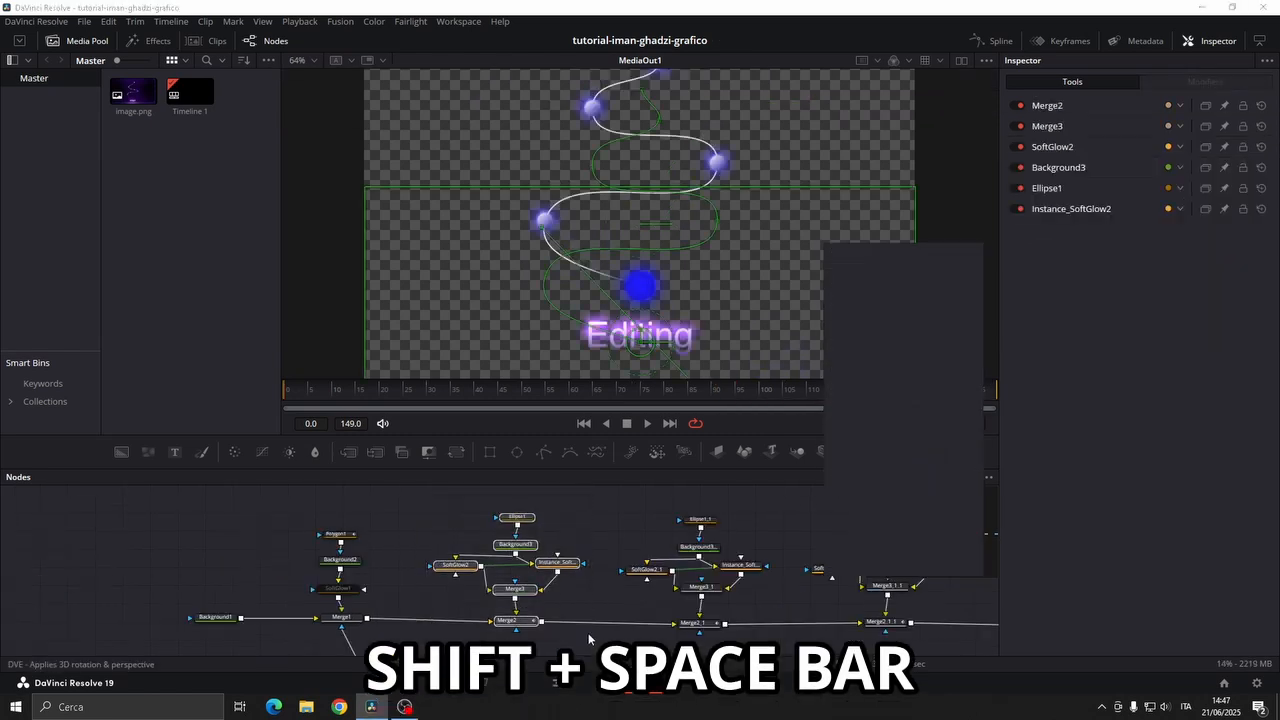
{"action": "type", "text": "dveunder"}
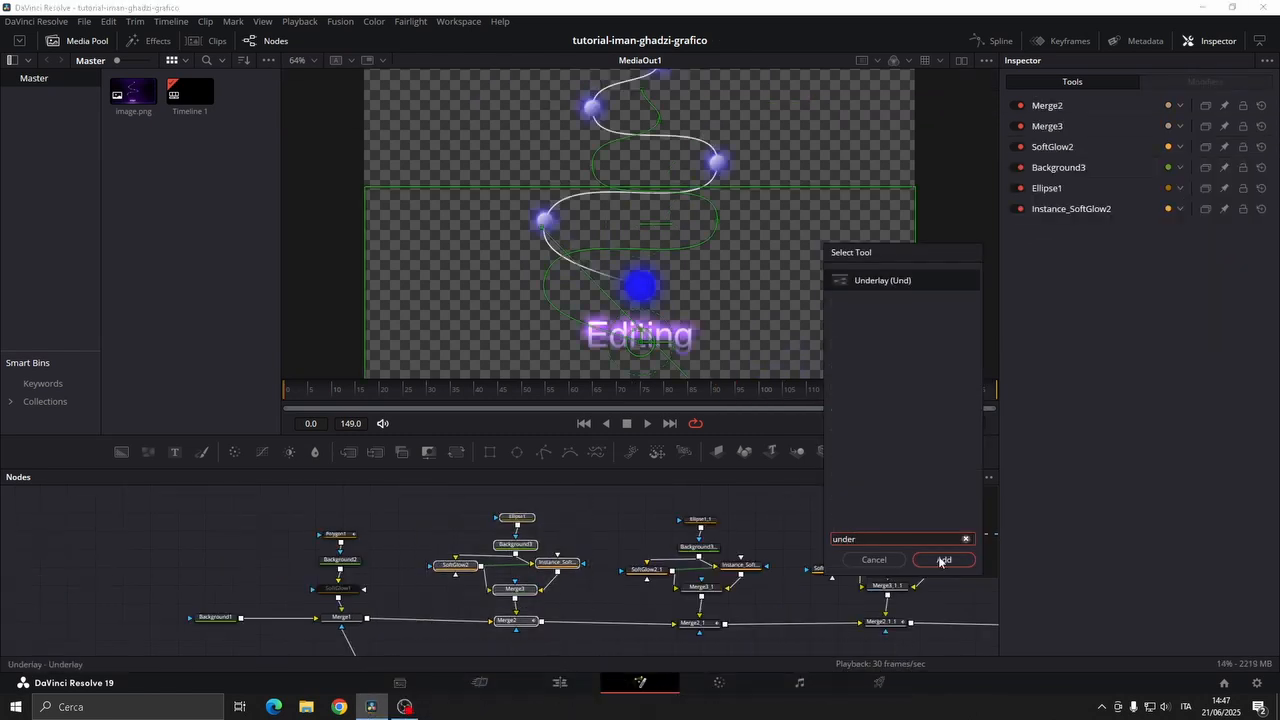
{"action": "left_click", "coordinate": [944, 560]}
{"action": "left_click", "coordinate": [1263, 106]}
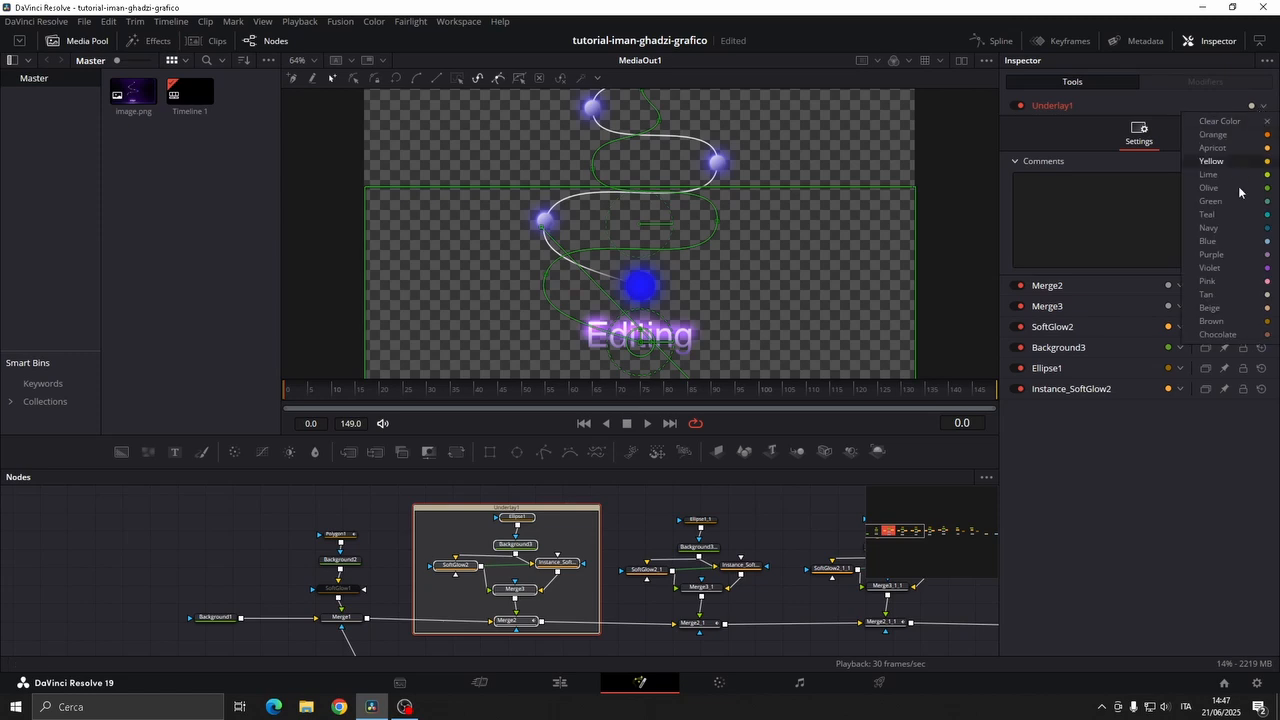
{"action": "left_click", "coordinate": [1247, 269]}
- Turn on SoftGlow1 and keyframe Polygon1's length at 0 on frame 0 so the line draws on by frame 30
{"action": "left_click", "coordinate": [340, 589]}
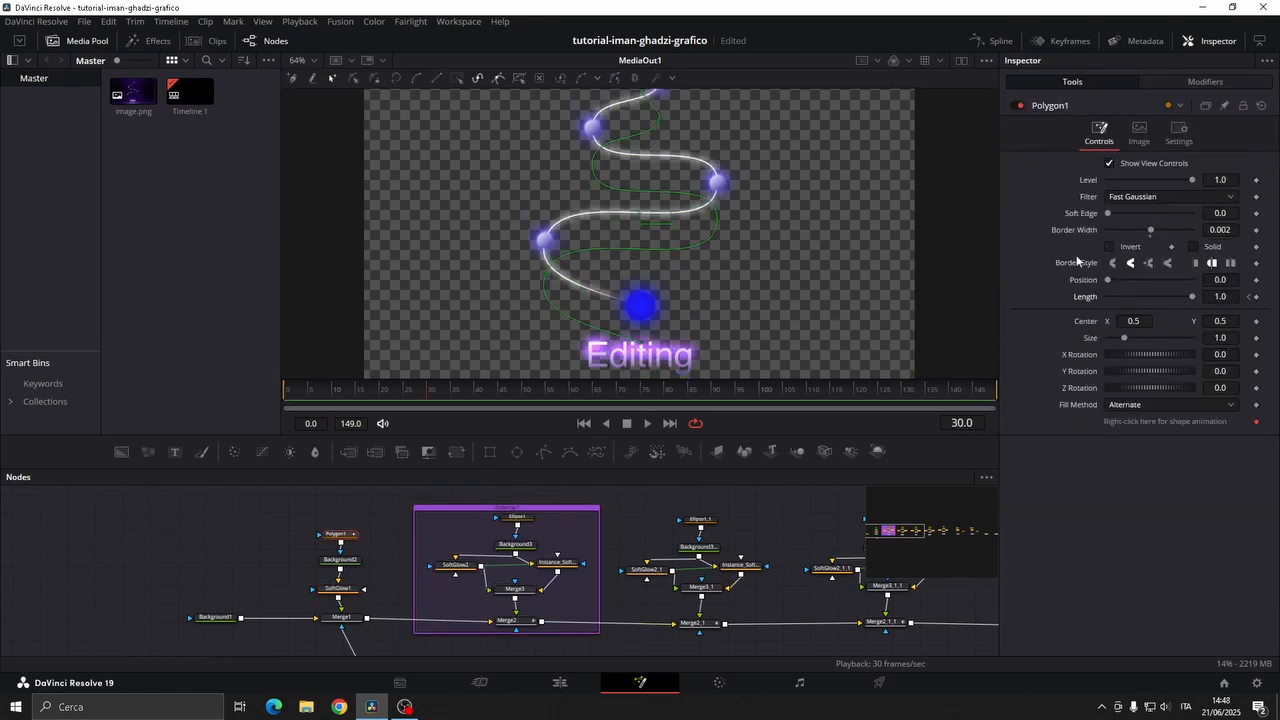
{"action": "key", "text": "Home"}
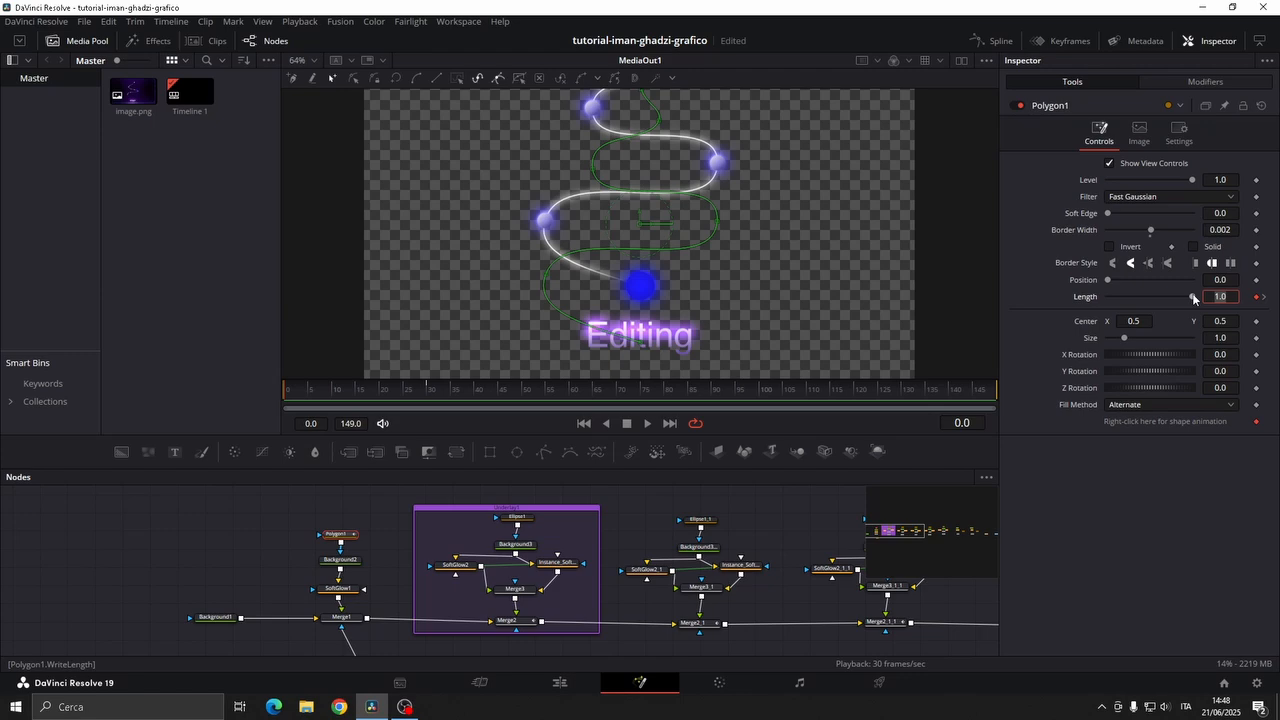
{"action": "left_click_drag", "start_coordinate": [1192, 296], "coordinate": [1035, 297]}
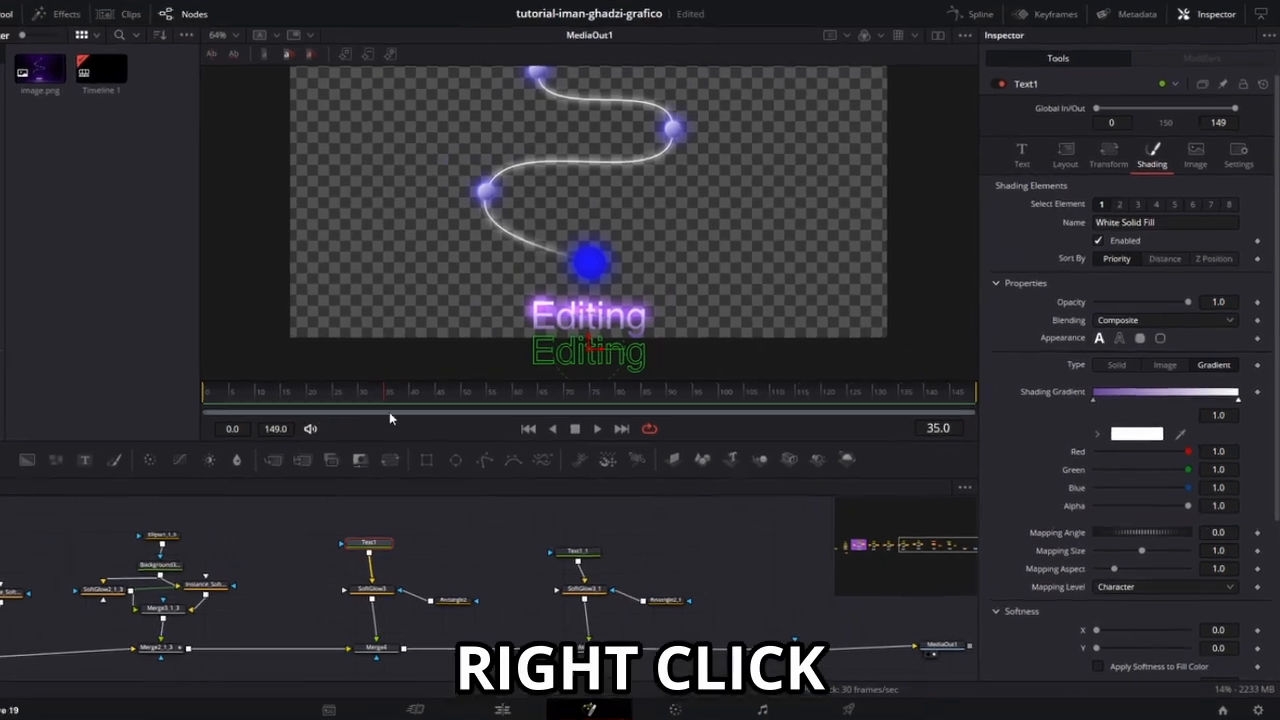
- Apply a Follower modifier to Text1's content and set the delay between characters to 0.5
{"action": "right_click", "coordinate": [1111, 239]}
{"action": "left_click", "coordinate": [1132, 321]}
{"action": "left_click", "coordinate": [1200, 41]}
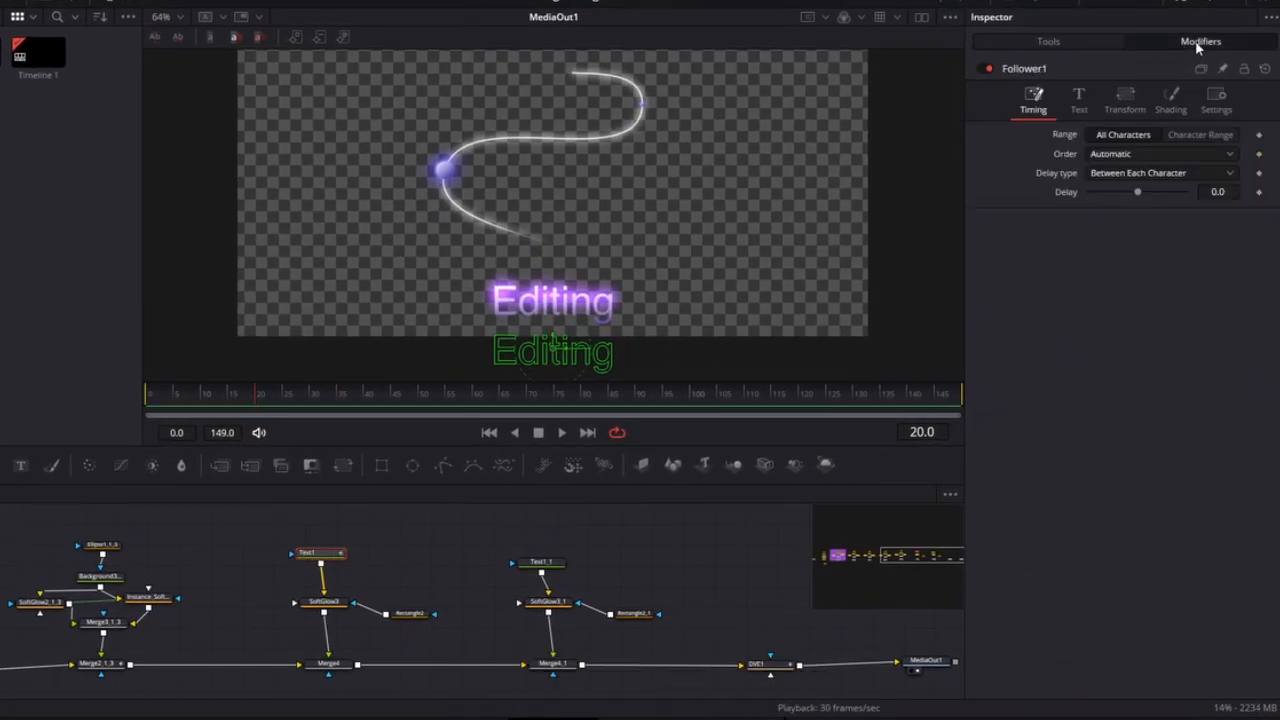
{"action": "left_click", "coordinate": [1217, 191]}
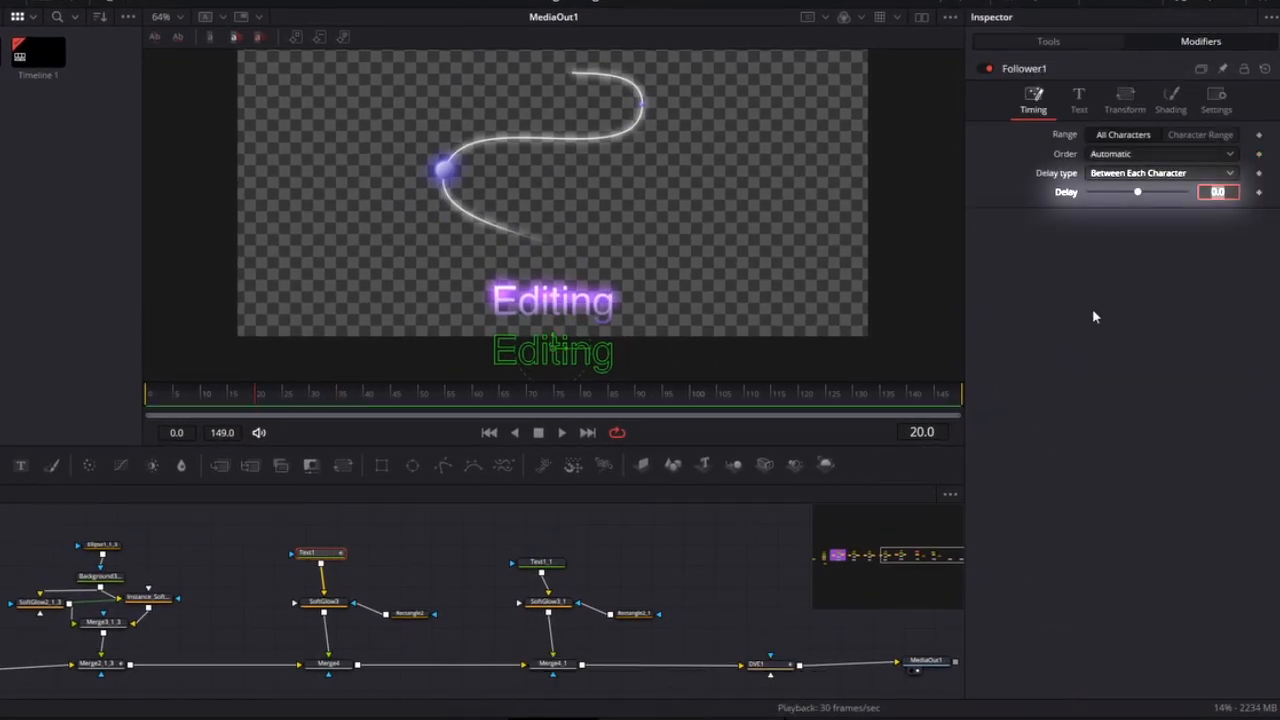
{"action": "type", "text": "0.5"}
- Keyframe Follower1's opacity from 0 at frame 20 to 1.0 at frame 35
{"action": "left_click", "coordinate": [1171, 100]}
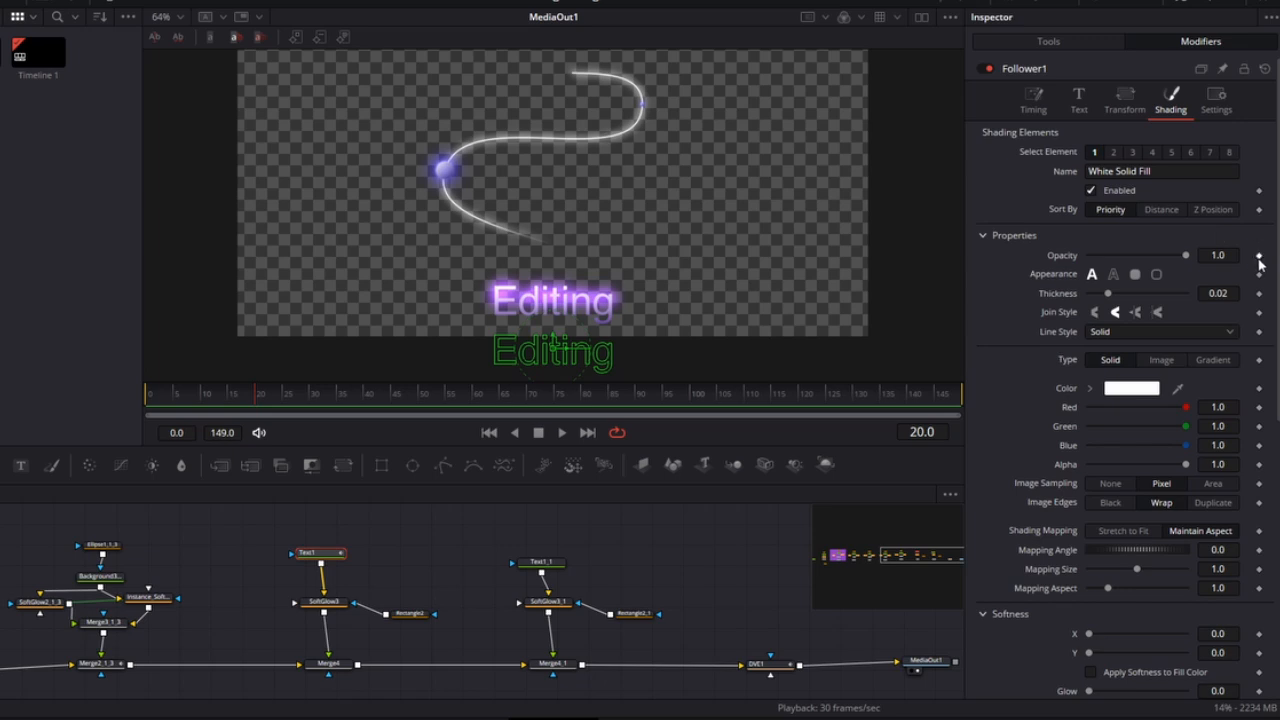
{"action": "left_click", "coordinate": [337, 399]}
{"action": "left_click", "coordinate": [1259, 256]}
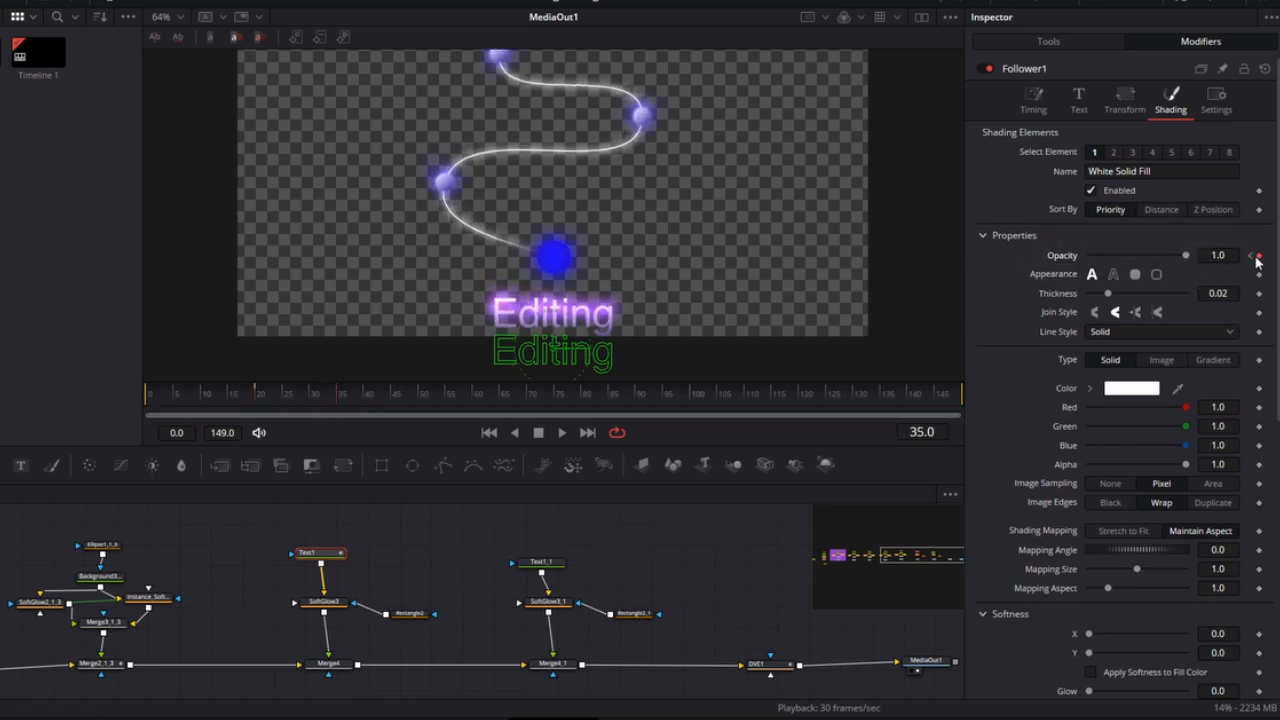
{"action": "left_click", "coordinate": [1250, 256]}
{"action": "left_click_drag", "start_coordinate": [1186, 255], "coordinate": [1001, 258]}
- Add keyframes for Follower1's character offset and its path centre
{"action": "left_click", "coordinate": [1125, 103]}
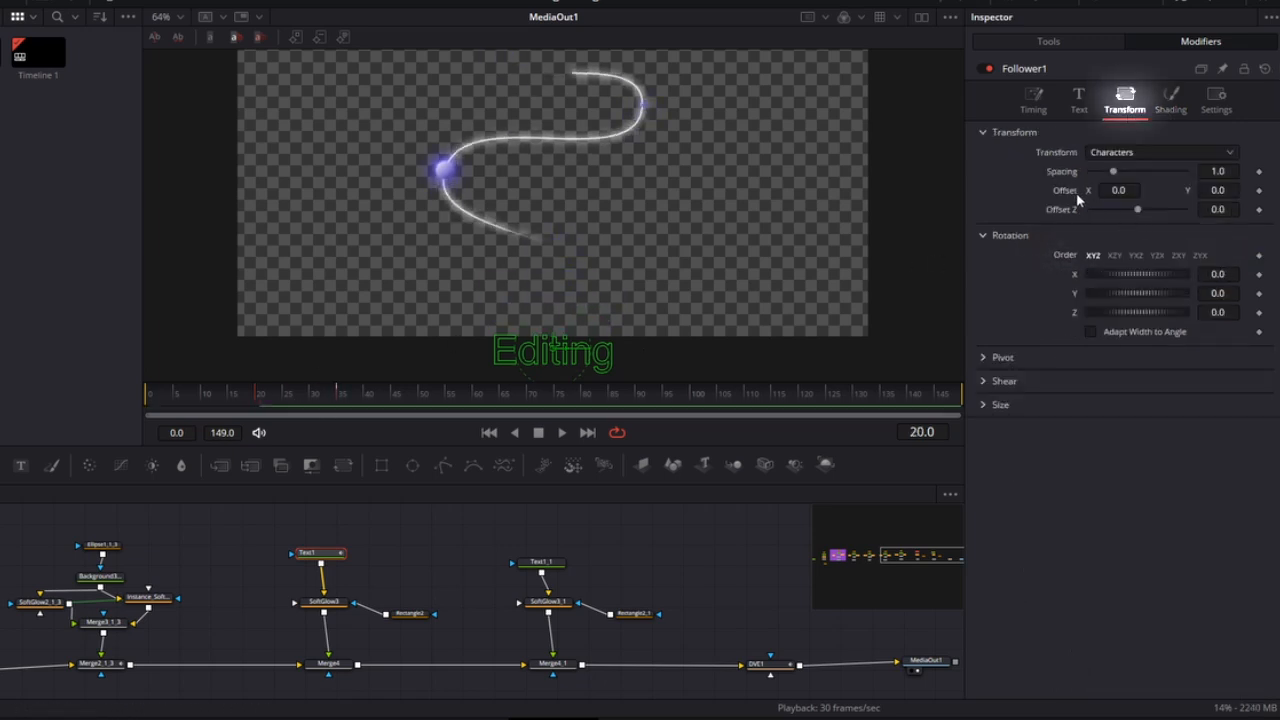
{"action": "left_click", "coordinate": [1259, 191]}
{"action": "left_click", "coordinate": [1259, 177]}
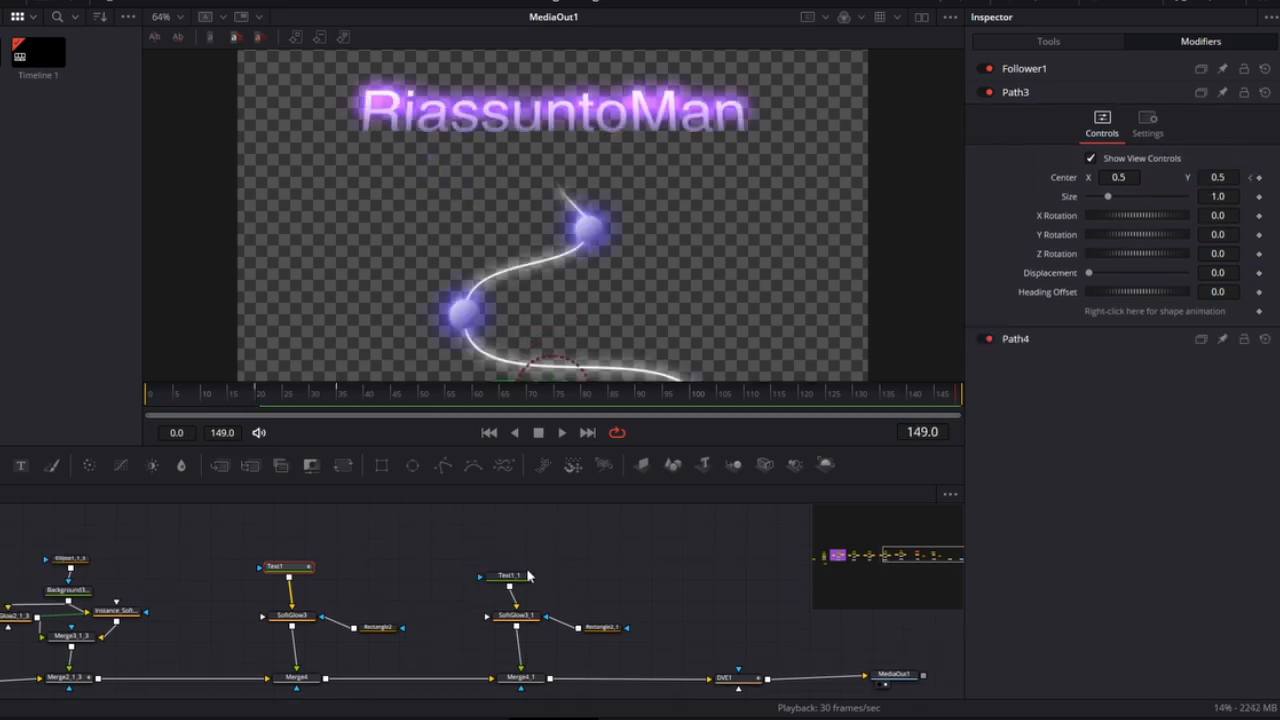
- Apply a Follower modifier to Text1_1's content at frame 115 and give it a delay between characters
{"action": "left_click", "coordinate": [526, 575]}
{"action": "left_click_drag", "start_coordinate": [853, 396], "coordinate": [743, 389]}
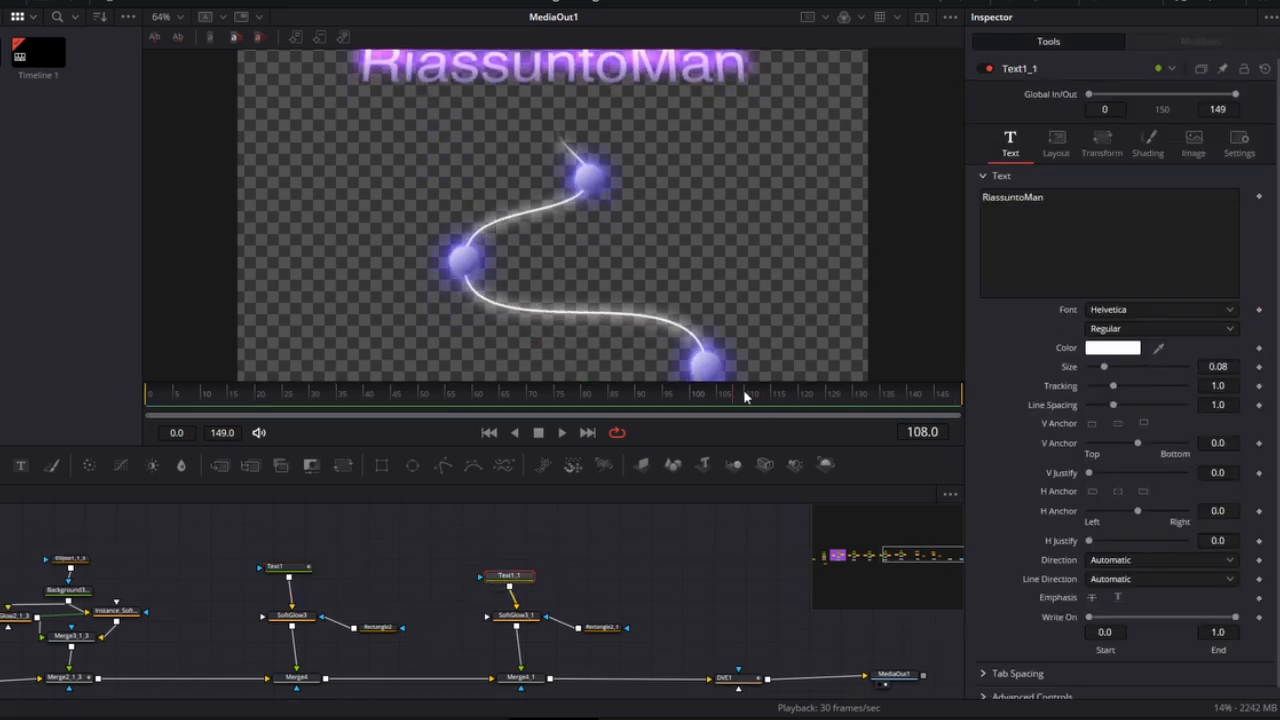
{"action": "right_click", "coordinate": [1098, 218]}
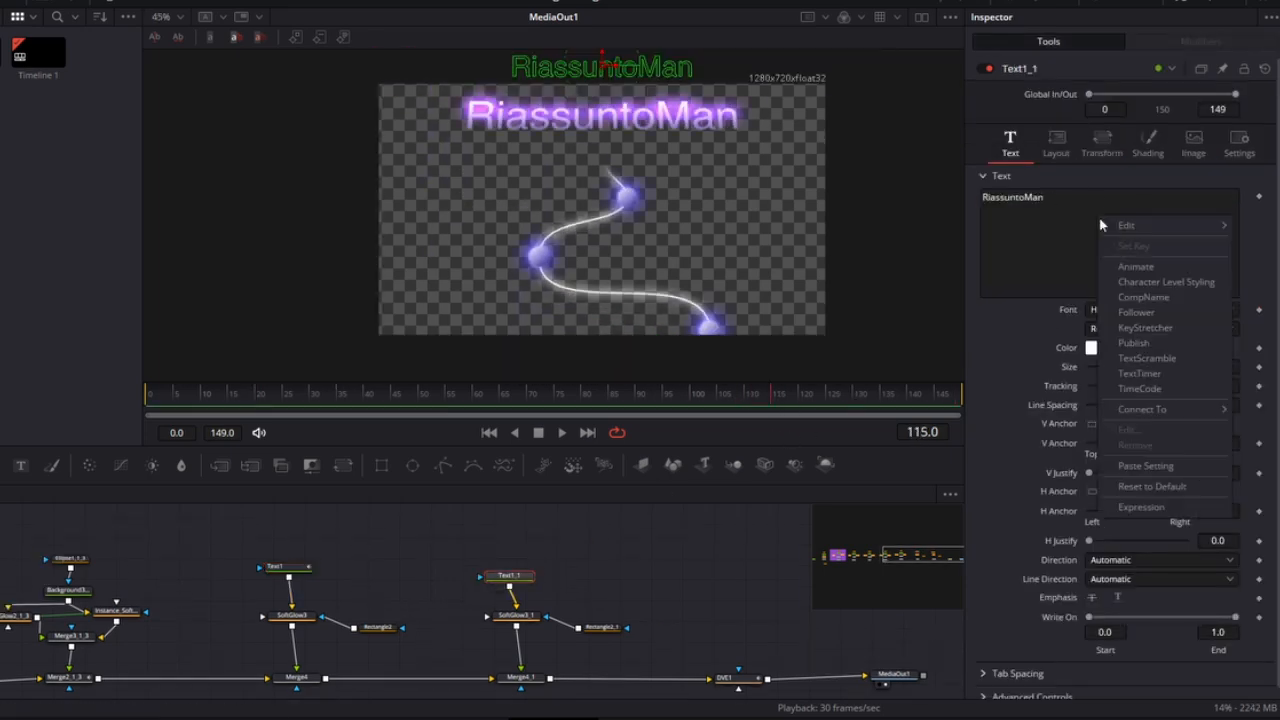
{"action": "left_click", "coordinate": [1130, 315]}
{"action": "left_click", "coordinate": [1200, 41]}
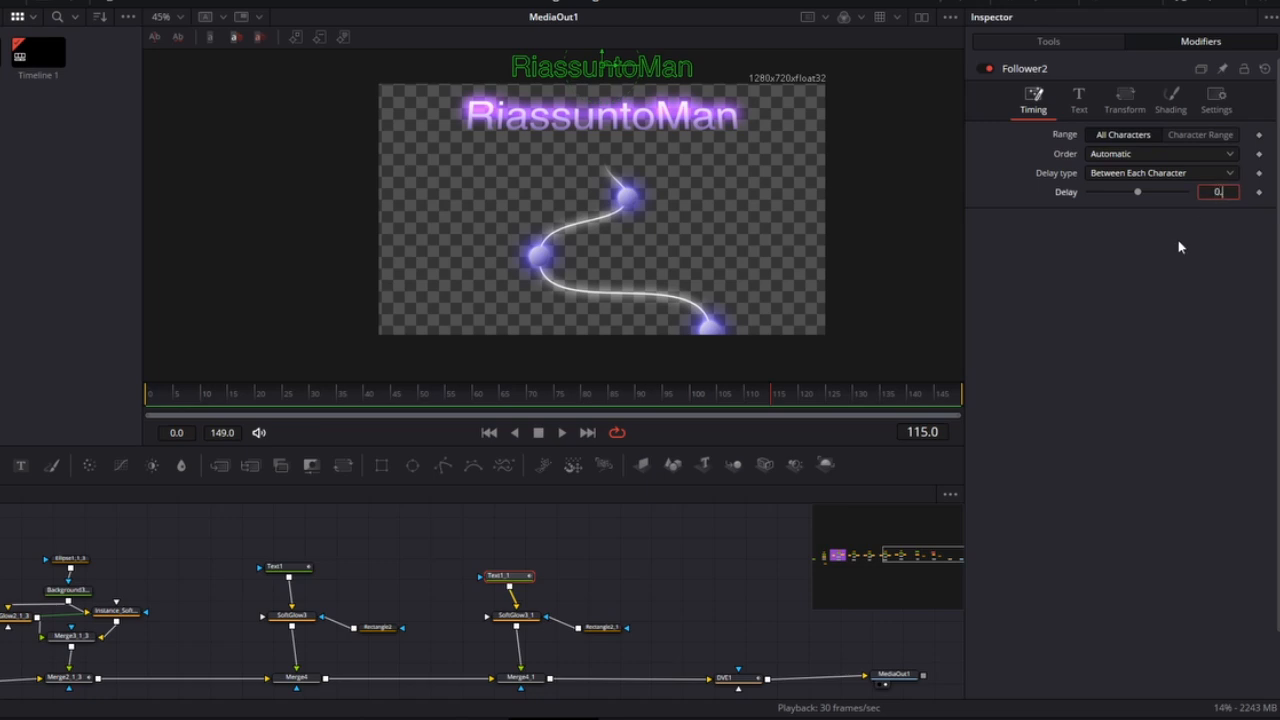
- Keyframe Follower2's opacity from 0 at frame 115 to 1.0 at frame 130
{"action": "left_click", "coordinate": [1179, 114]}
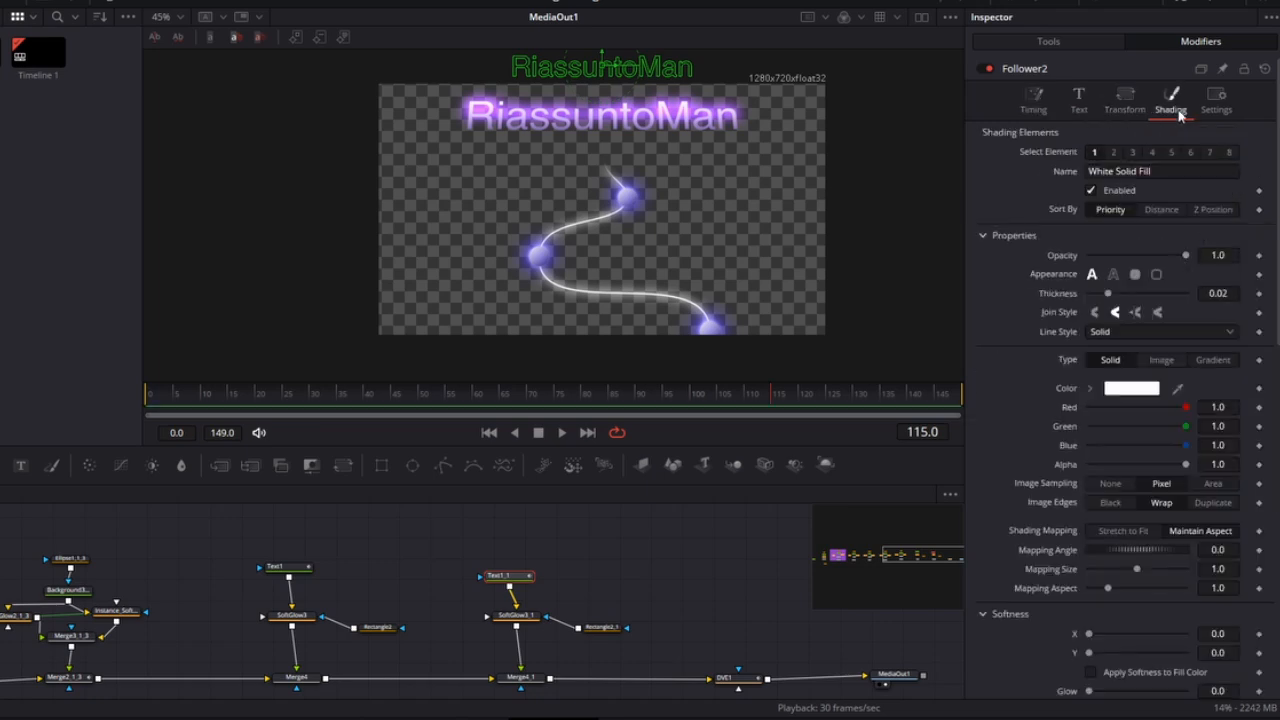
{"action": "left_click", "coordinate": [1258, 257]}
{"action": "left_click_drag", "start_coordinate": [818, 401], "coordinate": [853, 397]}
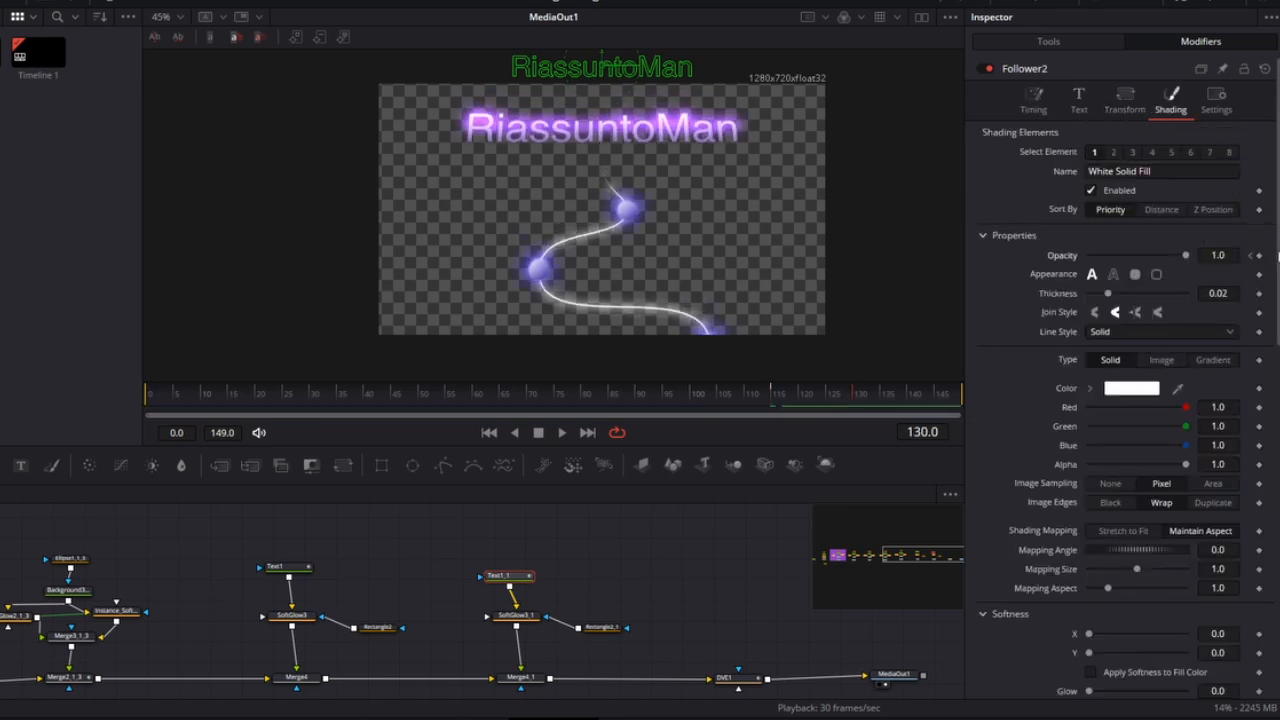
{"action": "left_click", "coordinate": [1252, 258]}
{"action": "left_click_drag", "start_coordinate": [1186, 256], "coordinate": [1048, 258]}
- Animate the centre of Follower2's character offset path from Y 0.527 at frame 115 to Y 0.5 at frame 130
{"action": "left_click", "coordinate": [1125, 104]}
{"action": "left_click", "coordinate": [1259, 190]}
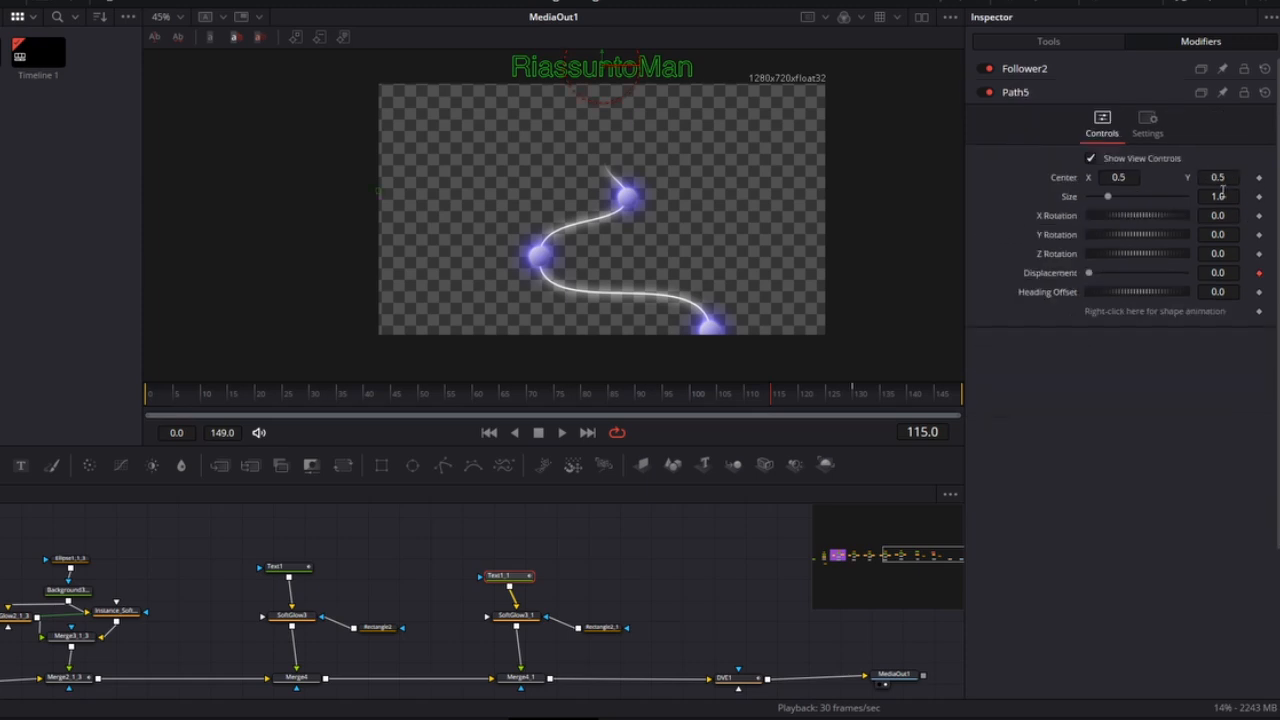
{"action": "left_click", "coordinate": [1259, 178]}
{"action": "left_click_drag", "start_coordinate": [1219, 178], "coordinate": [1241, 178]}
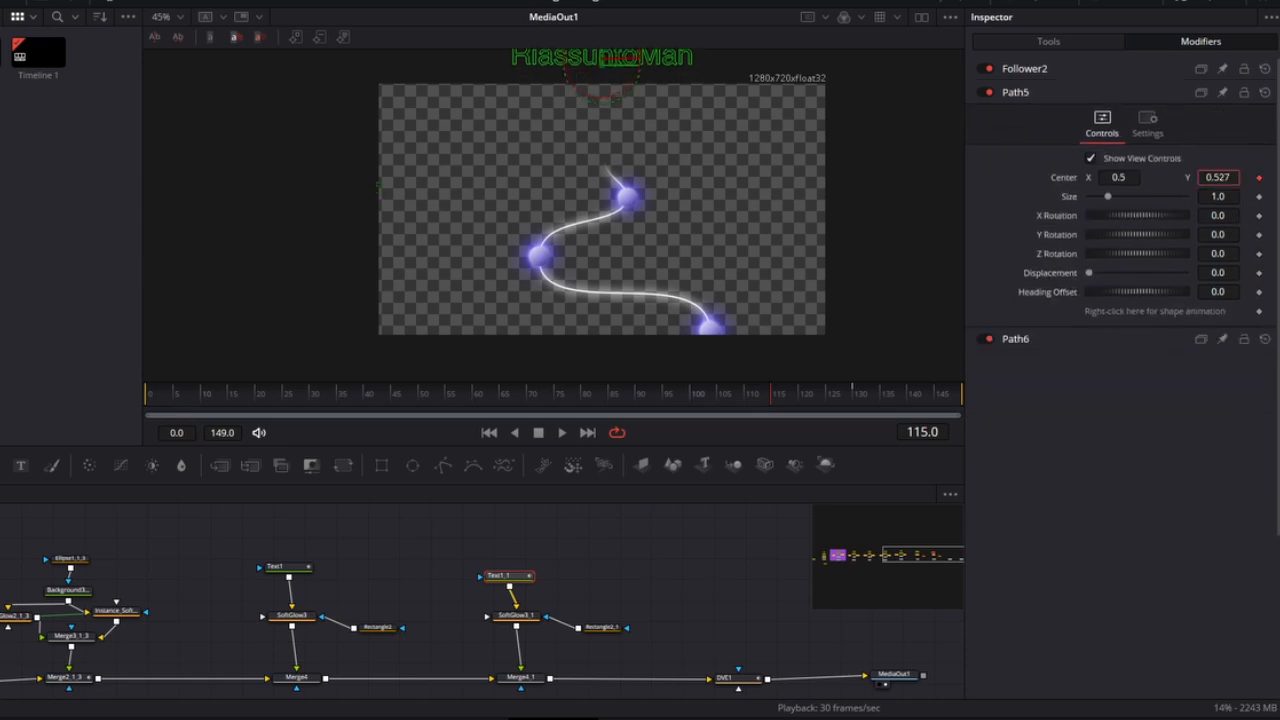
{"action": "left_click", "coordinate": [853, 400]}
{"action": "type", "text": "0."}
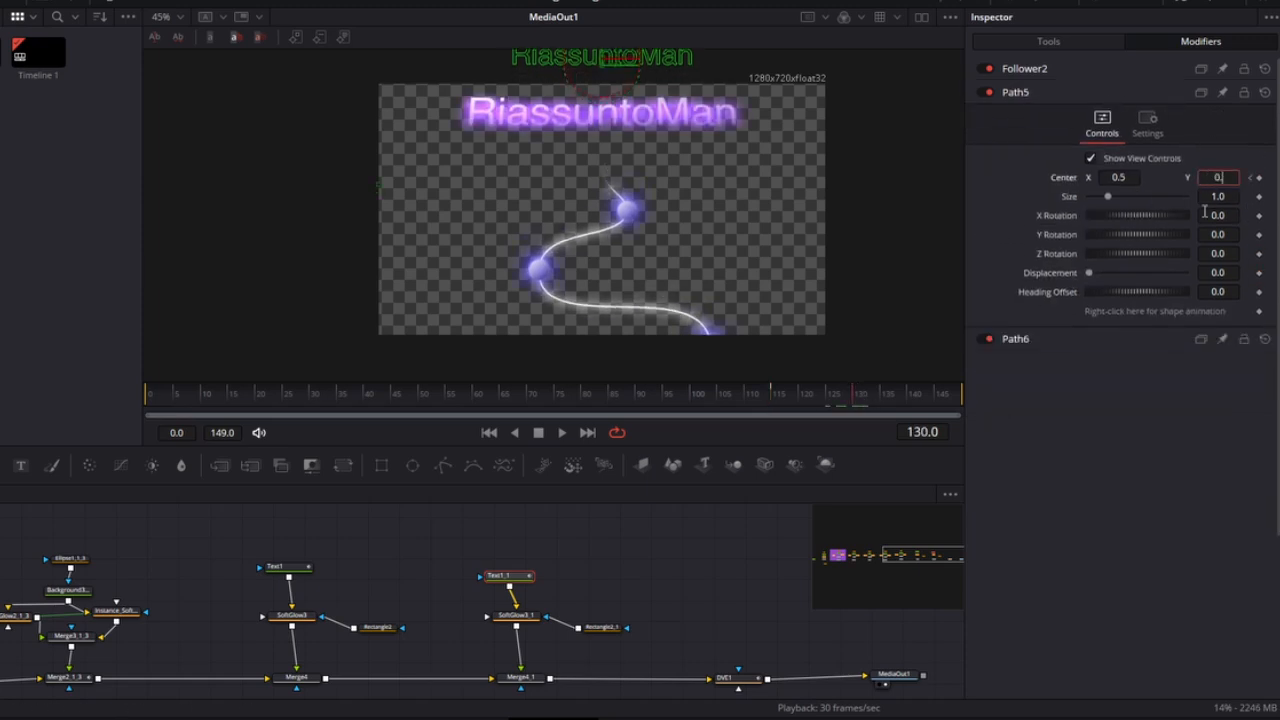
{"action": "type", "text": "5"}
{"action": "key", "text": "Tab"}
- Keyframe the Rectangle2 glow mask's centre to slide in from the left of the text at frame 35 to X 0.5 at frame 50
{"action": "left_click", "coordinate": [352, 396]}
{"action": "left_click_drag", "start_coordinate": [380, 629], "coordinate": [393, 620]}
{"action": "left_click", "coordinate": [309, 395]}
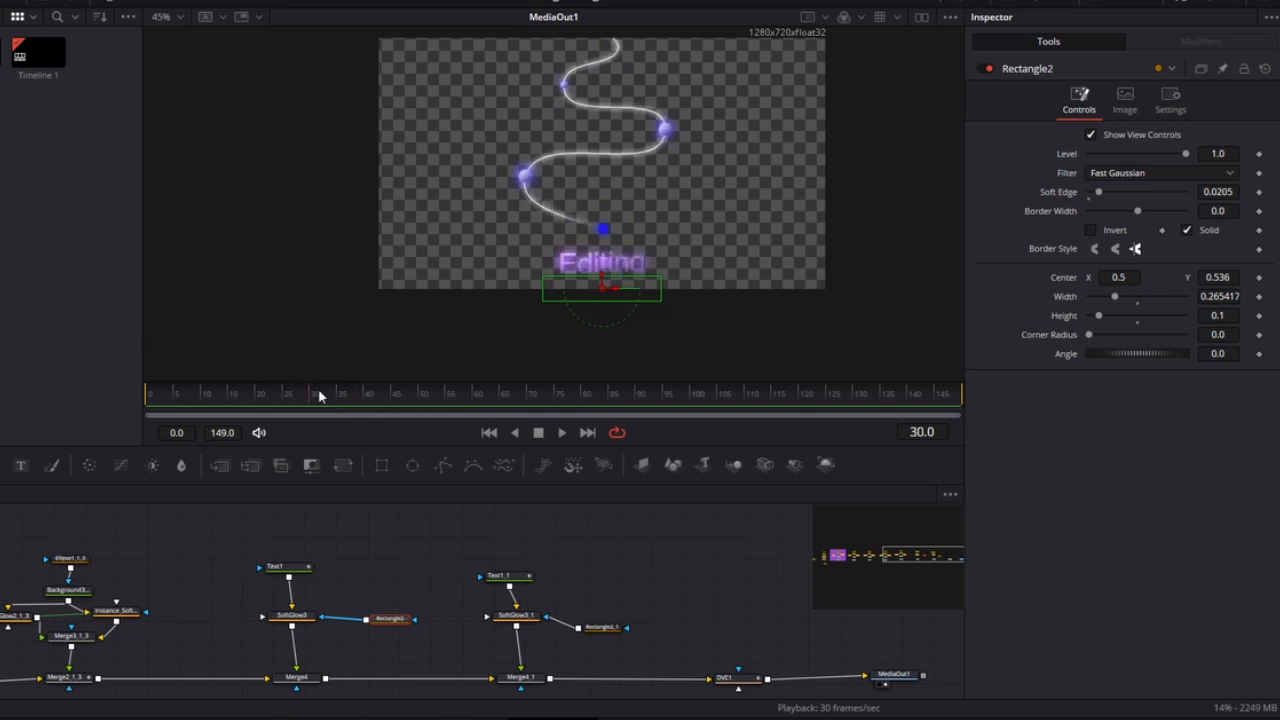
{"action": "left_click", "coordinate": [1258, 277]}
{"action": "left_click", "coordinate": [423, 398]}
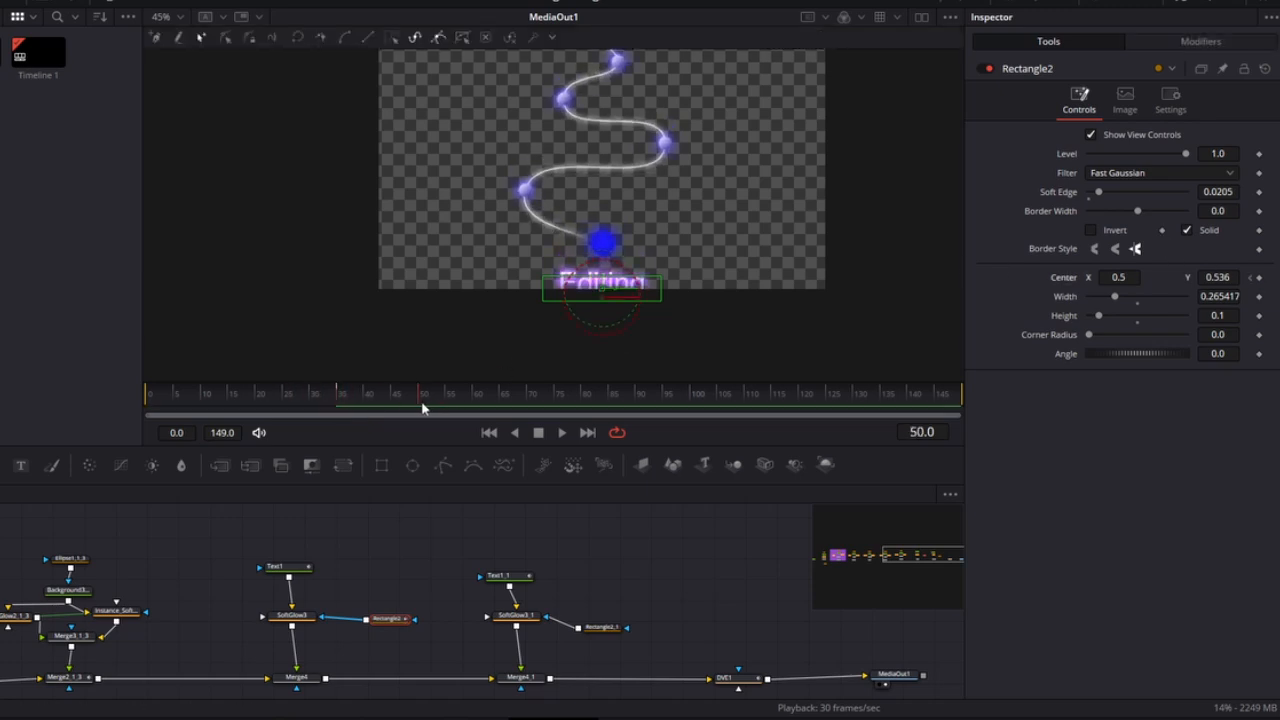
{"action": "left_click", "coordinate": [1250, 278]}
{"action": "left_click_drag", "start_coordinate": [1119, 278], "coordinate": [975, 278]}
{"action": "left_click_drag", "start_coordinate": [342, 396], "coordinate": [419, 397]}
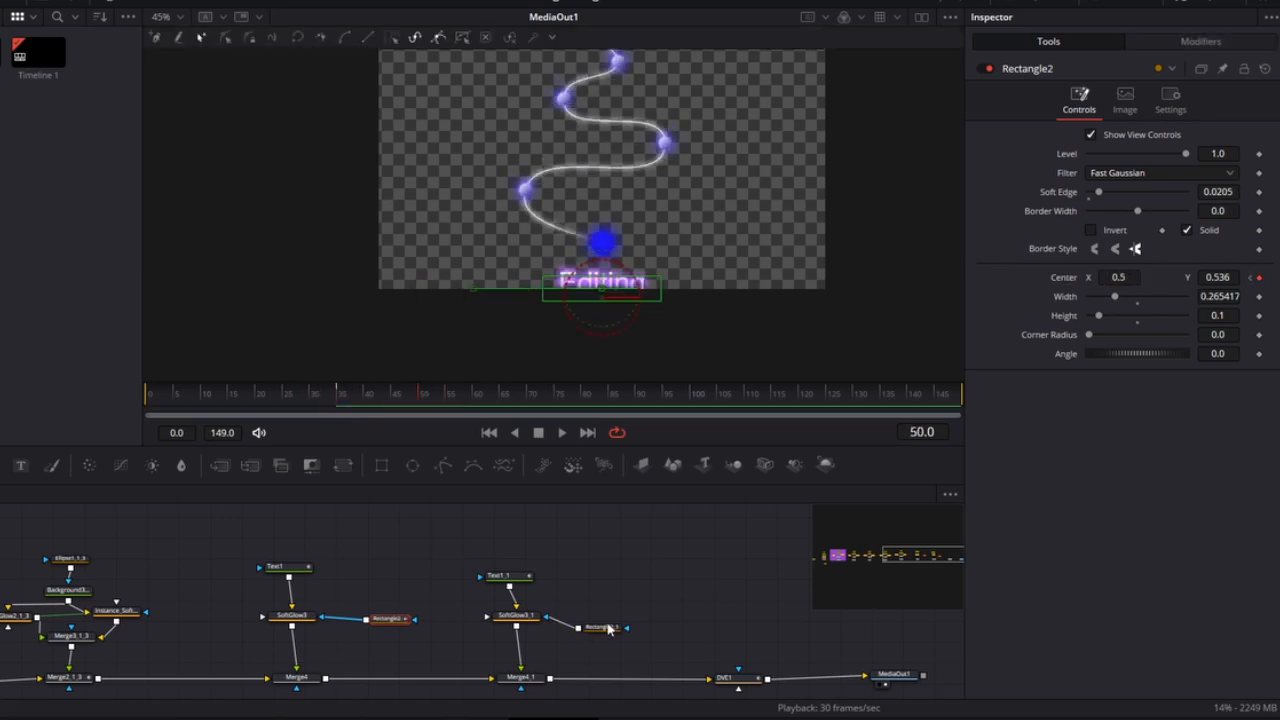
- Keyframe the Rectangle2_1 glow mask's centre to slide in from the left of the RiassuntoMan text, starting at frame 130 and ending at X 0.5
{"action": "left_click", "coordinate": [607, 628]}
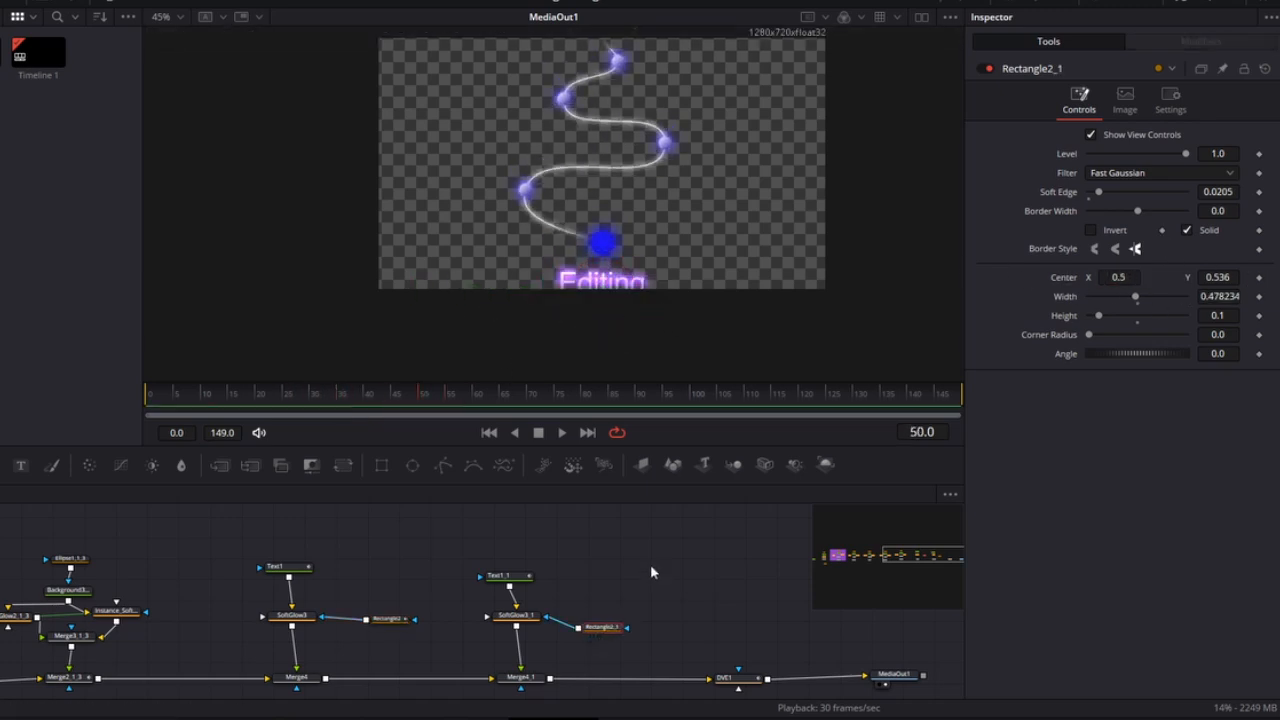
{"action": "left_click", "coordinate": [854, 397]}
{"action": "left_click", "coordinate": [1258, 277]}
{"action": "left_click_drag", "start_coordinate": [882, 395], "coordinate": [944, 398]}
{"action": "left_click", "coordinate": [1258, 277]}
{"action": "left_click", "coordinate": [1250, 278]}
{"action": "left_click_drag", "start_coordinate": [1119, 278], "coordinate": [1000, 278]}
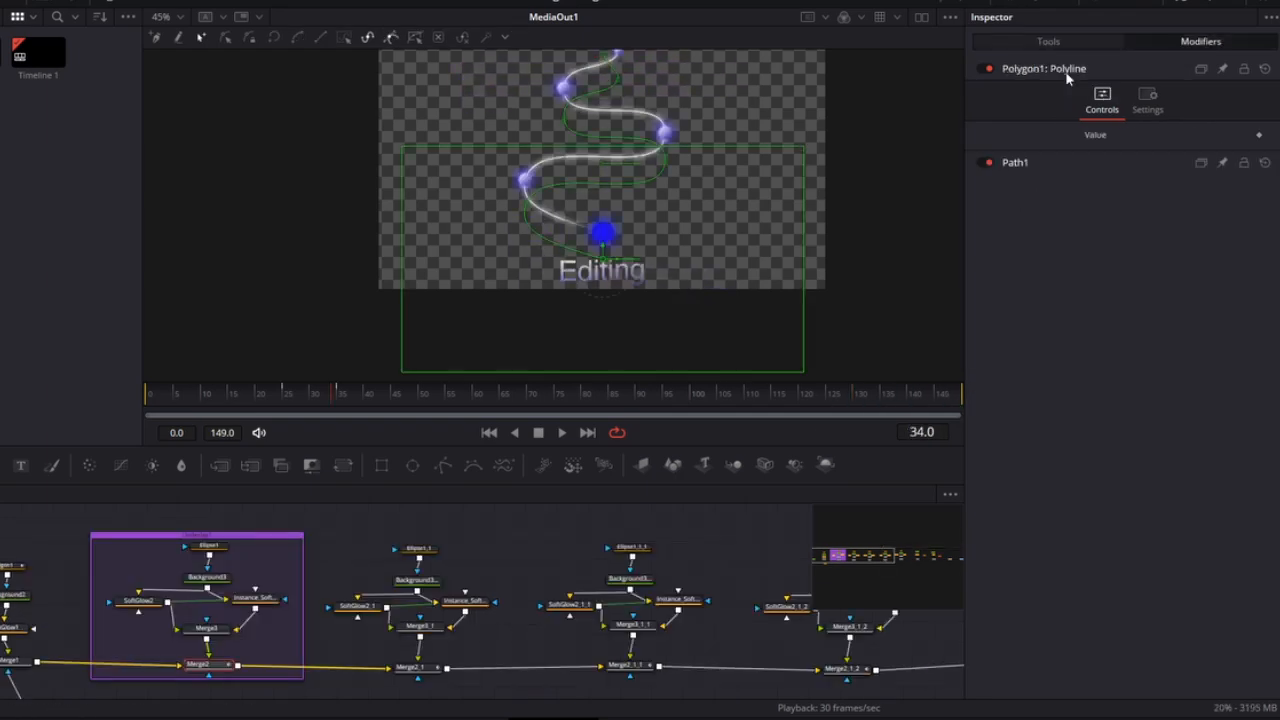
- Review the displacement keyframes of Merge2's Path1 modifier around frames 35 and 135
{"action": "left_click", "coordinate": [1015, 163]}
{"action": "left_click", "coordinate": [340, 397]}
{"action": "left_click", "coordinate": [700, 405]}
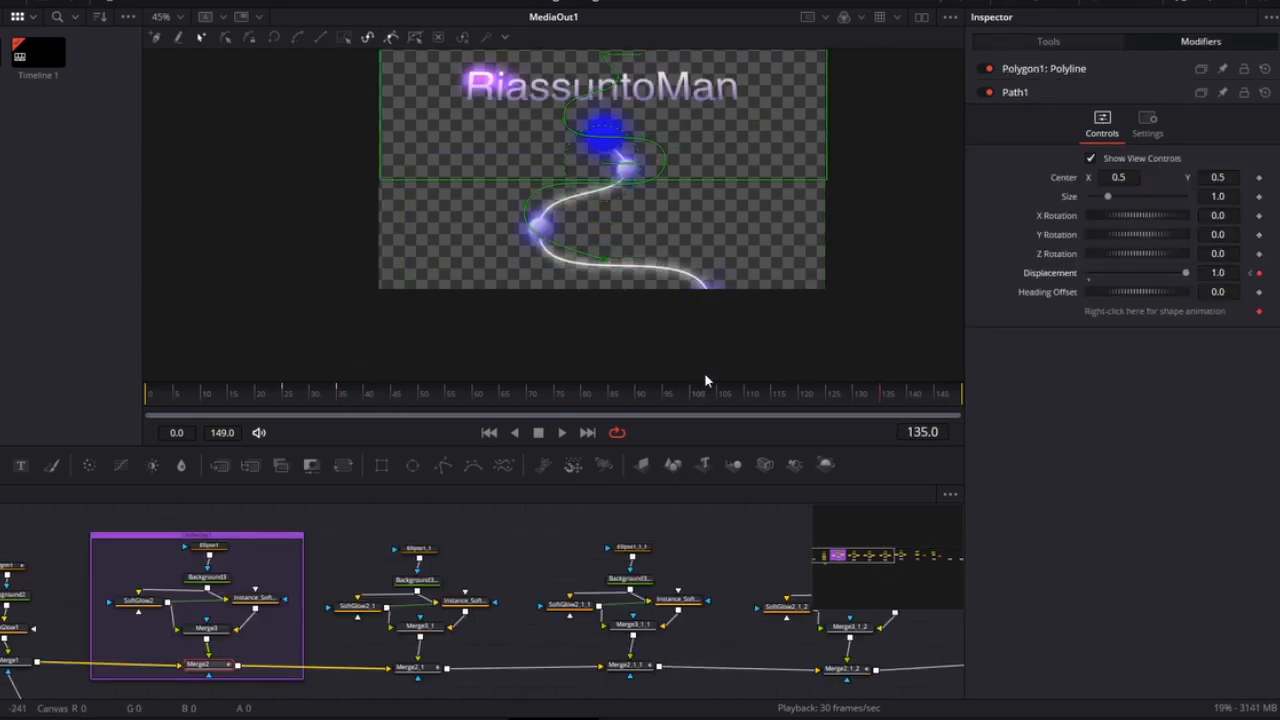
{"action": "left_click", "coordinate": [340, 397]}
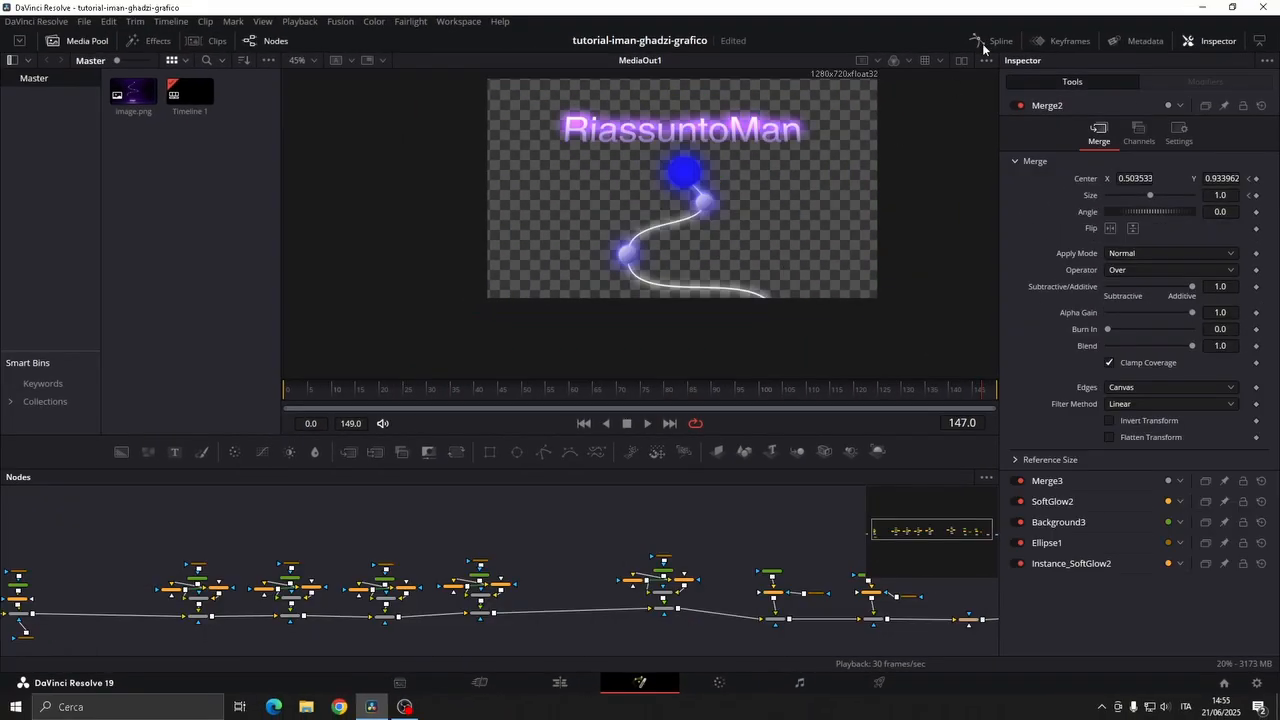
- Show all animation curves in the Spline editor, then select all keyframes and smooth them
{"action": "left_click", "coordinate": [990, 40]}
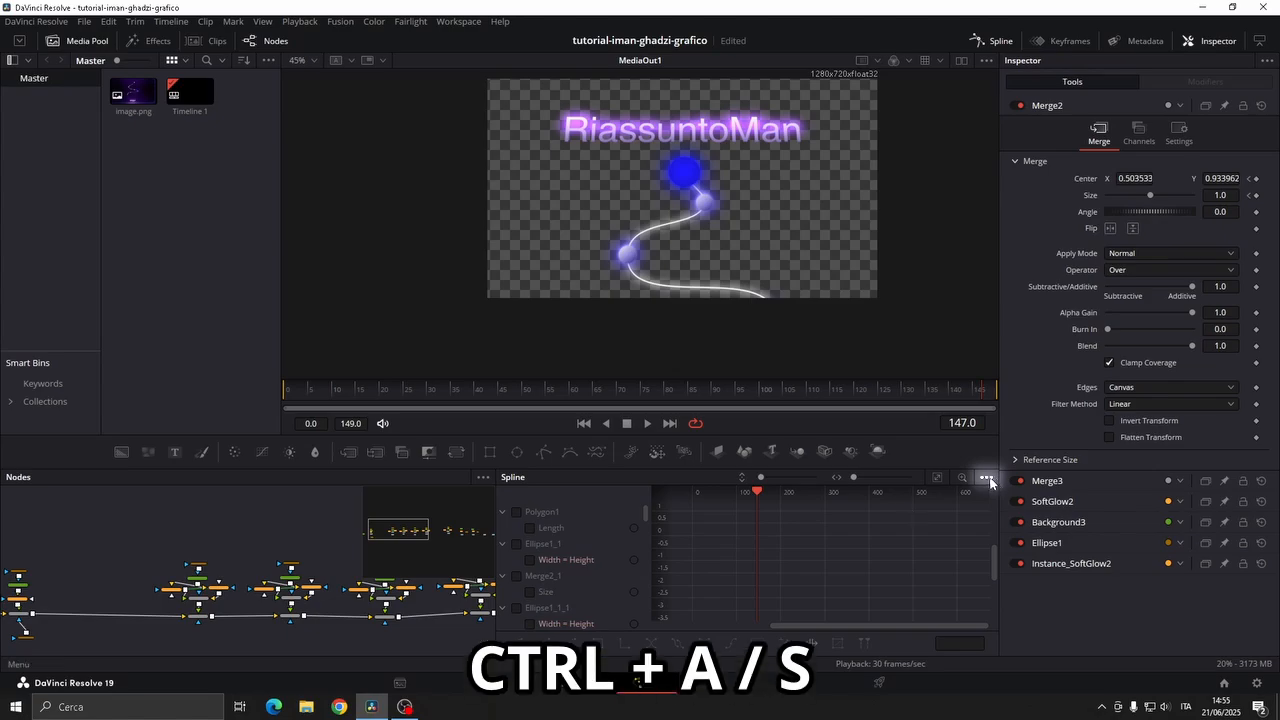
{"action": "key", "text": "ctrl+a"}
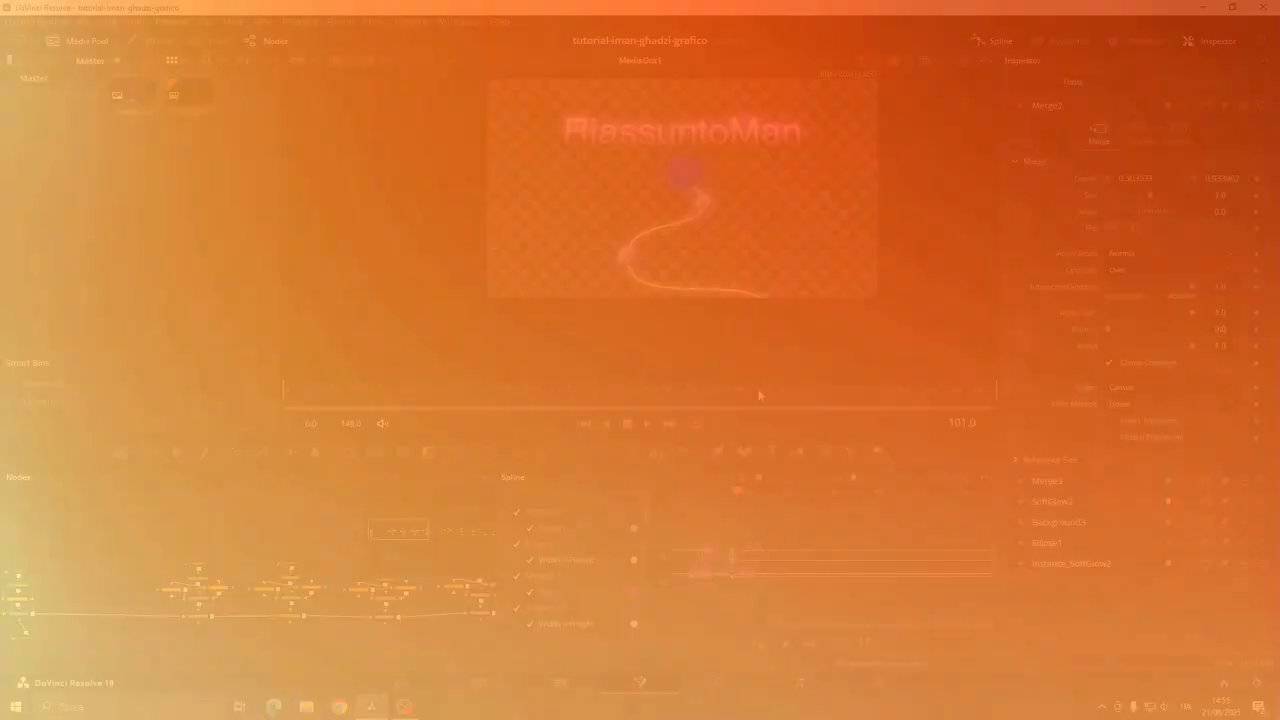